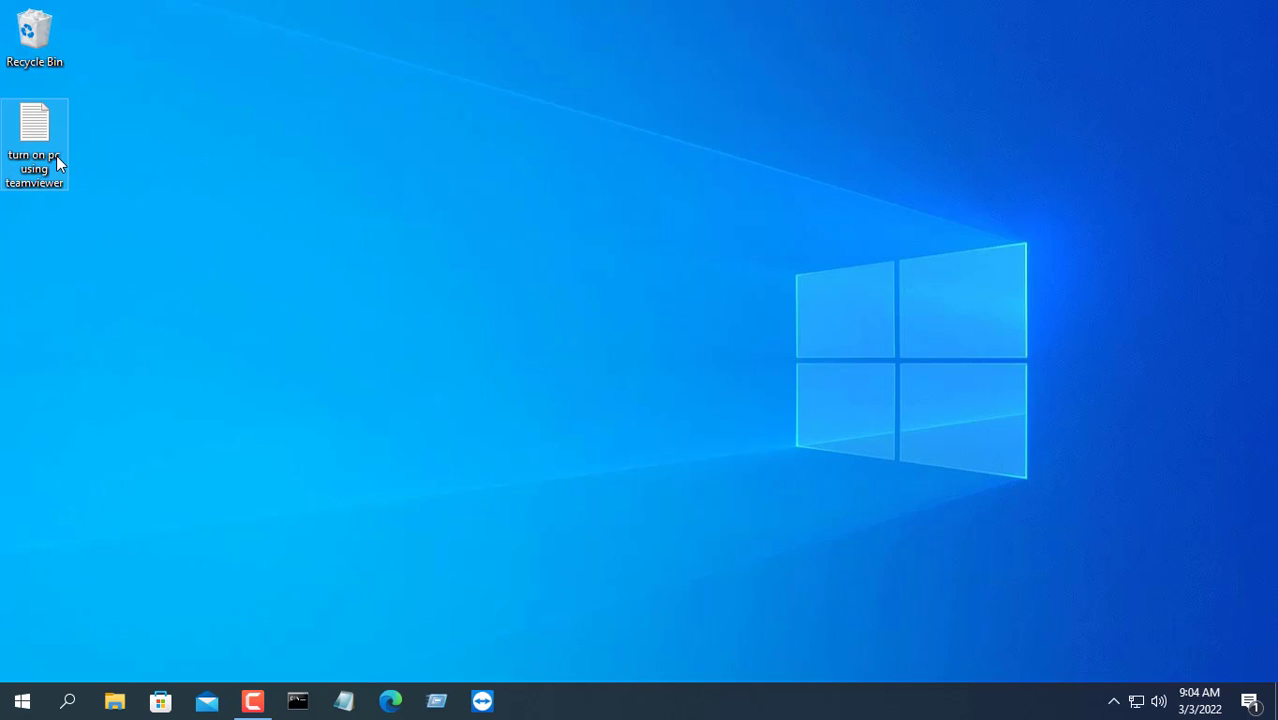
Open the 'turn on pc using teamviewer' checklist in Notepad and highlight step 1, Enable WOL on Windows 10
double_click(56, 157)
left_click_drag(367, 91, 667, 437)
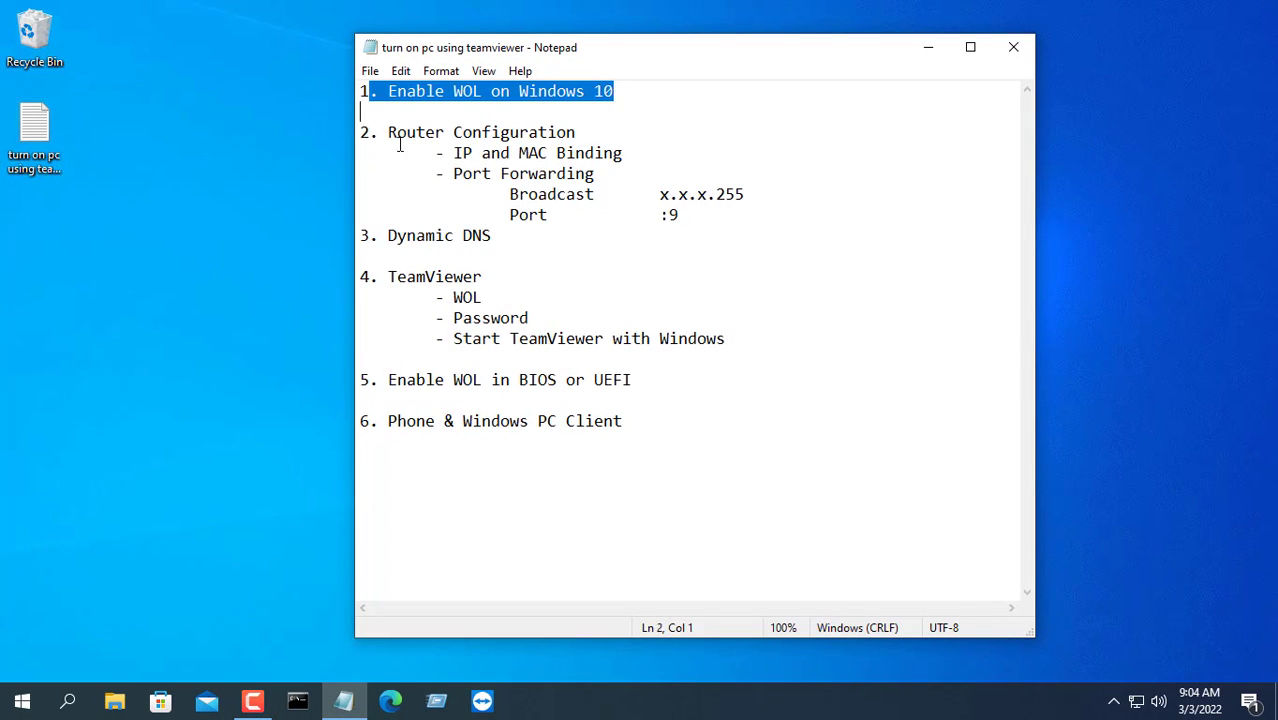
left_click_drag(642, 91, 356, 91)
Open the Ethernet adapter's device configuration from Network Connections (ncpa.cpl)
left_click(927, 47)
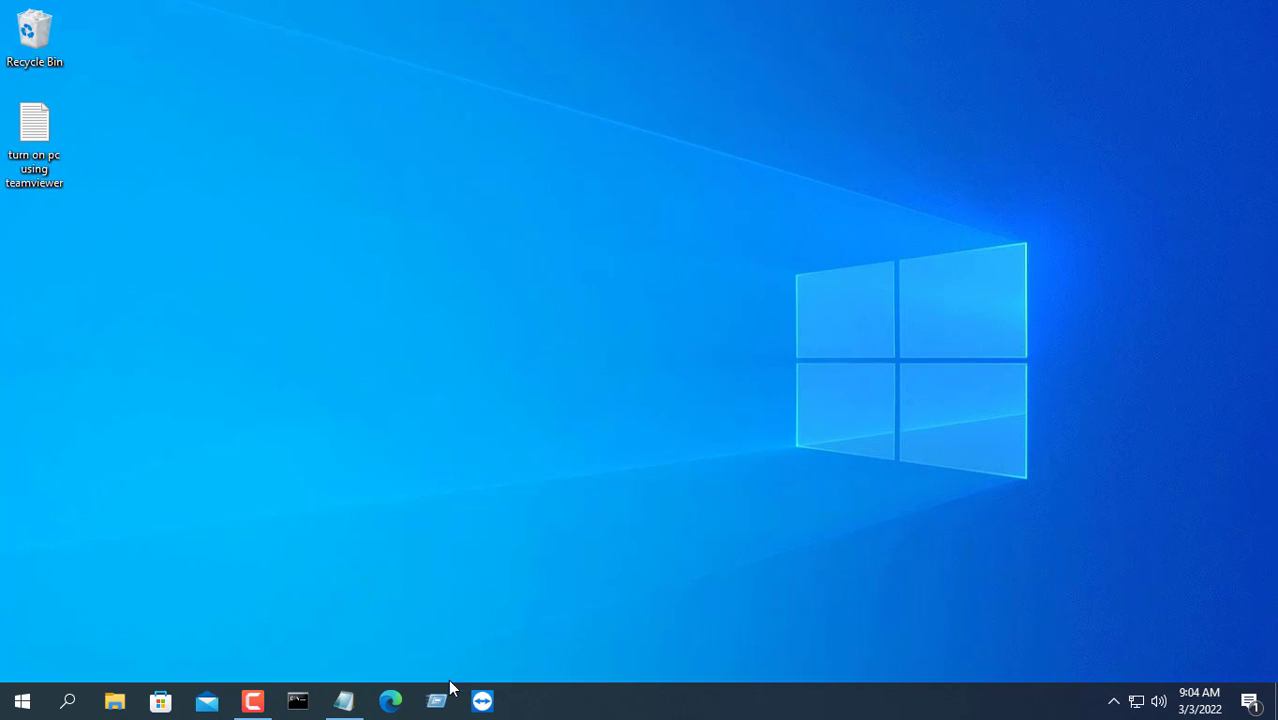
key("super+r")
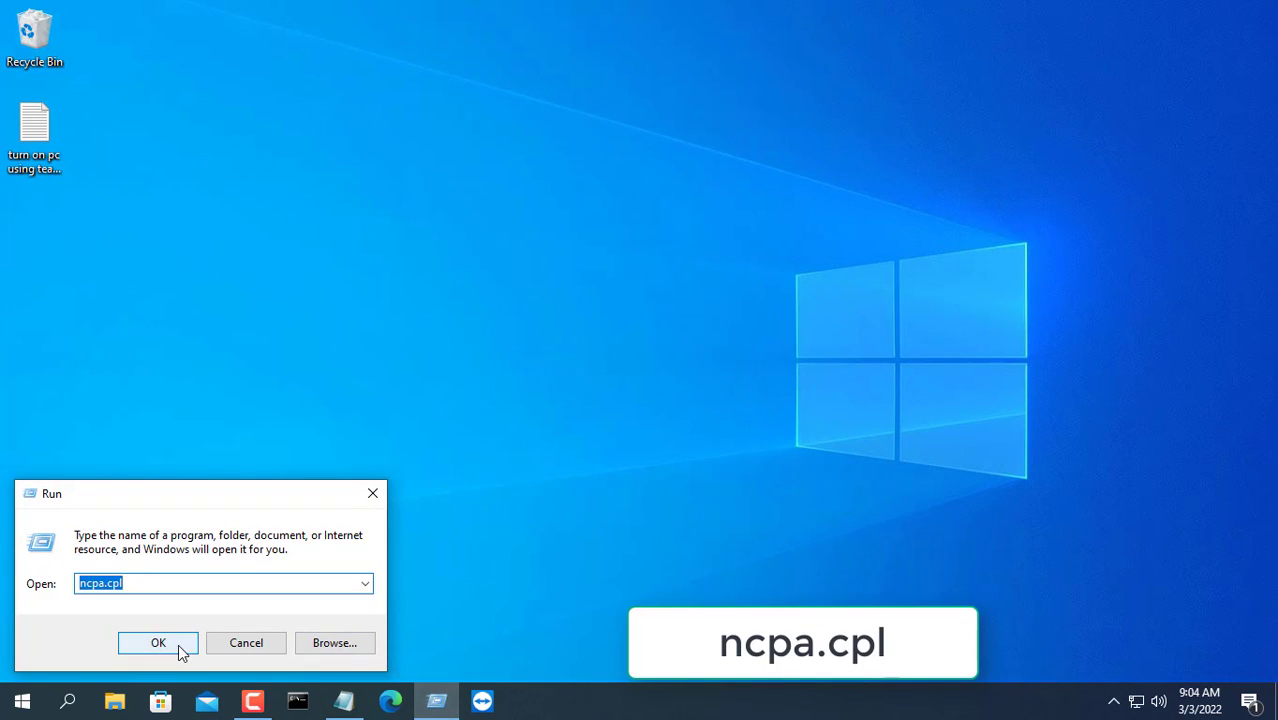
left_click(158, 643)
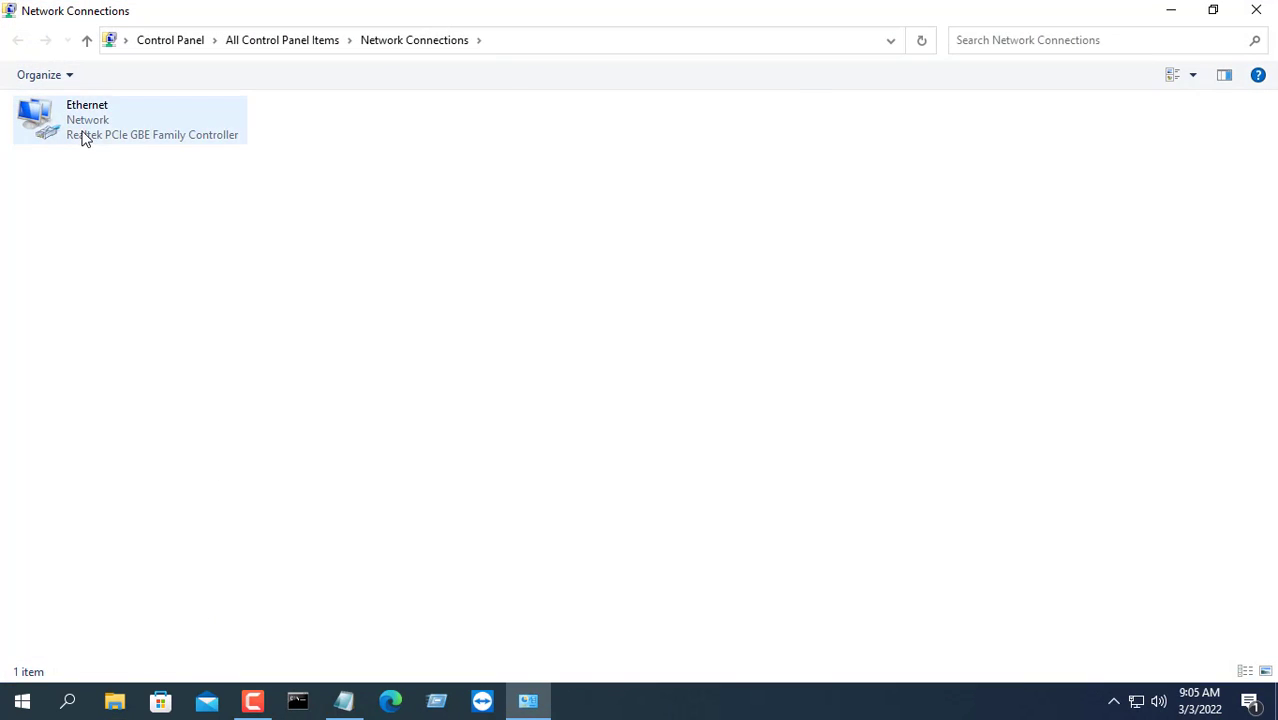
left_click(84, 138)
right_click(92, 128)
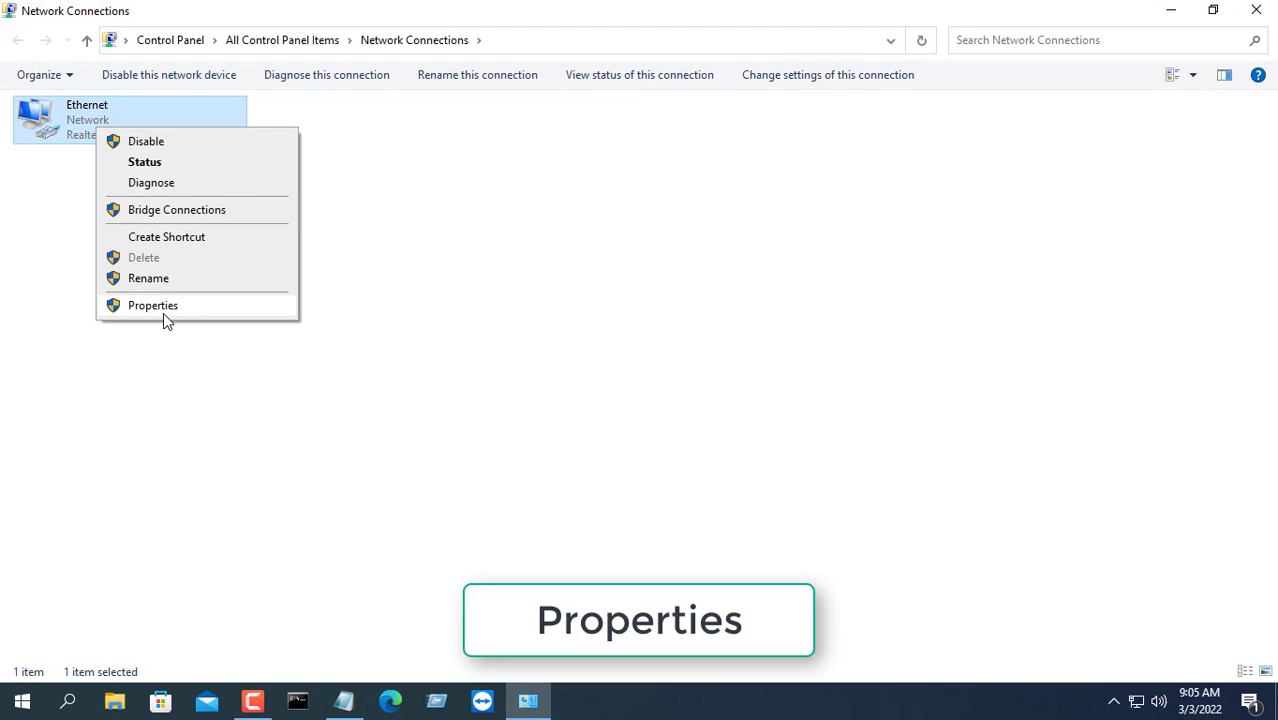
left_click(211, 313)
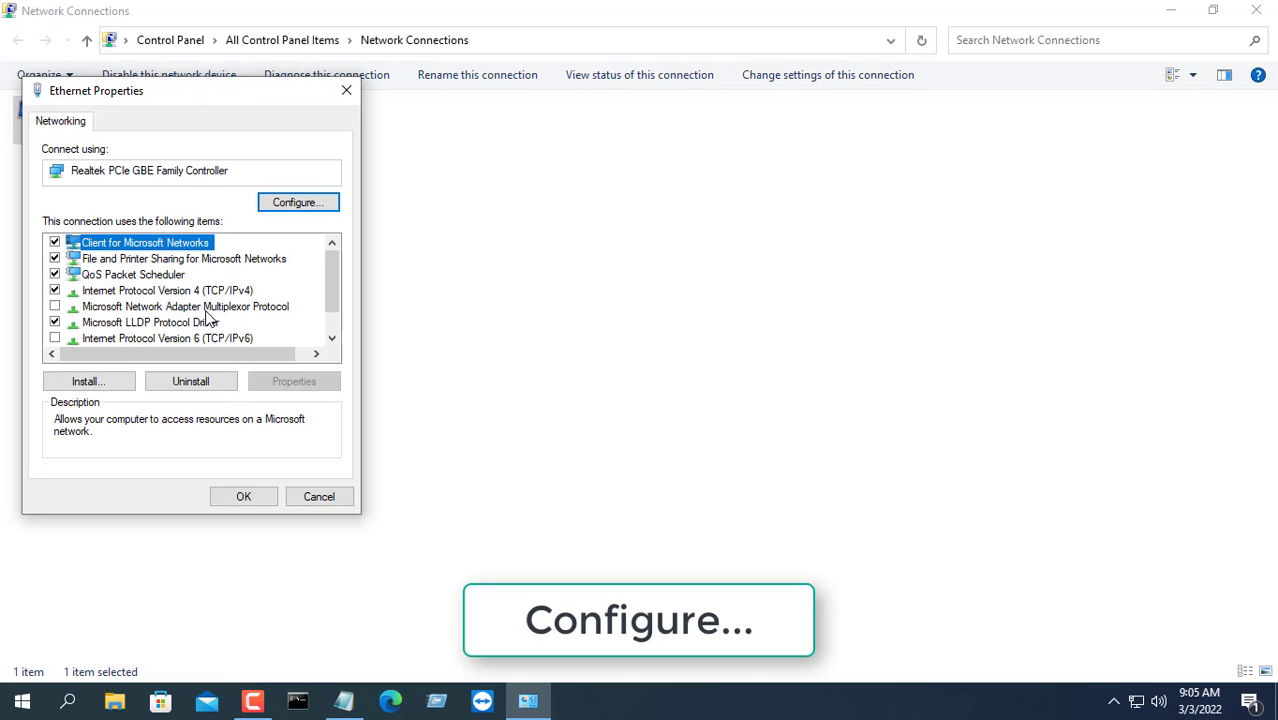
left_click(309, 203)
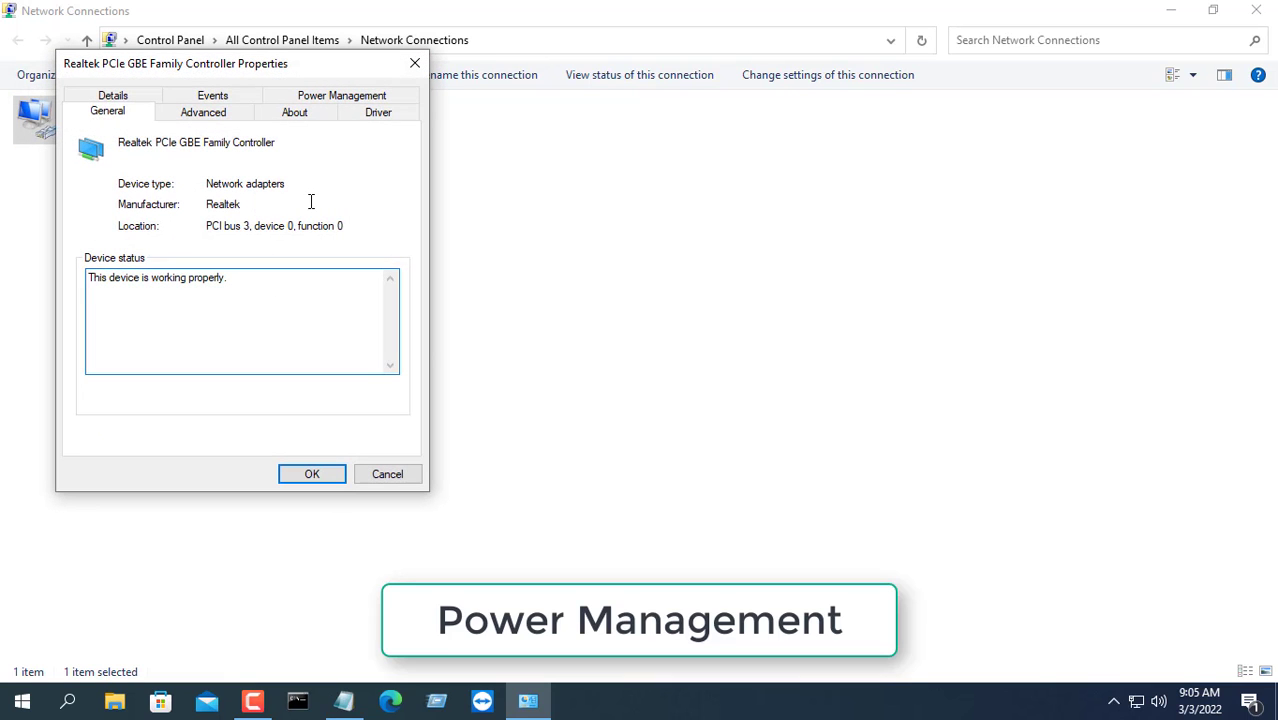
Allow the Ethernet adapter to wake the computer and set Wake on Magic Packet to Enabled
left_click(341, 95)
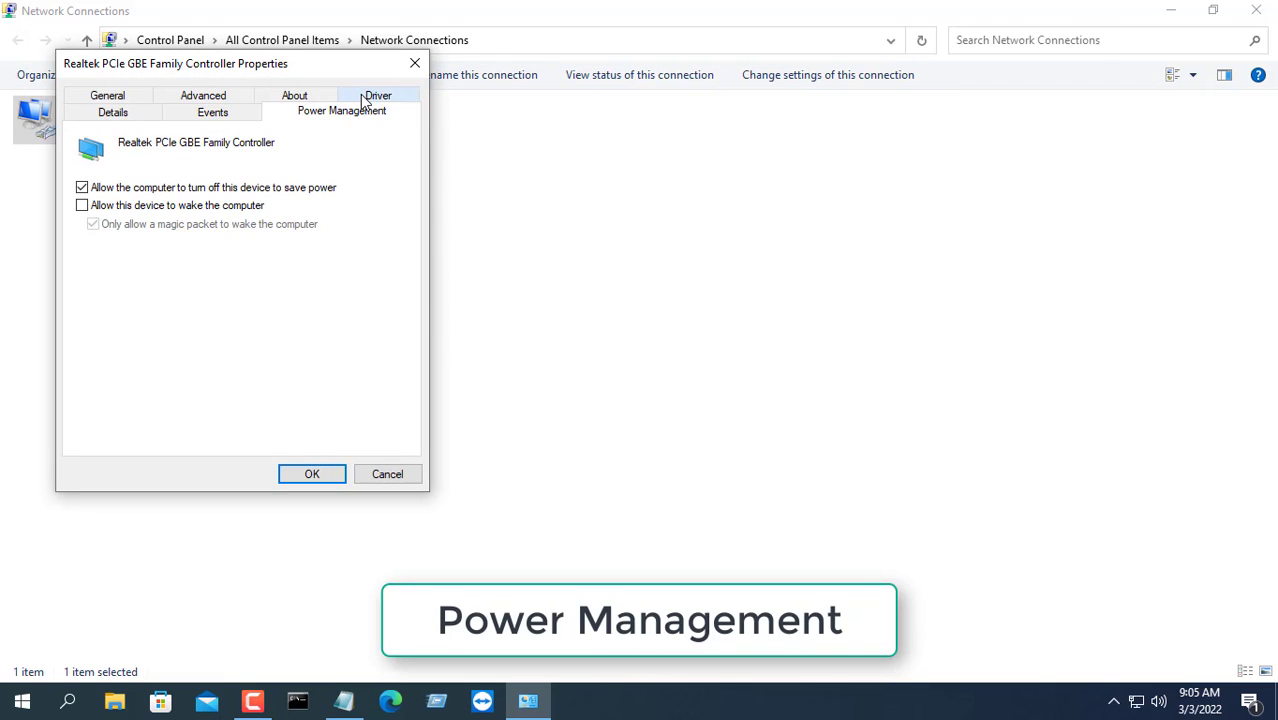
left_click(136, 207)
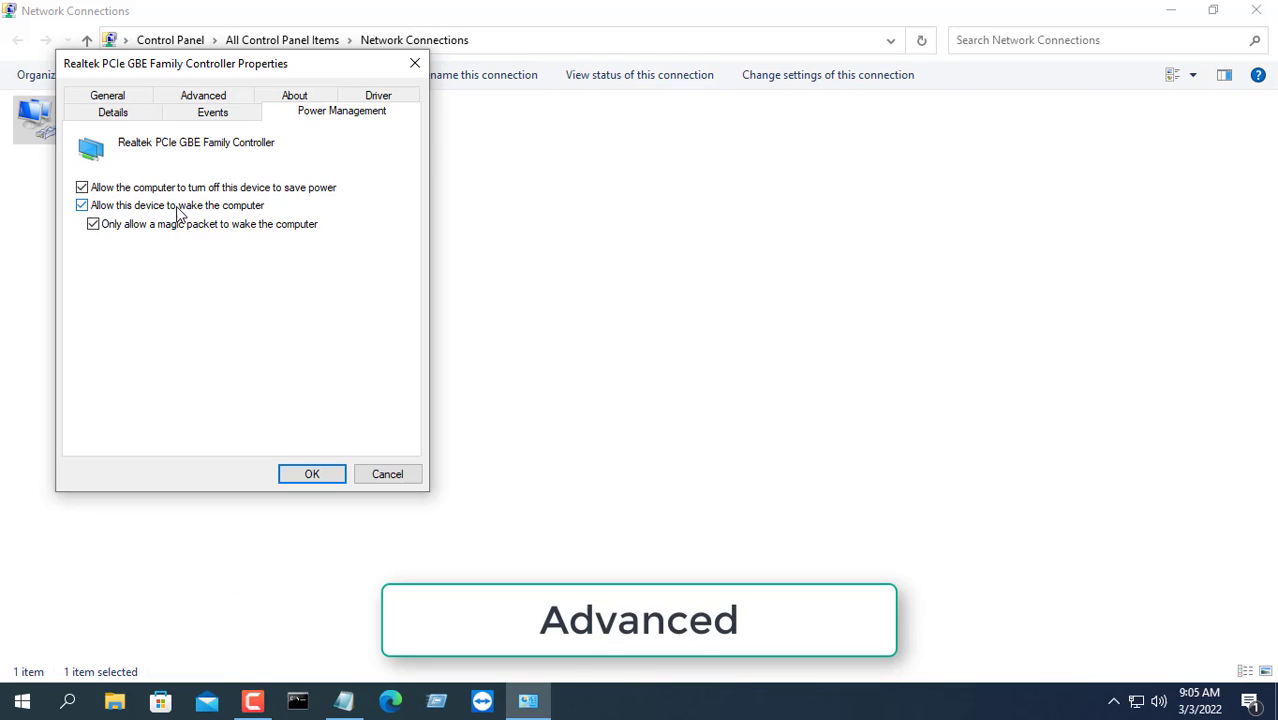
left_click(226, 99)
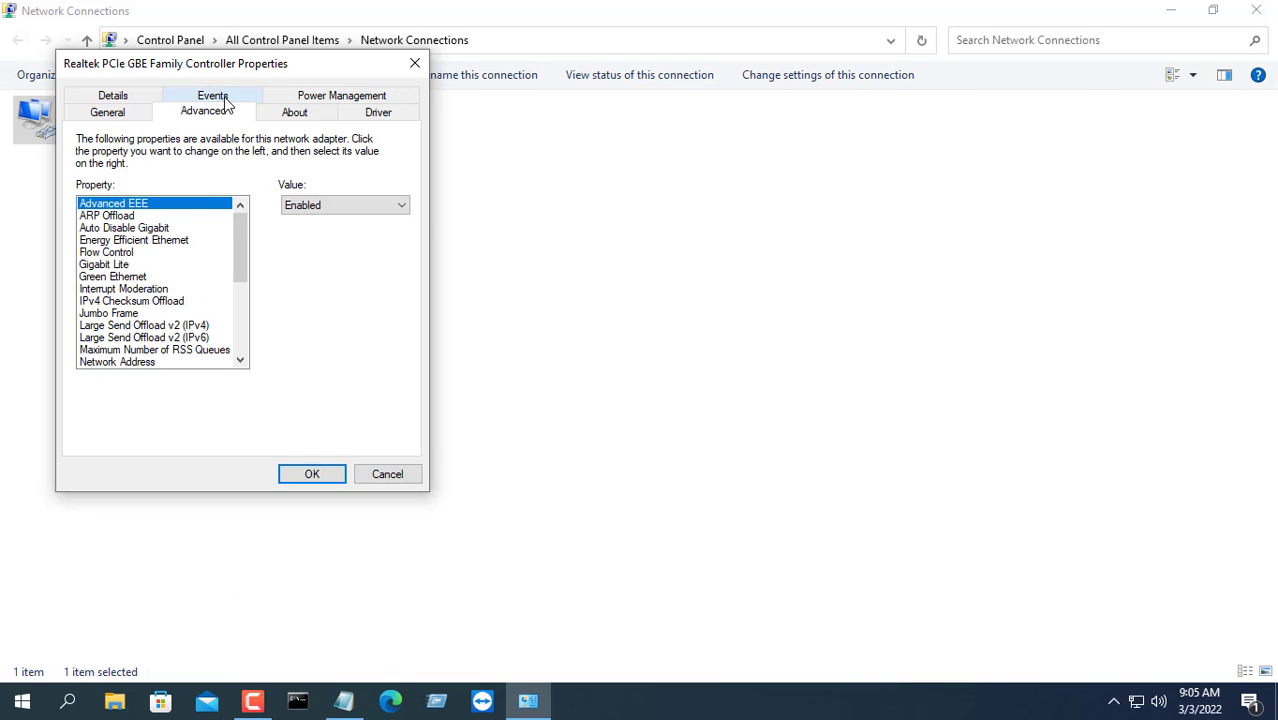
key("End")
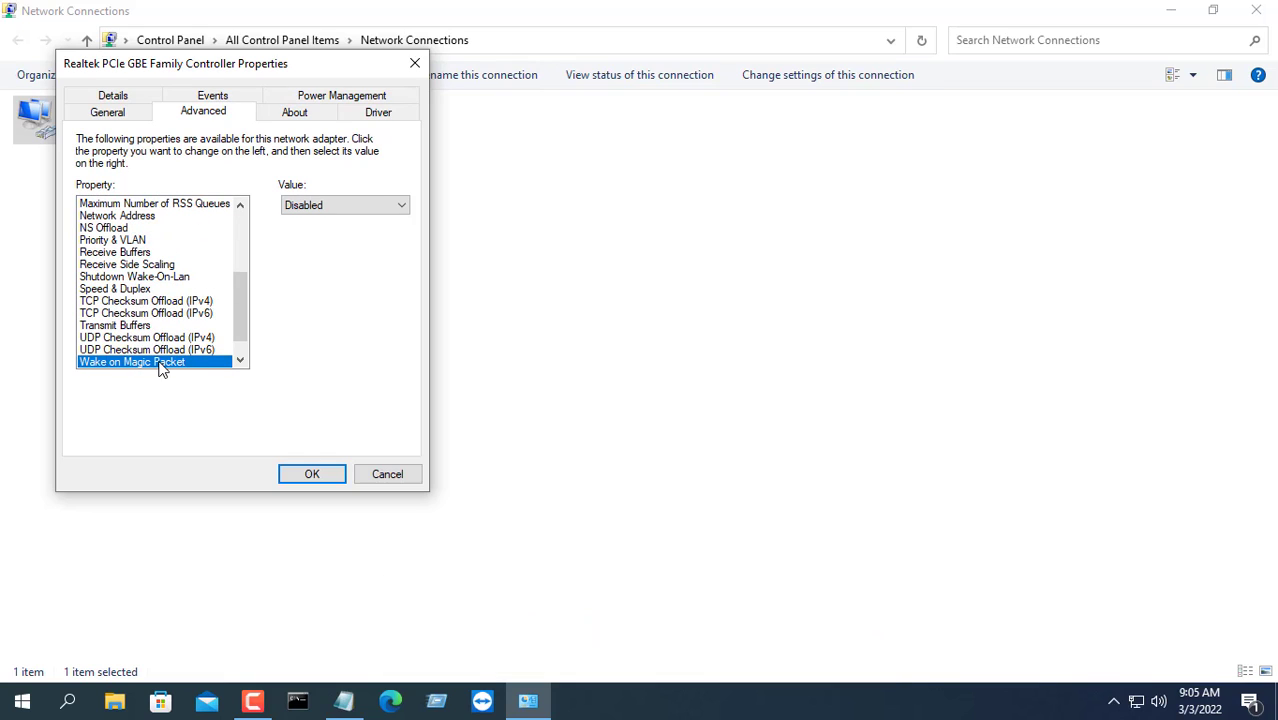
left_click(345, 206)
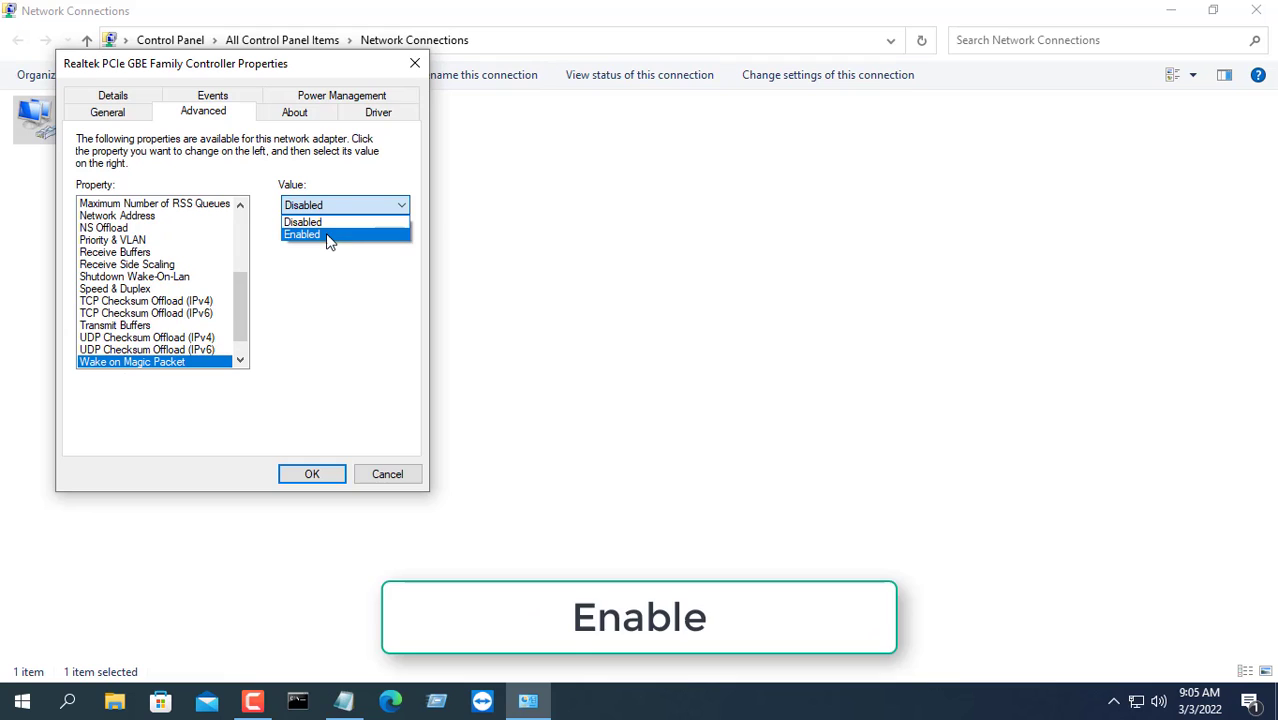
left_click(349, 236)
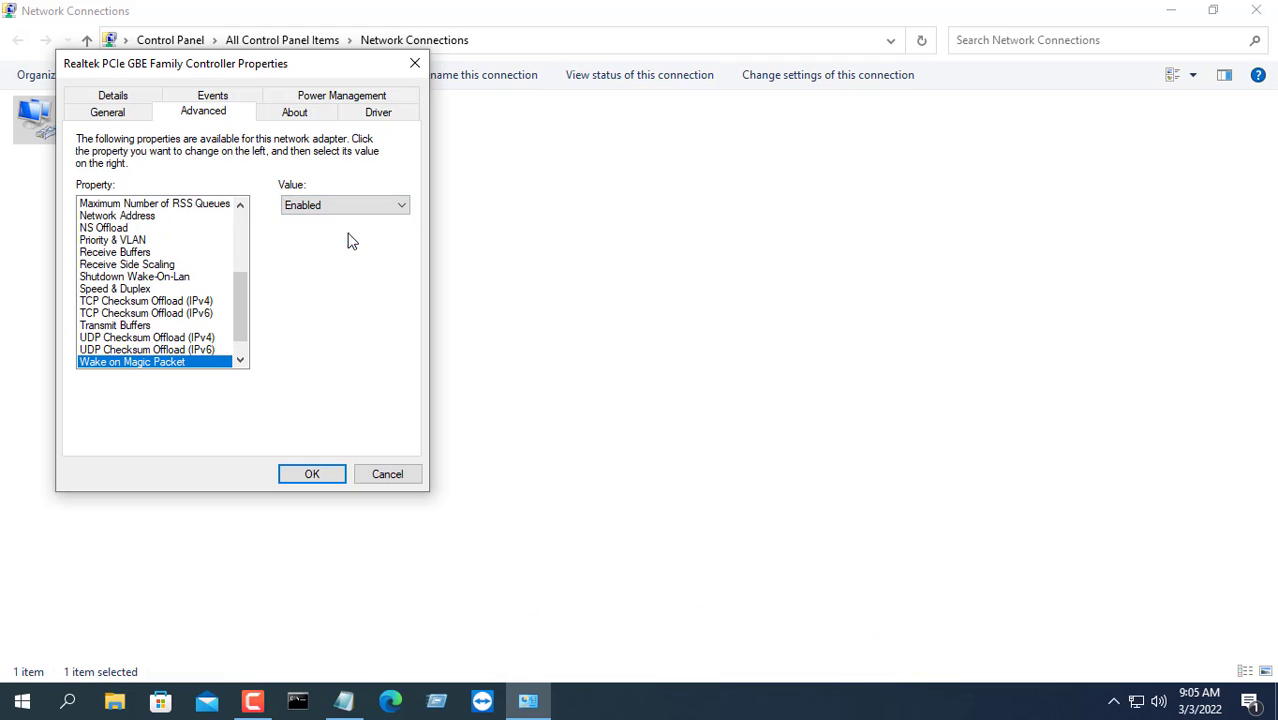
left_click(328, 474)
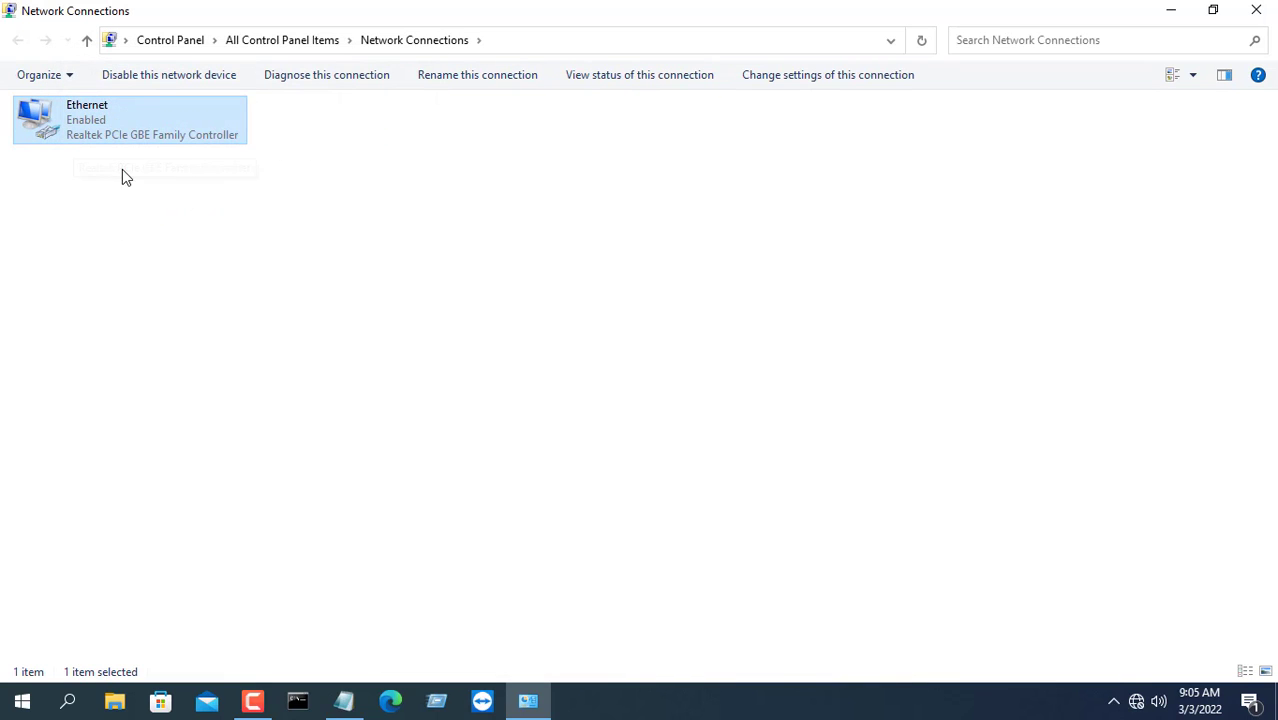
Highlight step 2, Router Configuration, and its sub-items in the Notepad checklist
left_click(1256, 12)
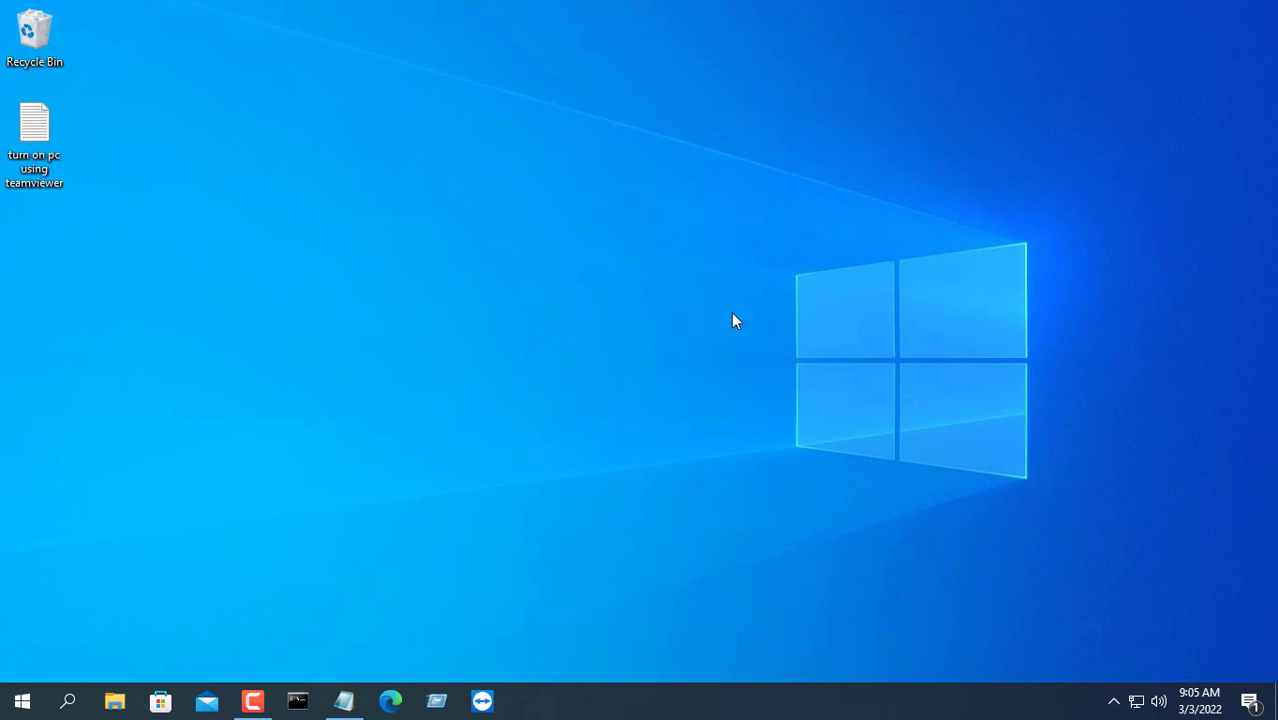
left_click(346, 701)
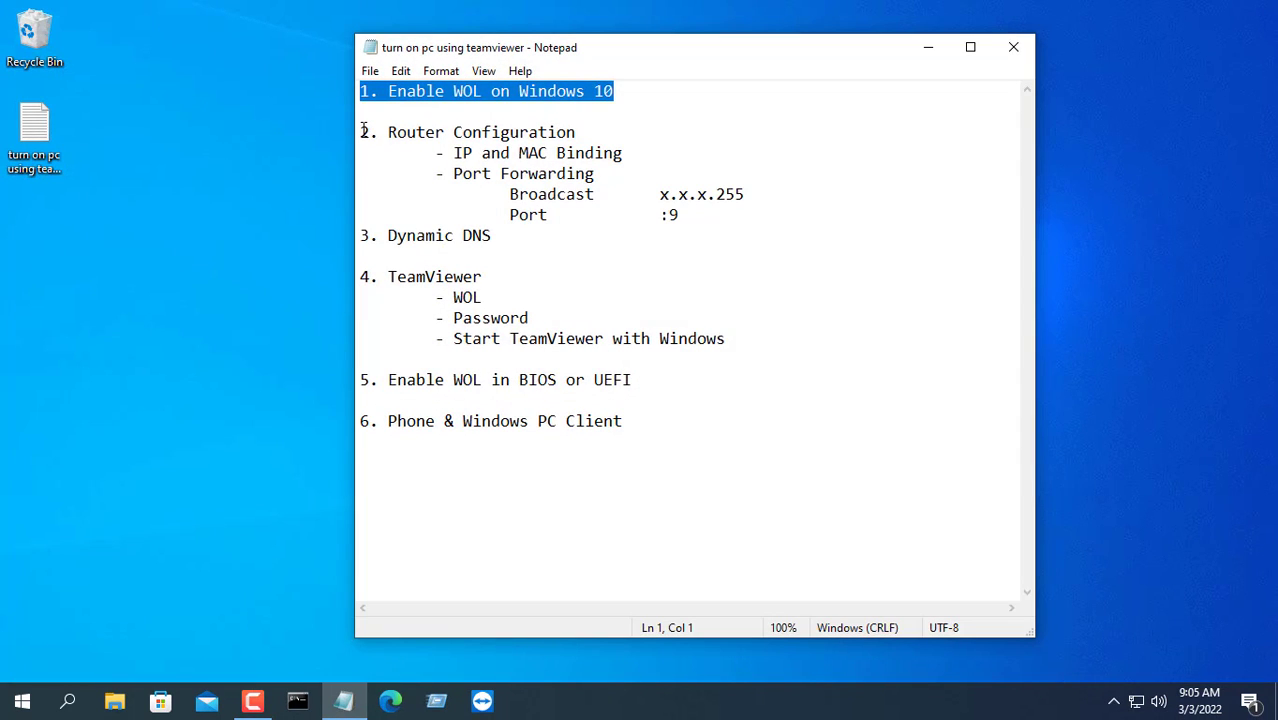
left_click_drag(363, 129, 782, 208)
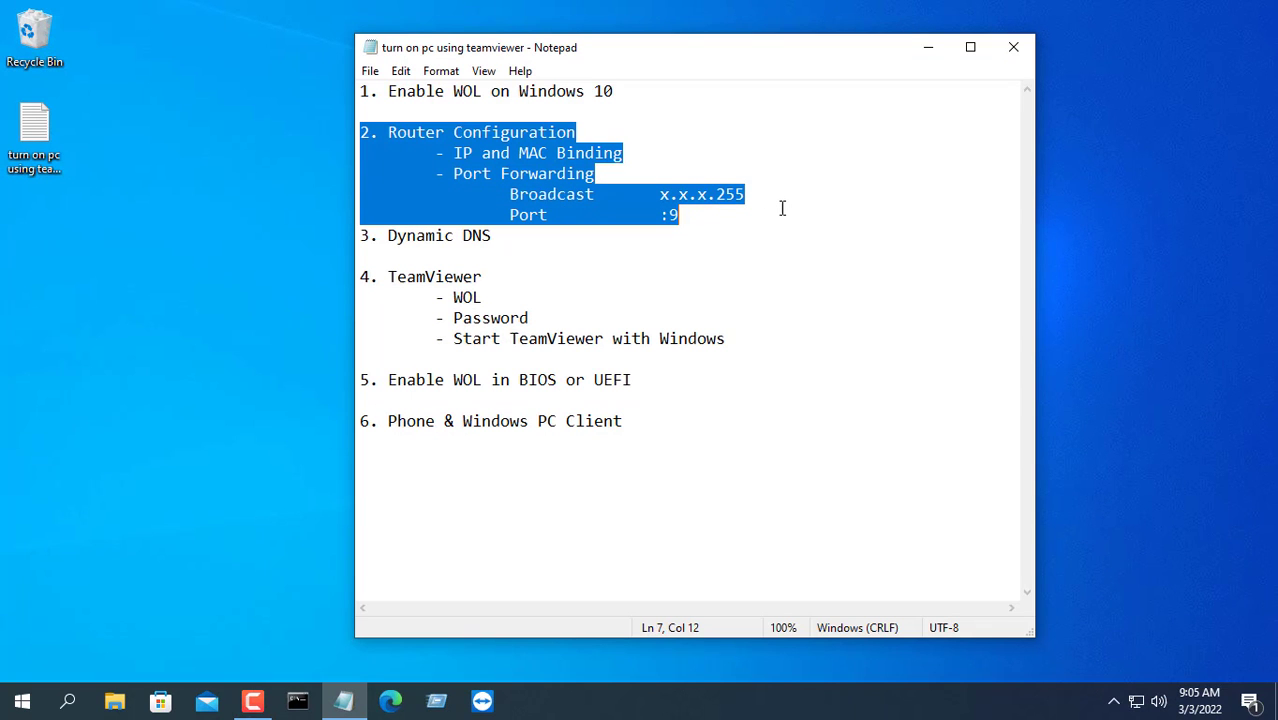
left_click(929, 50)
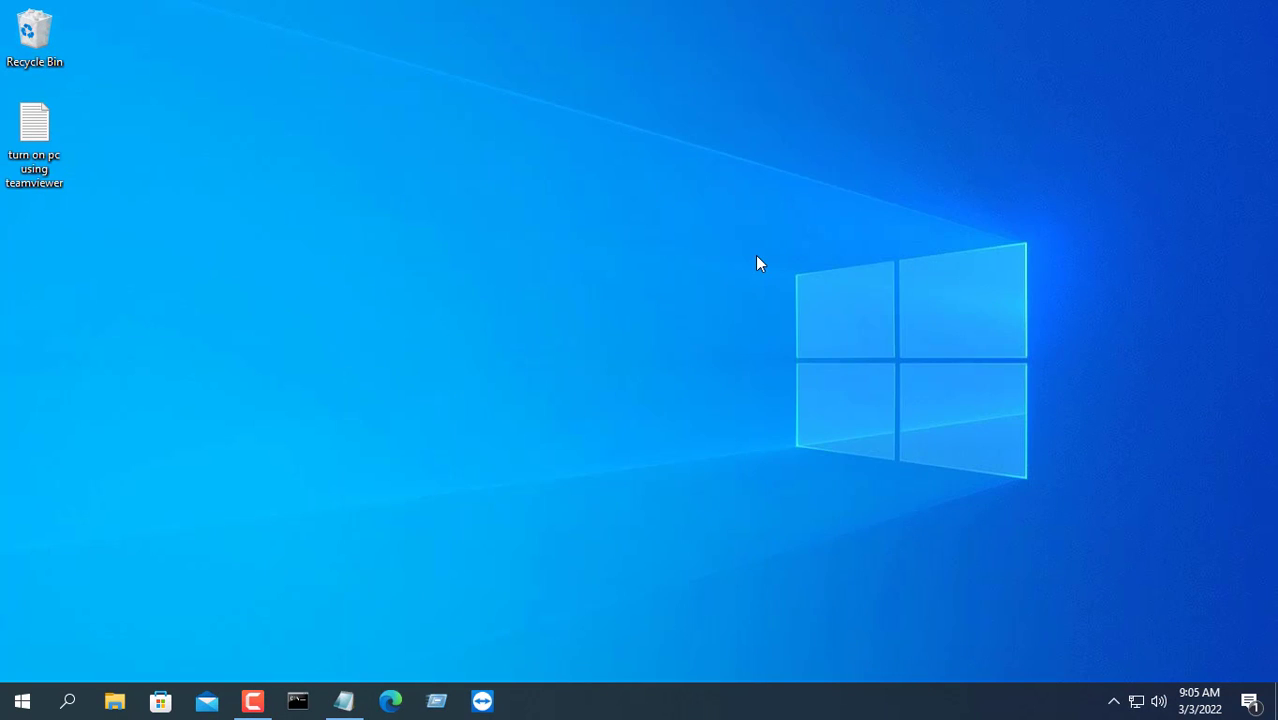
Open the DrayTek Vigor2960 admin page in Edge and highlight 'IP and MAC Binding' in the checklist
left_click(392, 701)
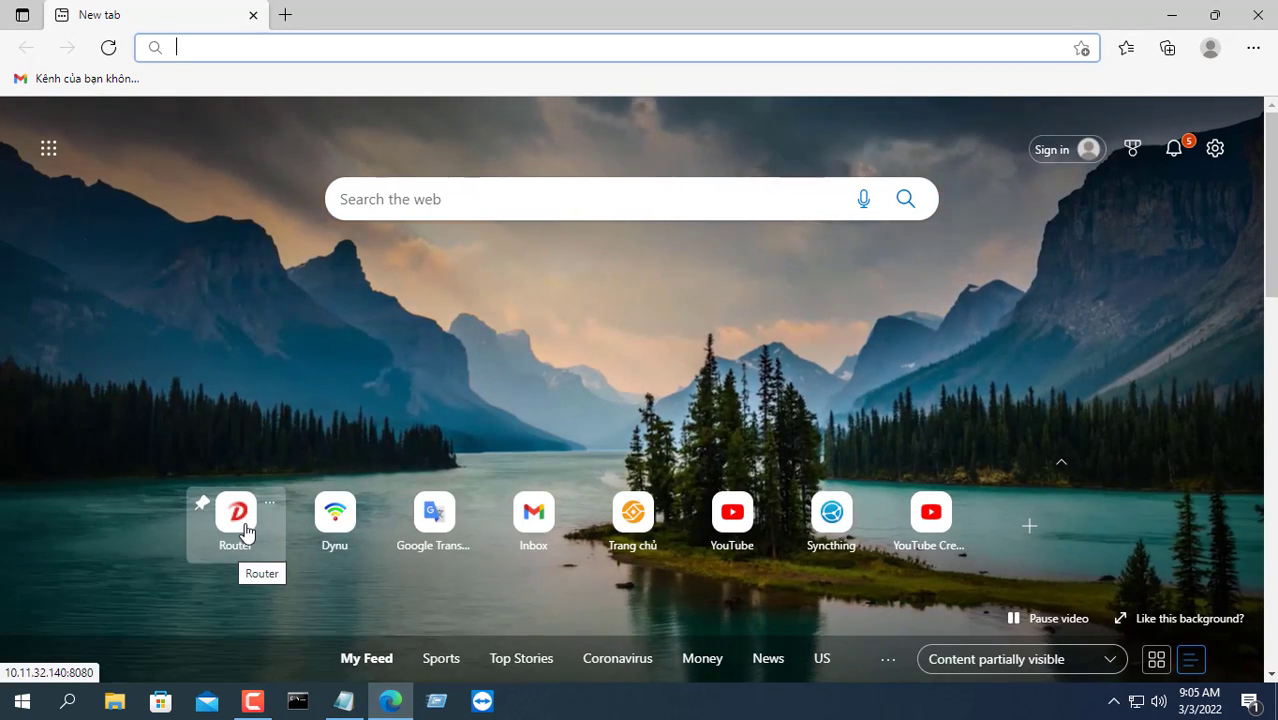
left_click(246, 532)
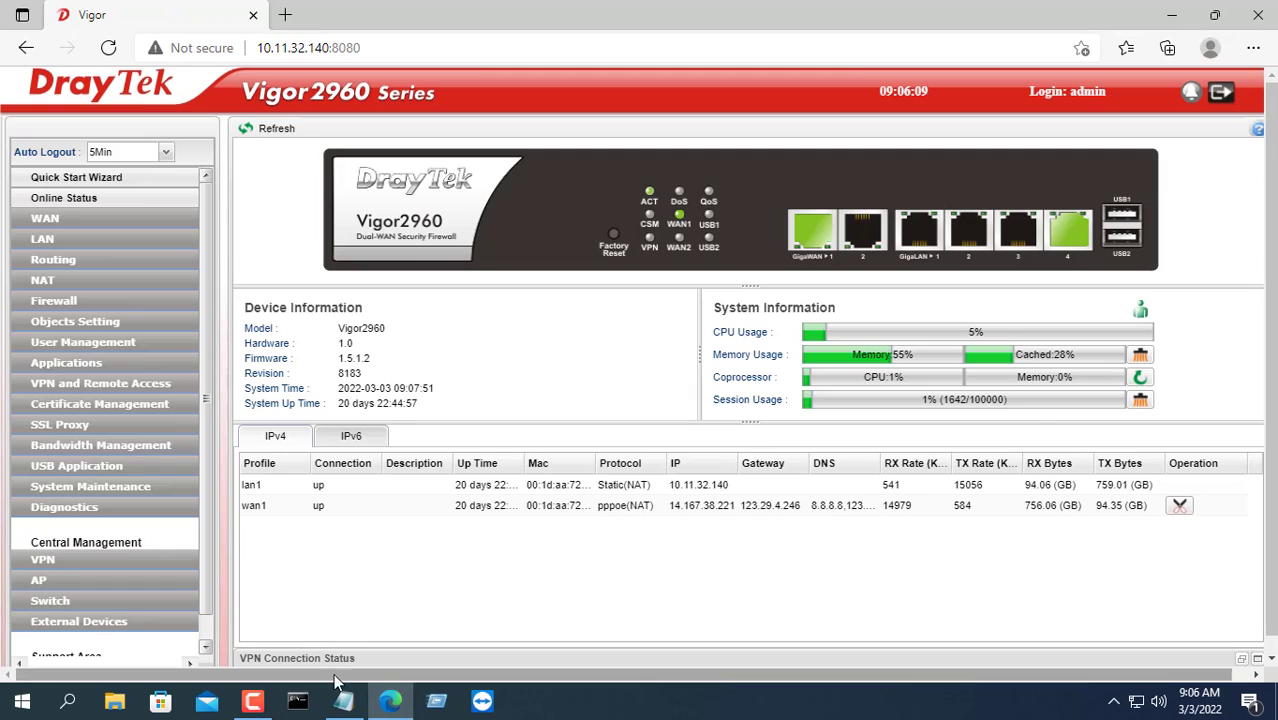
left_click(343, 702)
left_click(472, 153)
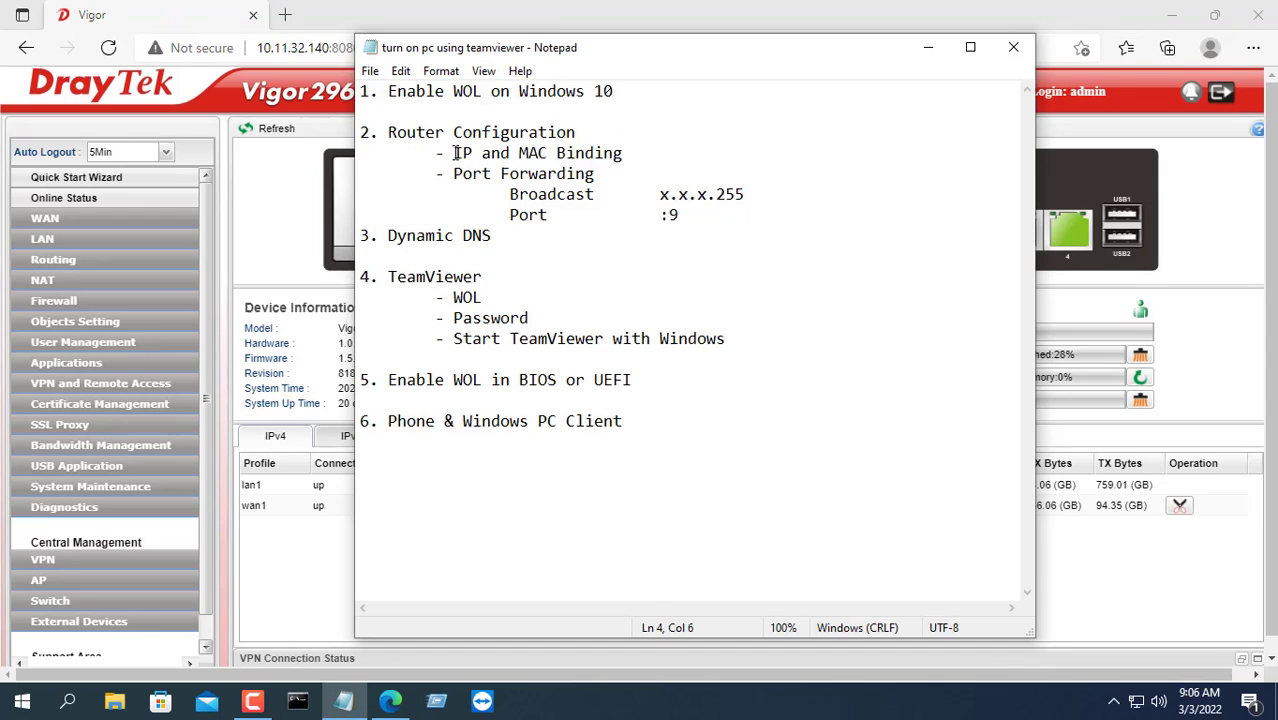
left_click_drag(455, 153, 642, 157)
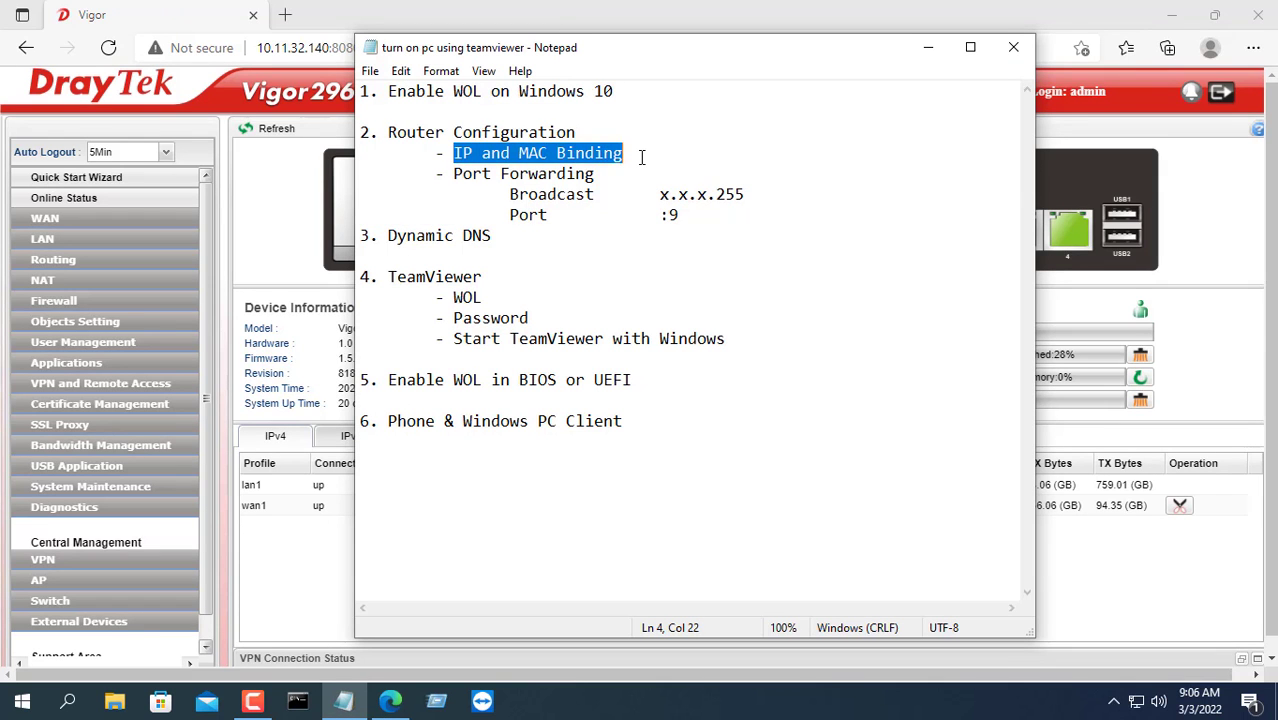
Run ipconfig /all and highlight MAC D4-5D-64-F1-86-75 and IPv4 address 10.11.32.41
left_click(928, 47)
left_click(295, 712)
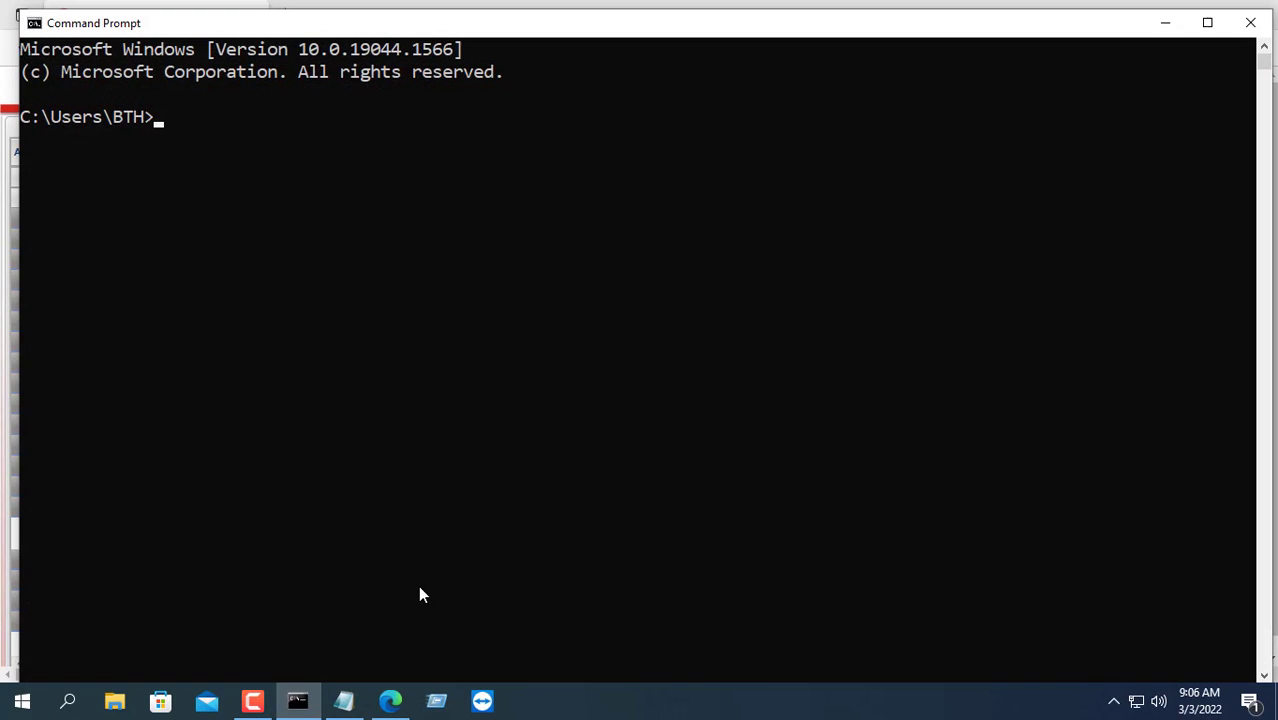
type("ipconfig")
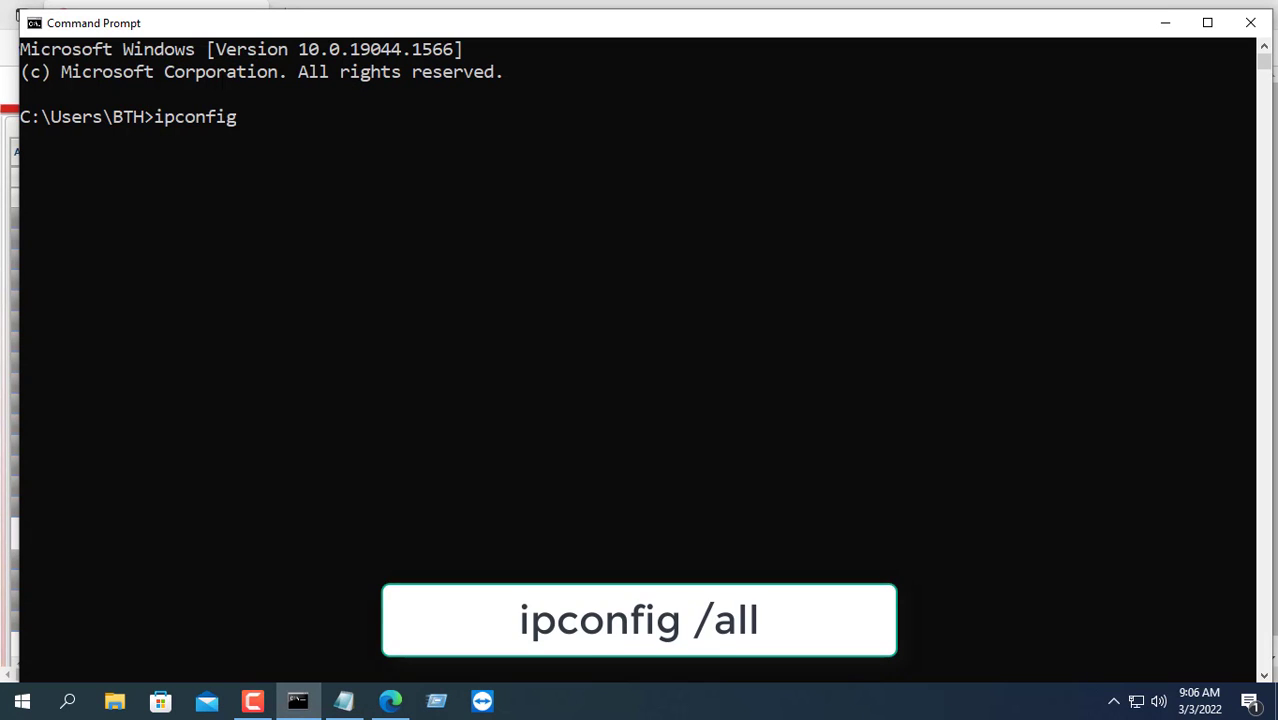
type(" /all")
key("Return")
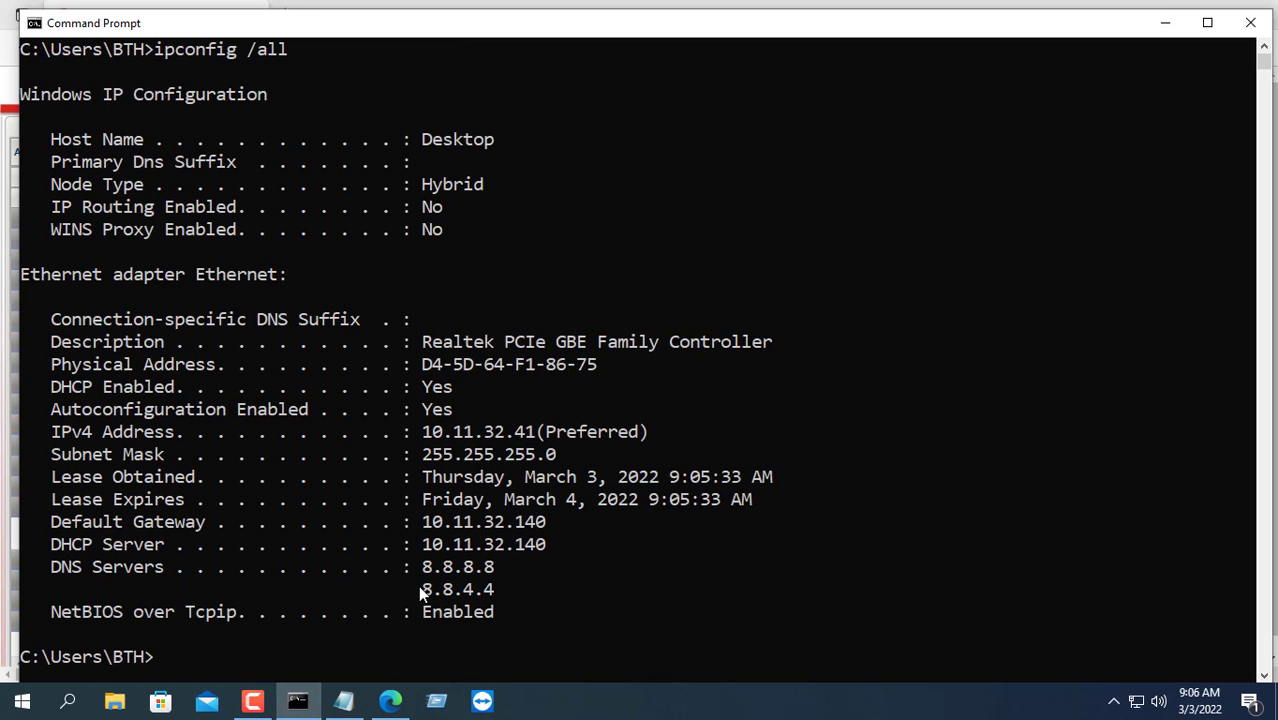
left_click_drag(52, 366, 611, 362)
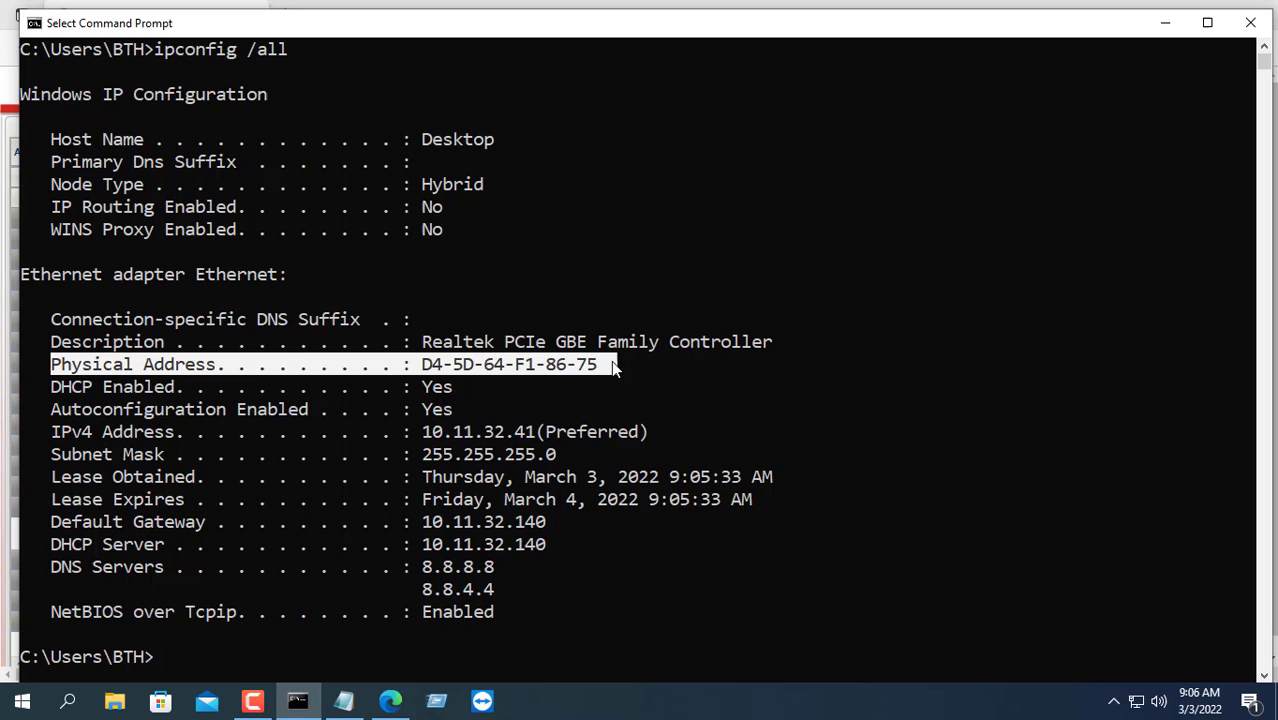
left_click_drag(52, 436, 652, 433)
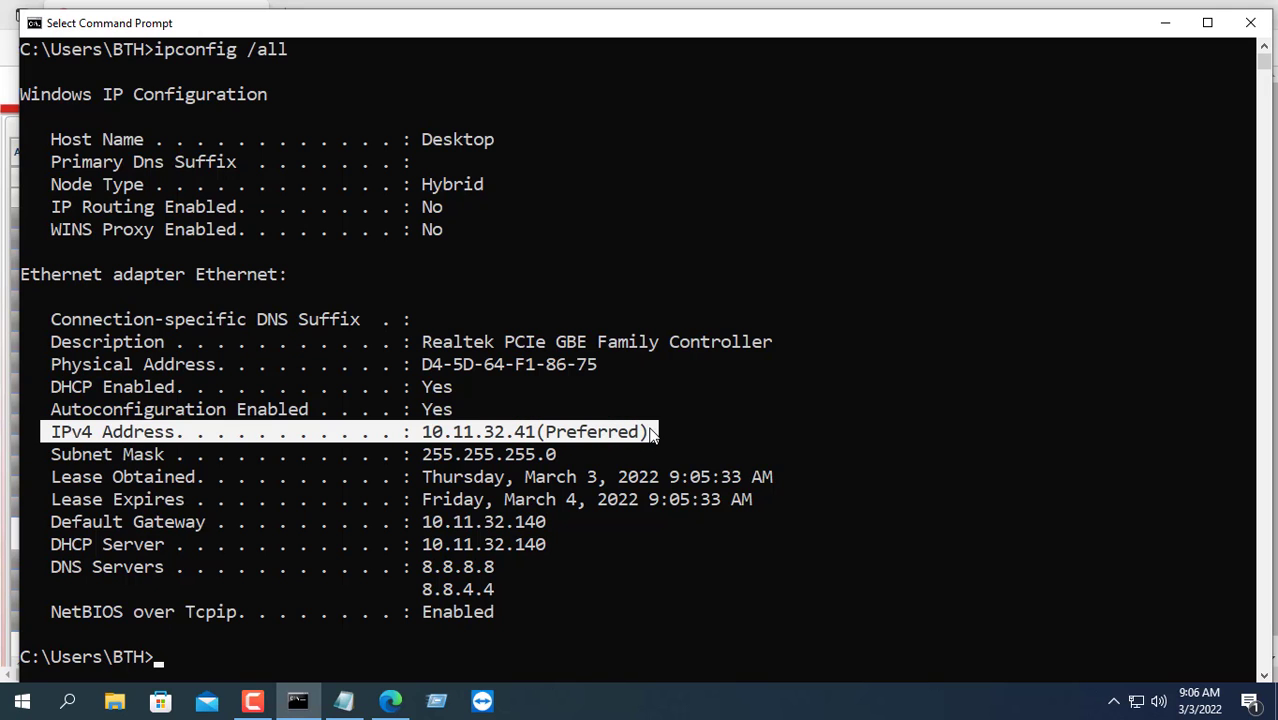
Add the ARP entry 10.11.32.41 to the router's IP-to-MAC binding list
left_click(1163, 23)
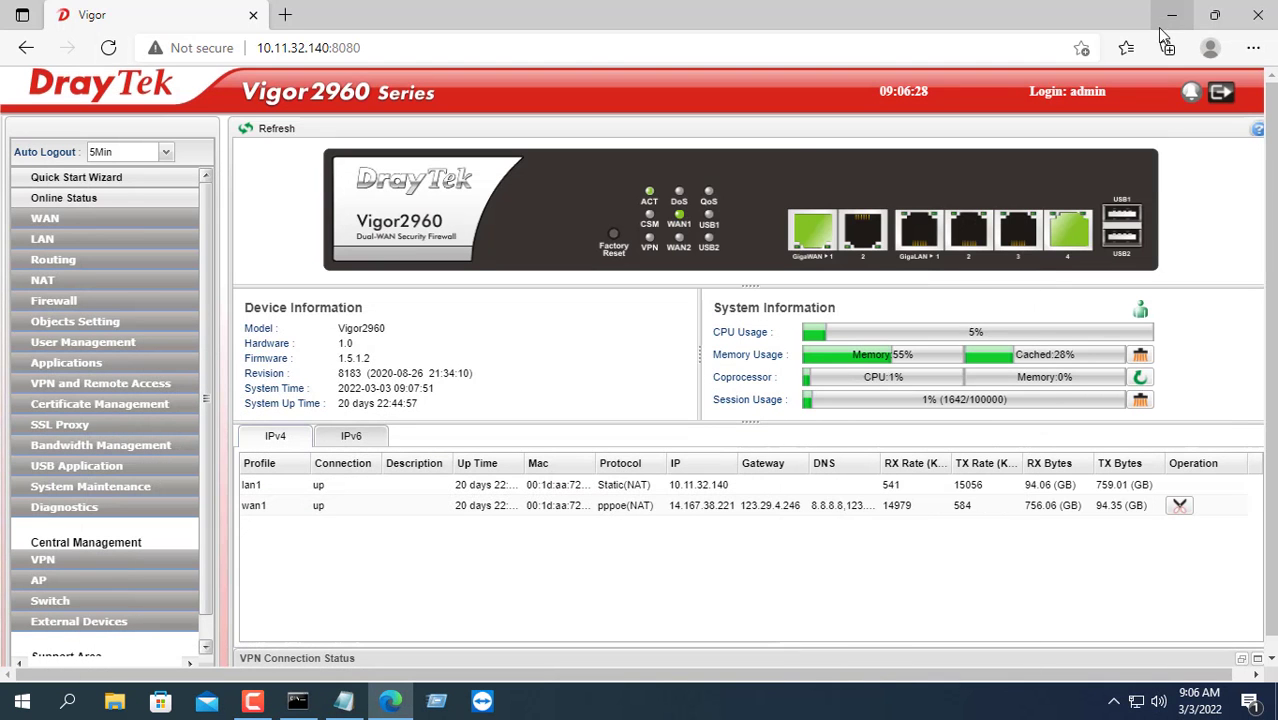
left_click(71, 238)
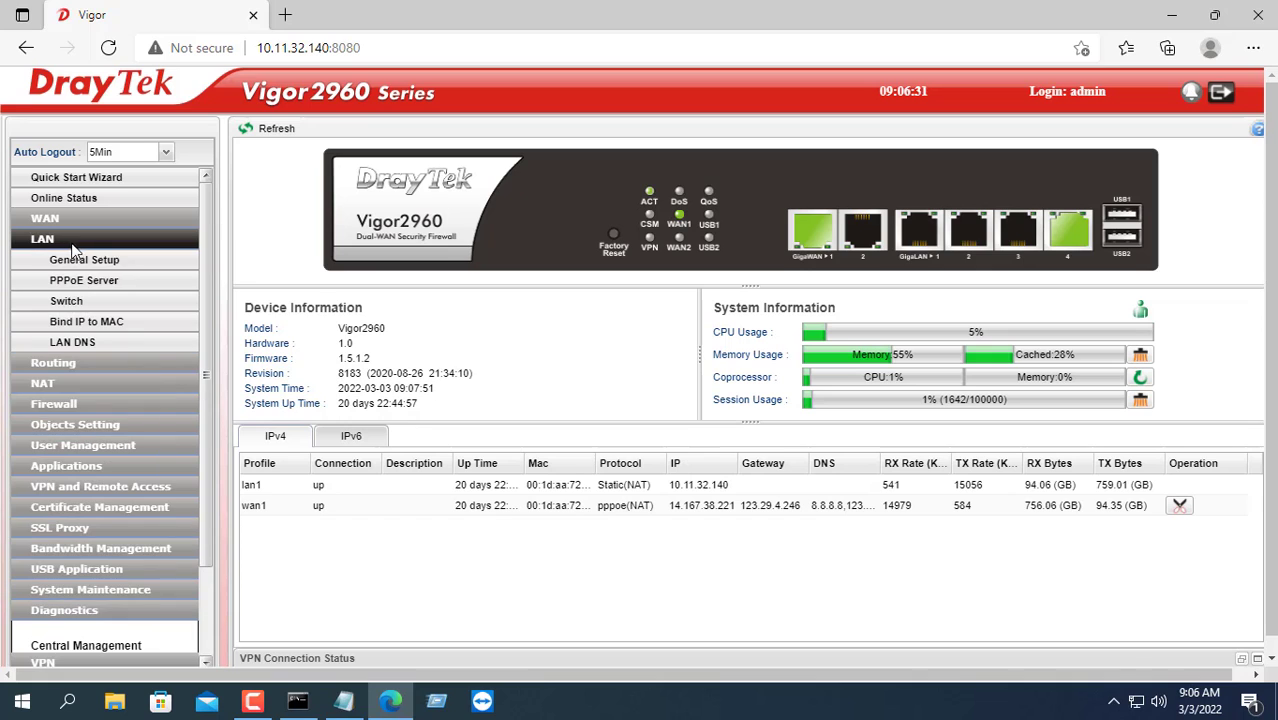
left_click(127, 328)
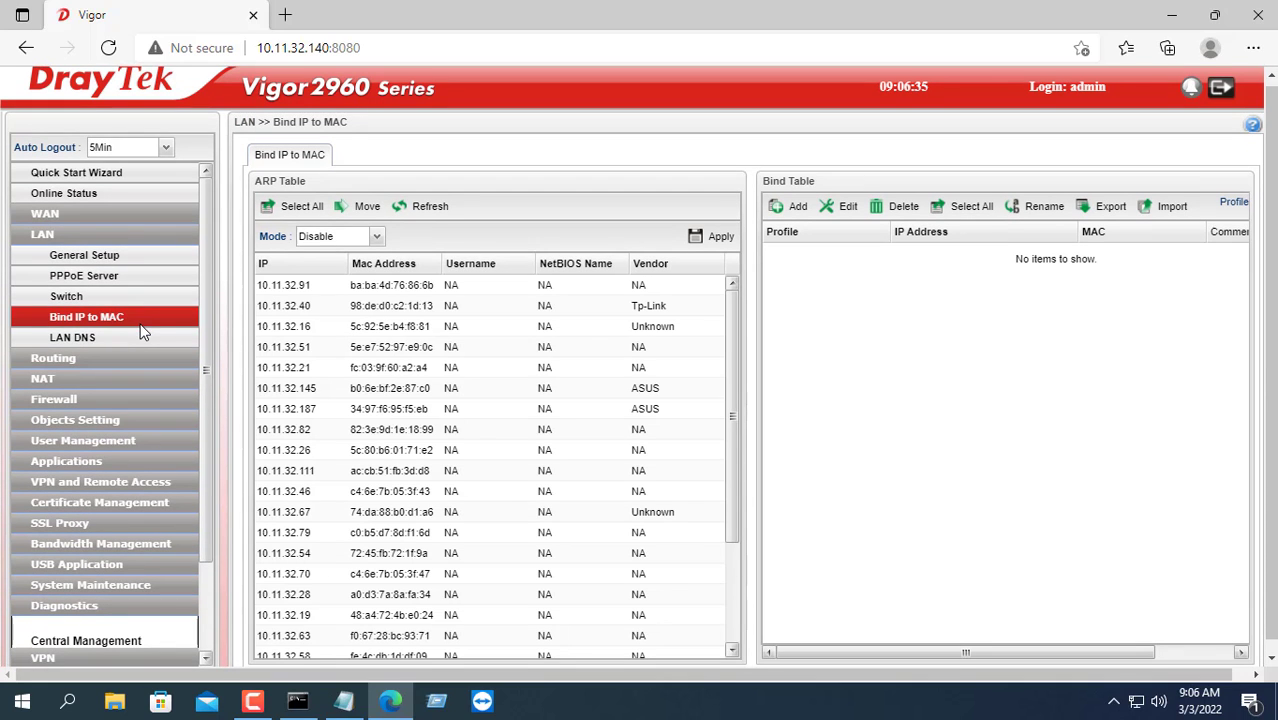
left_click(318, 265)
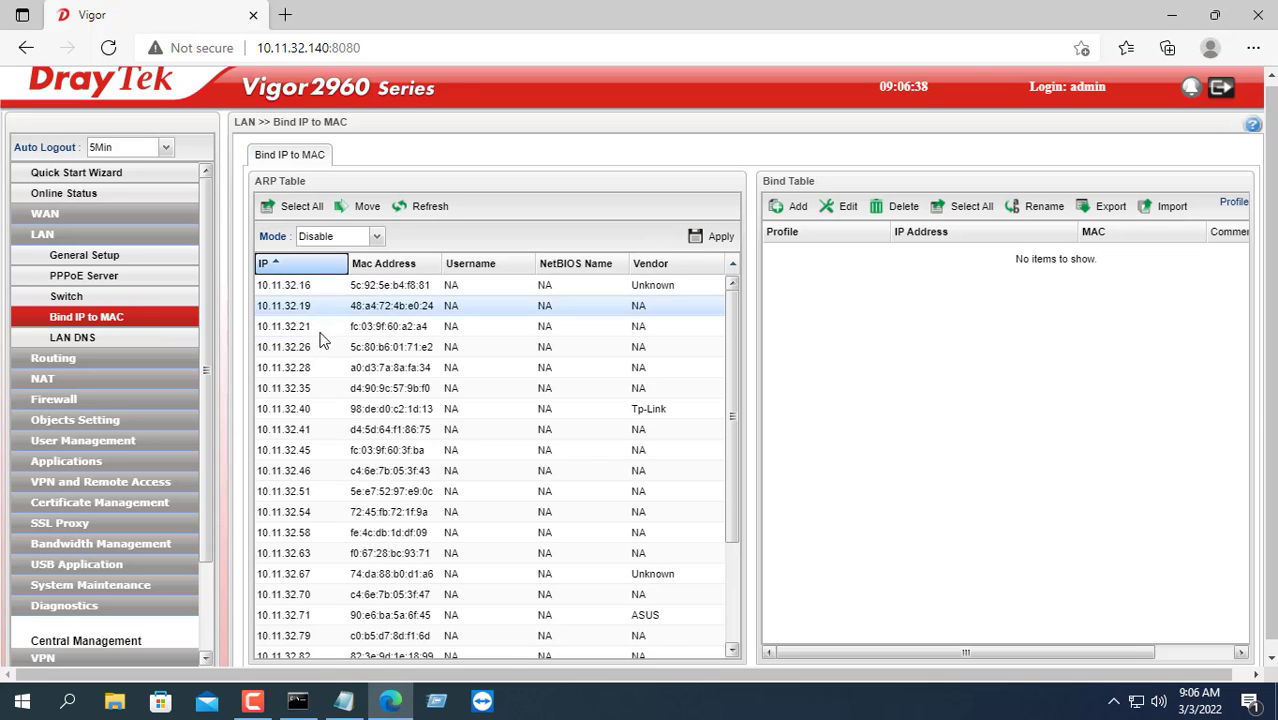
left_click(297, 432)
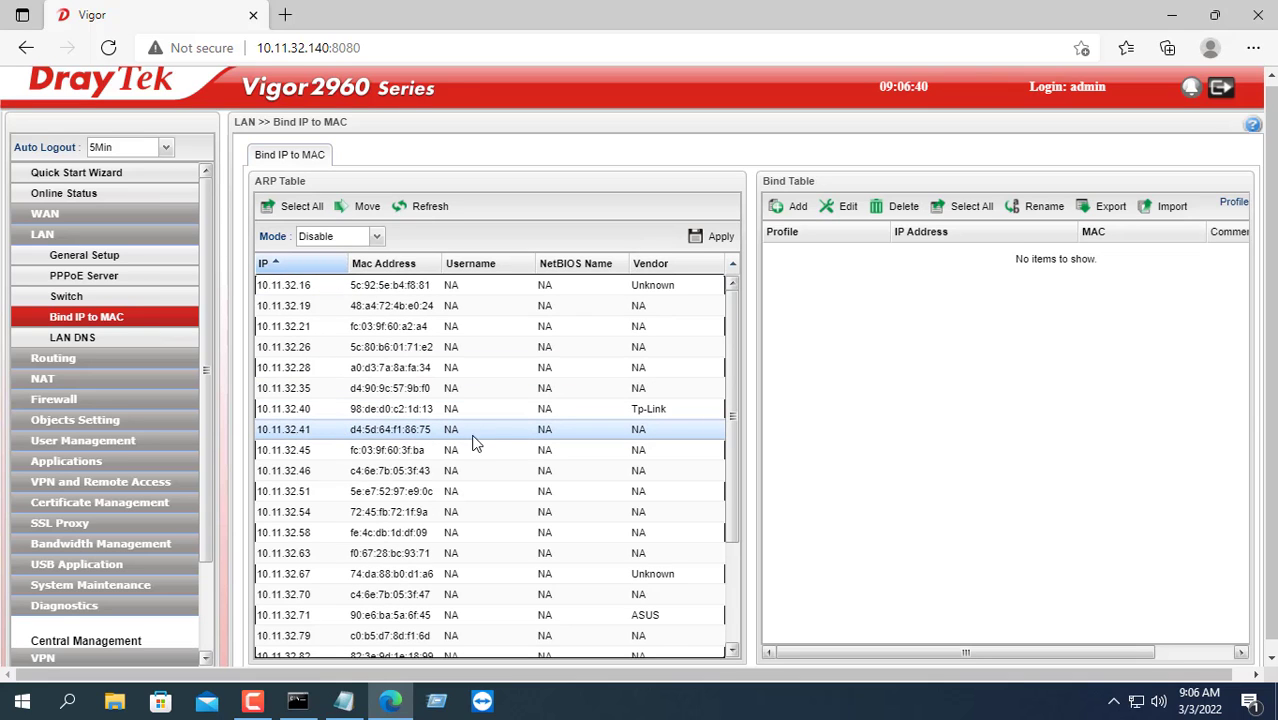
left_click(367, 212)
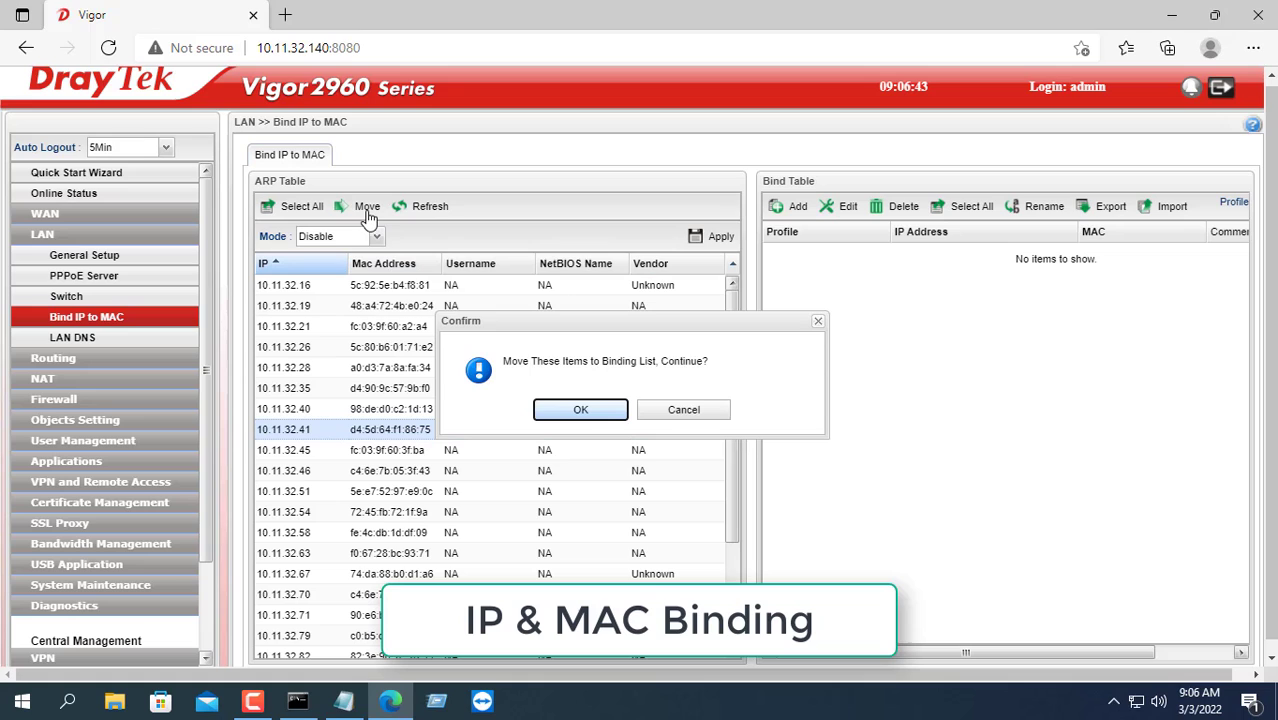
left_click(588, 411)
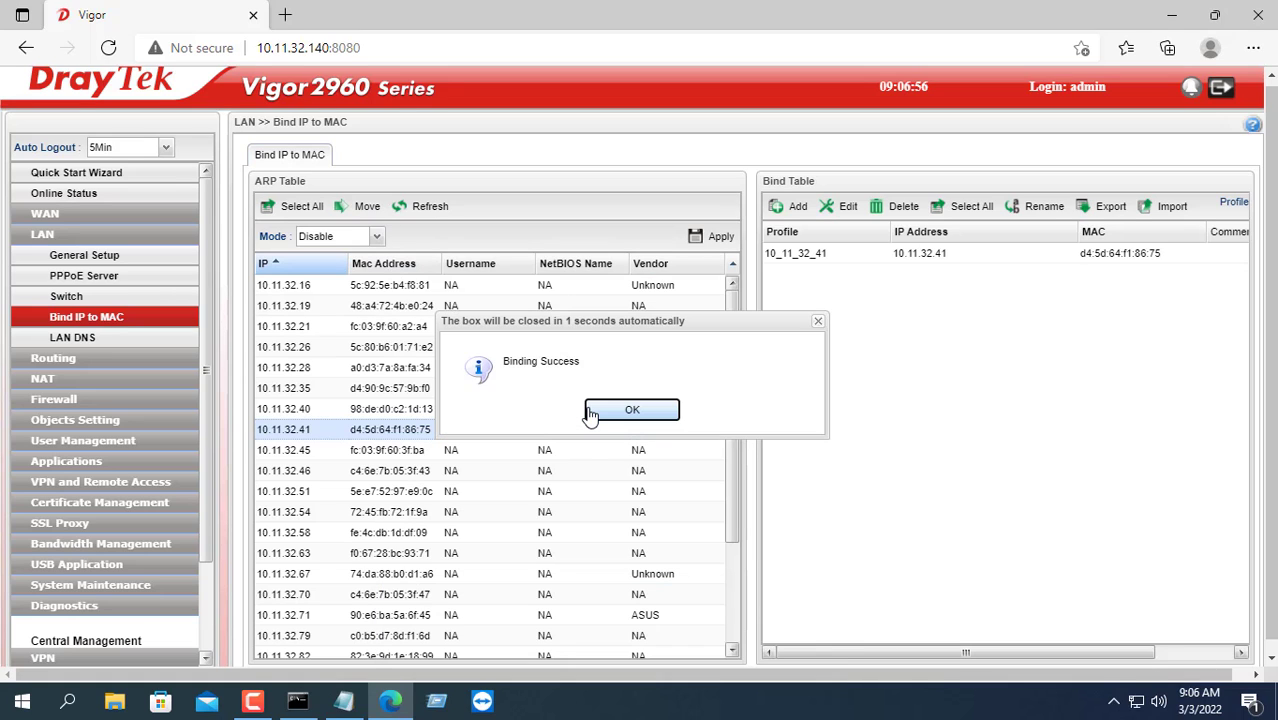
Rename the binding profile to wol and set IP-MAC binding mode to Enable
left_click(895, 256)
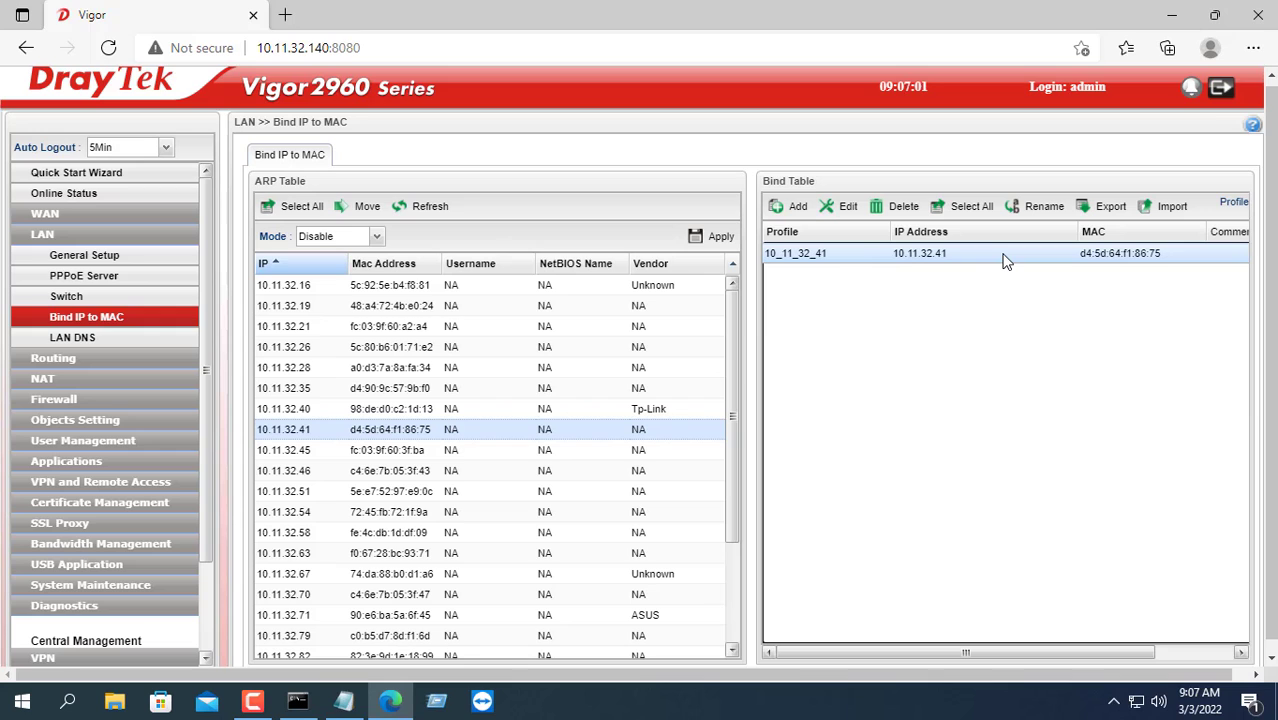
left_click(1035, 208)
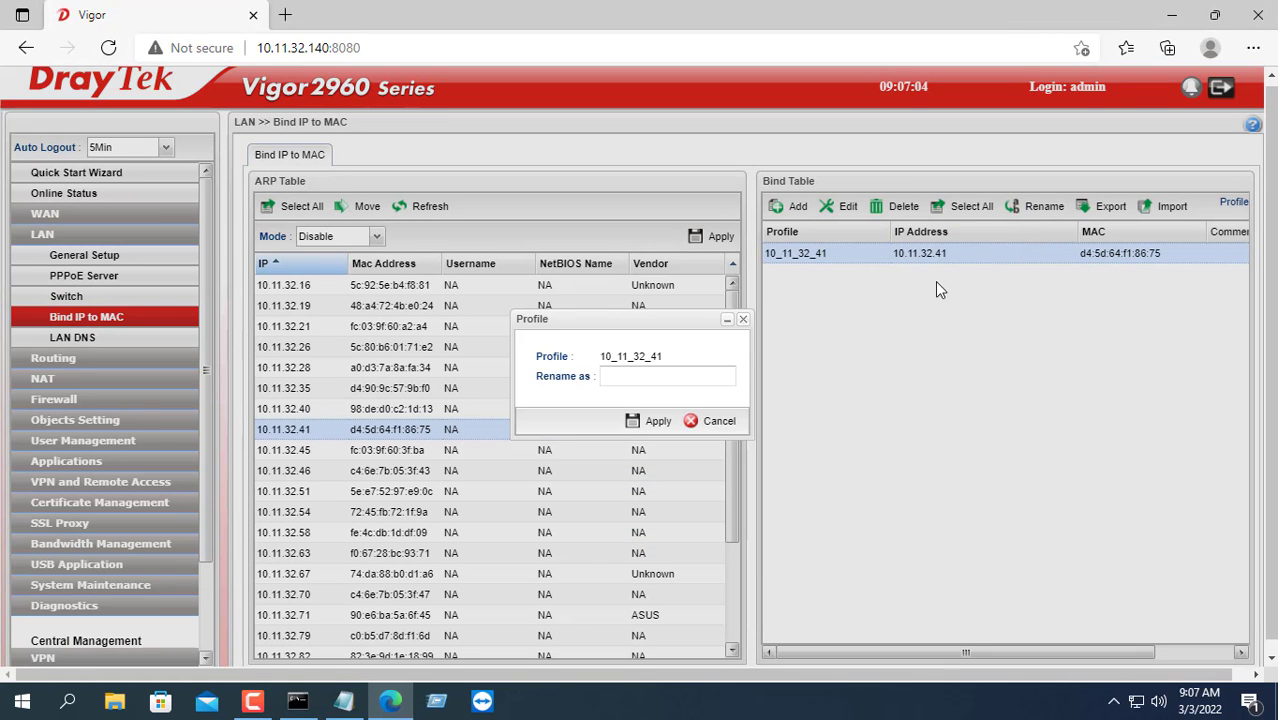
left_click(690, 375)
type("wol")
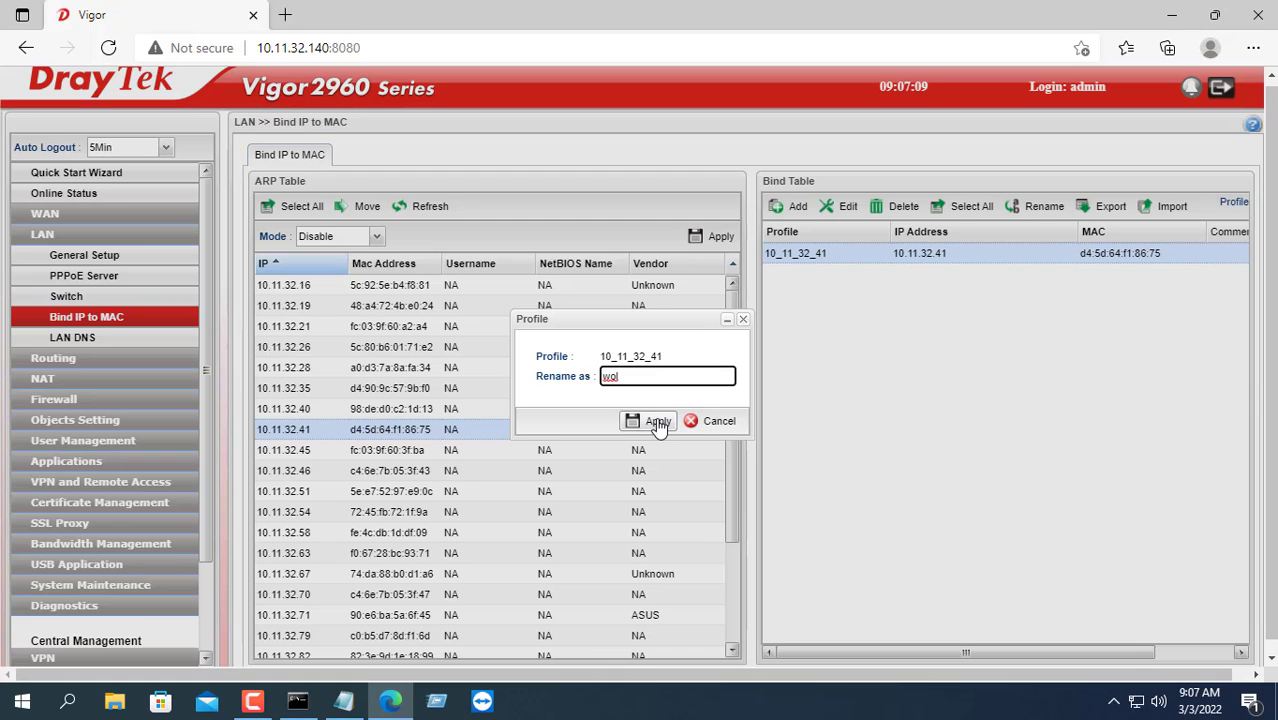
left_click(656, 421)
left_click(779, 262)
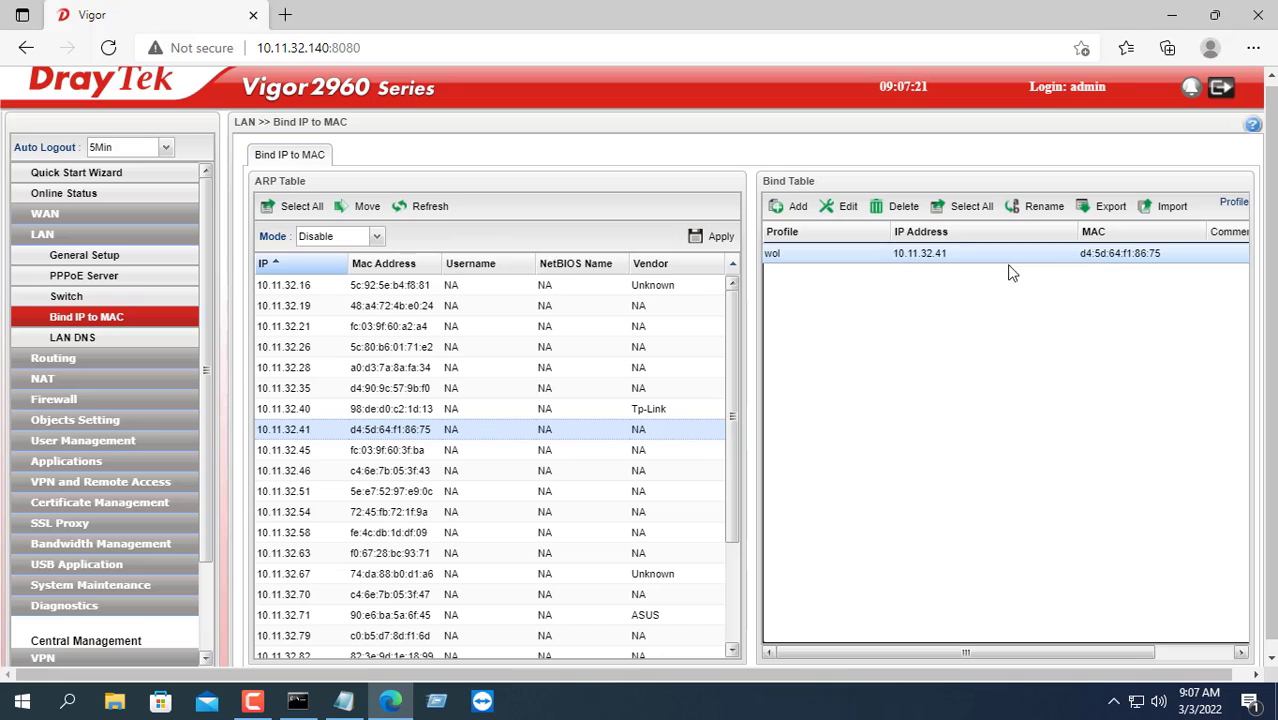
left_click(376, 236)
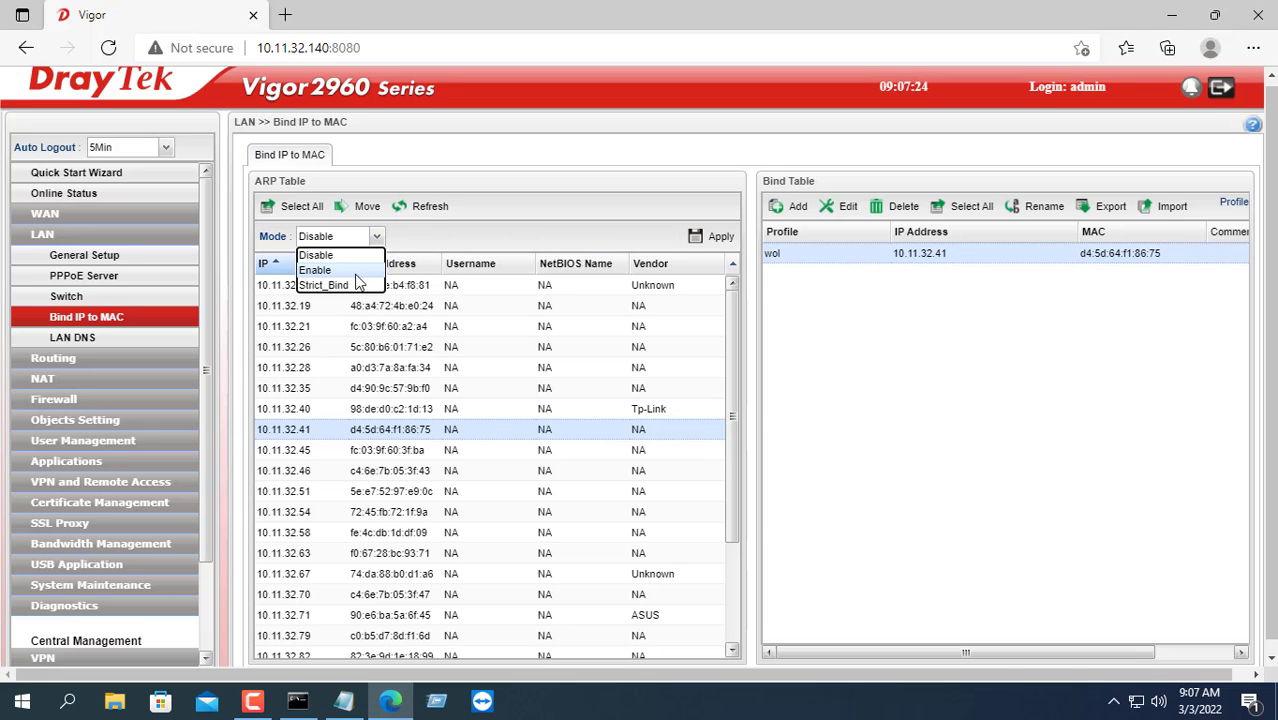
left_click(345, 271)
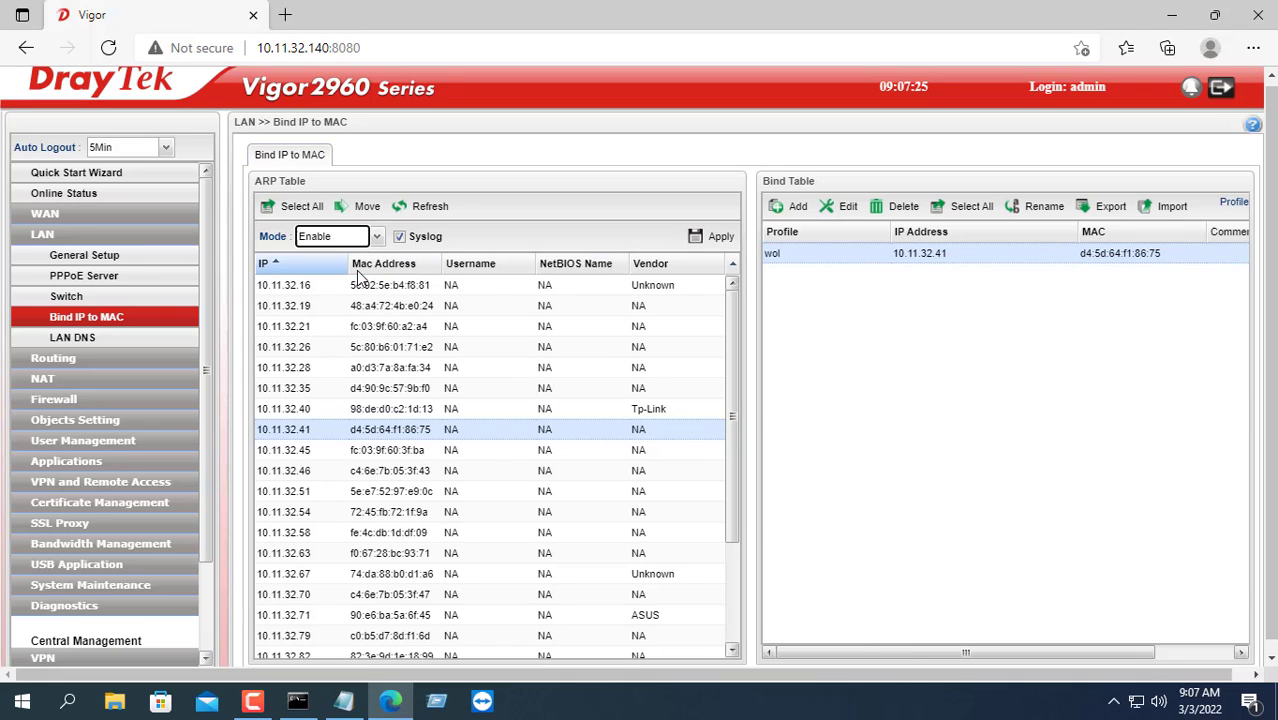
left_click(707, 244)
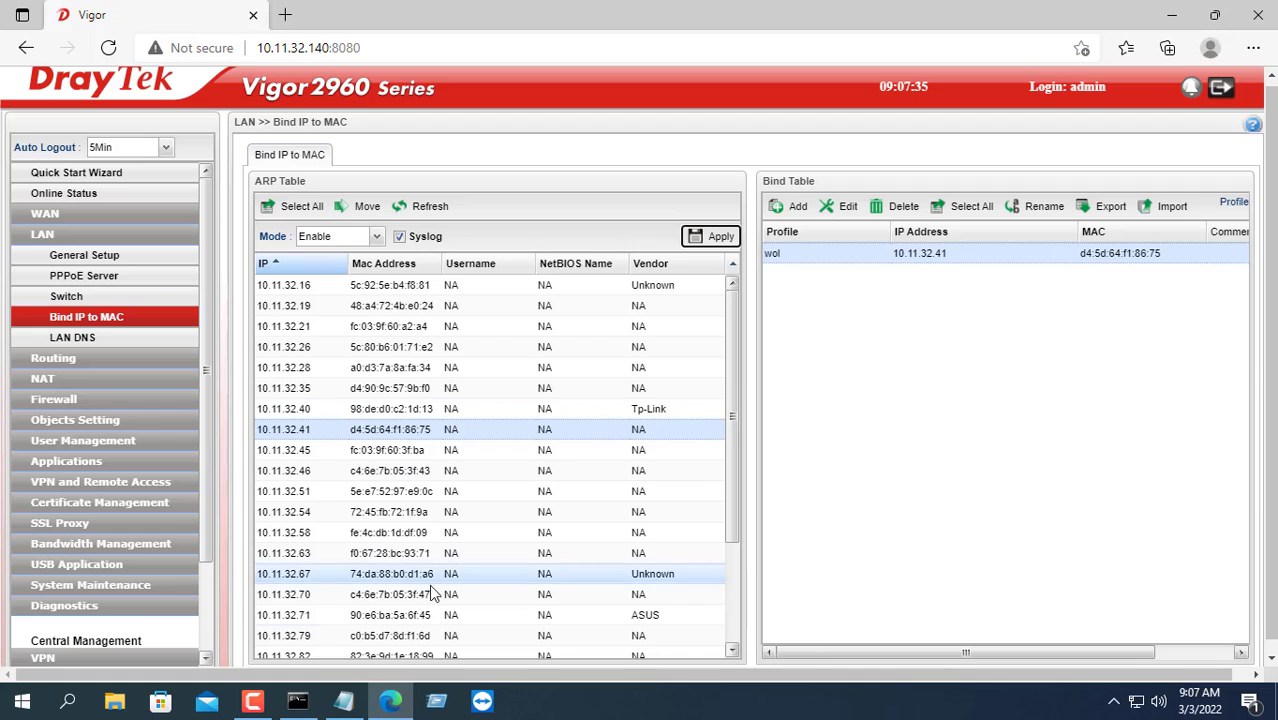
Paste the IP and MAC values under IP and MAC Binding in the notes and select the Port Forwarding notes
left_click(345, 702)
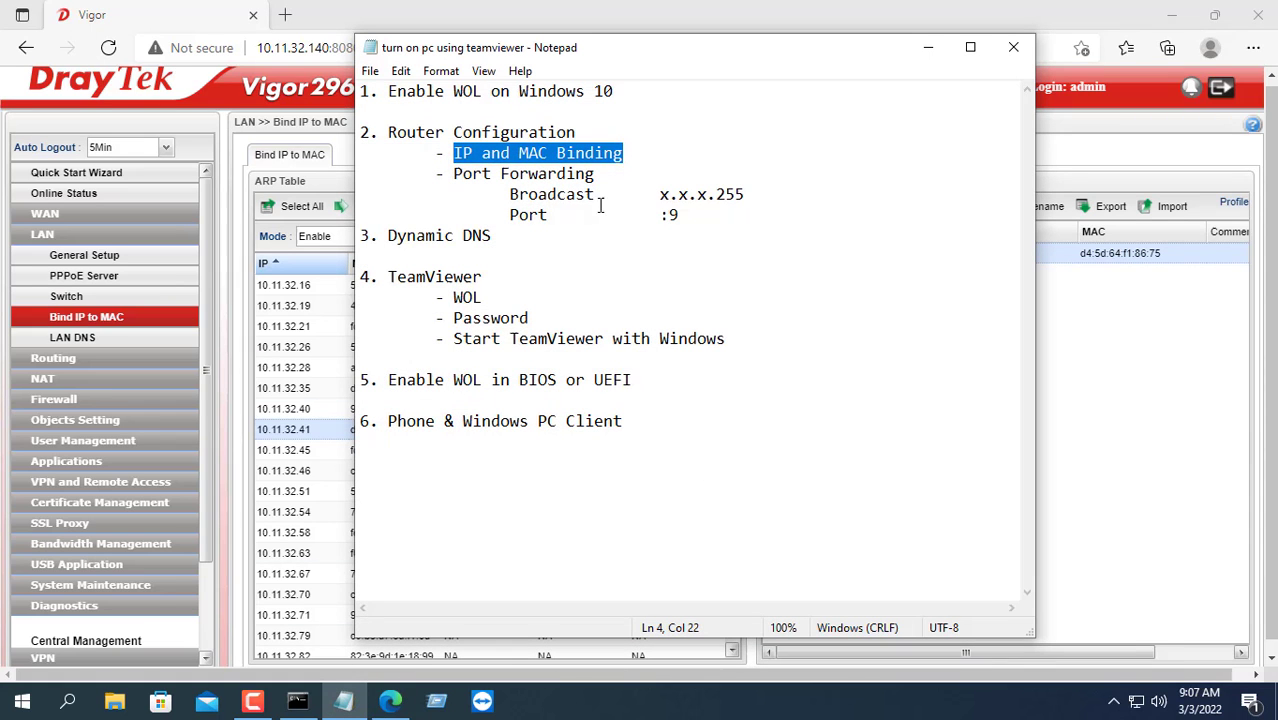
left_click(633, 153)
type("IP\t\t: 10.11.32.41 \t\tMAC\t\t: D4-5D-64-F1-86-75")
mouse_move(845, 196)
left_mouse_down()
mouse_move(430, 170)
mouse_move(370, 148)
left_mouse_up()
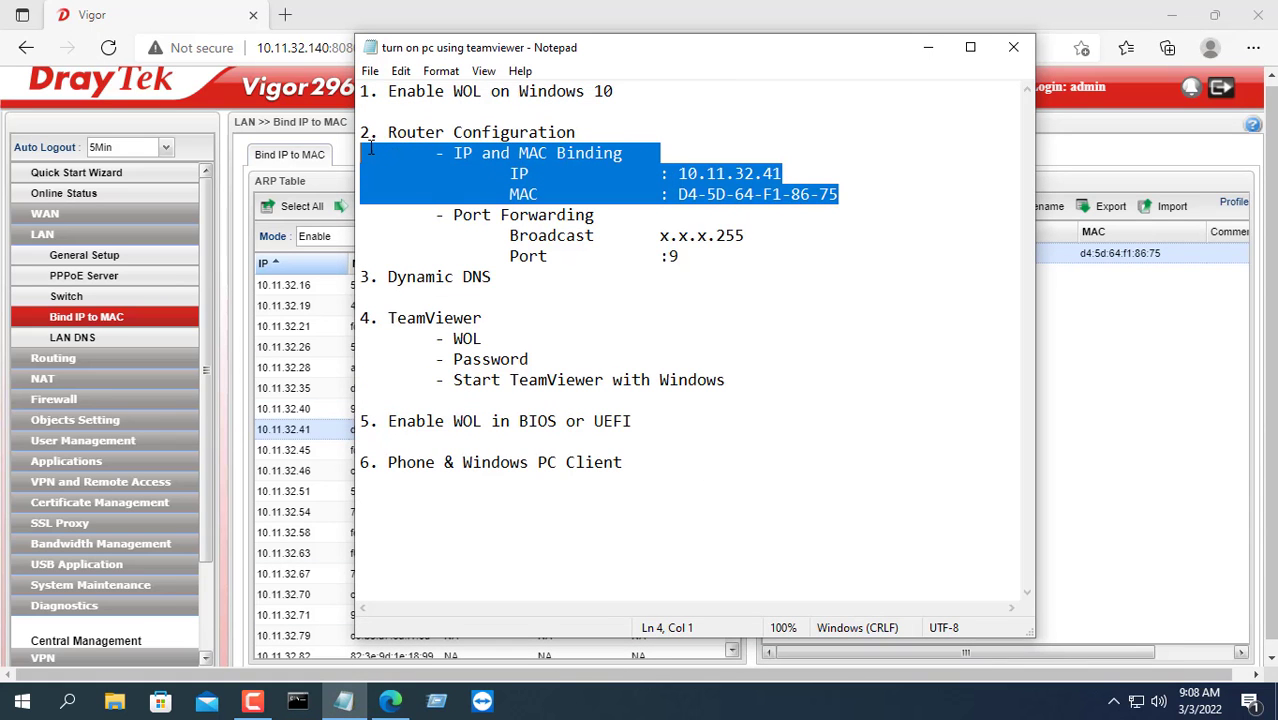
left_click_drag(741, 253, 364, 207)
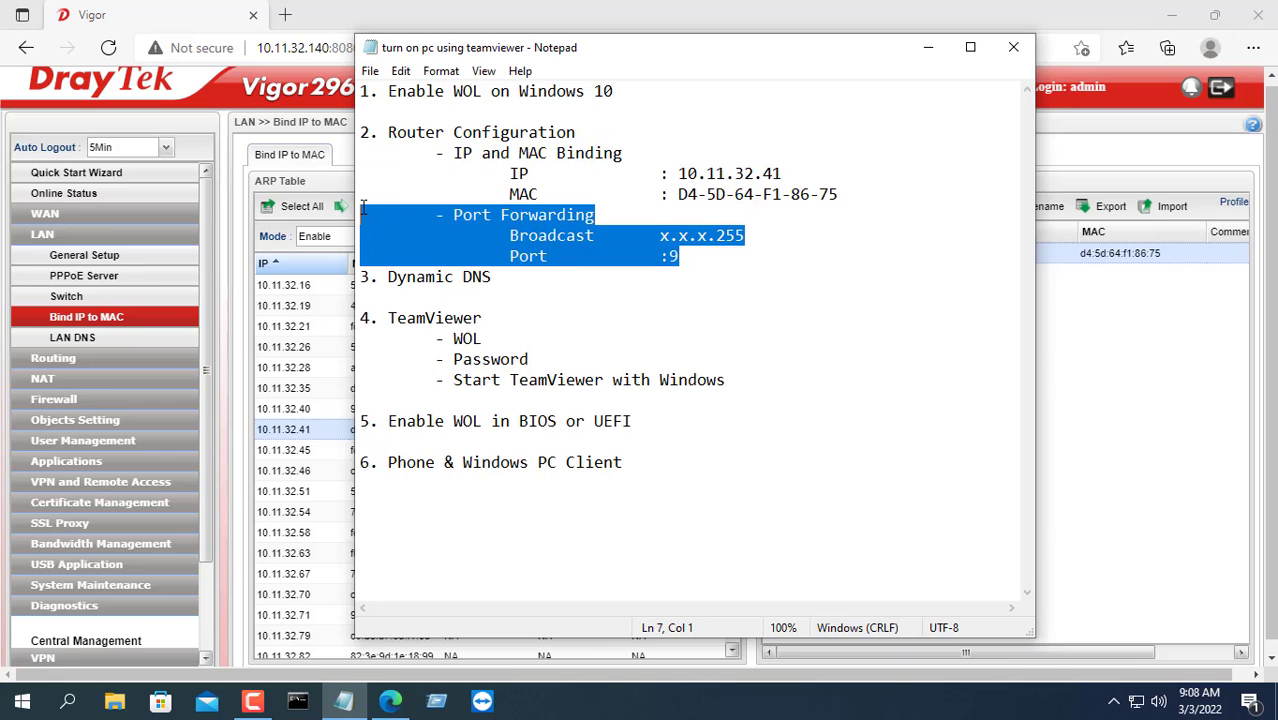
Start a new NAT port redirection profile named WOL
left_click(928, 47)
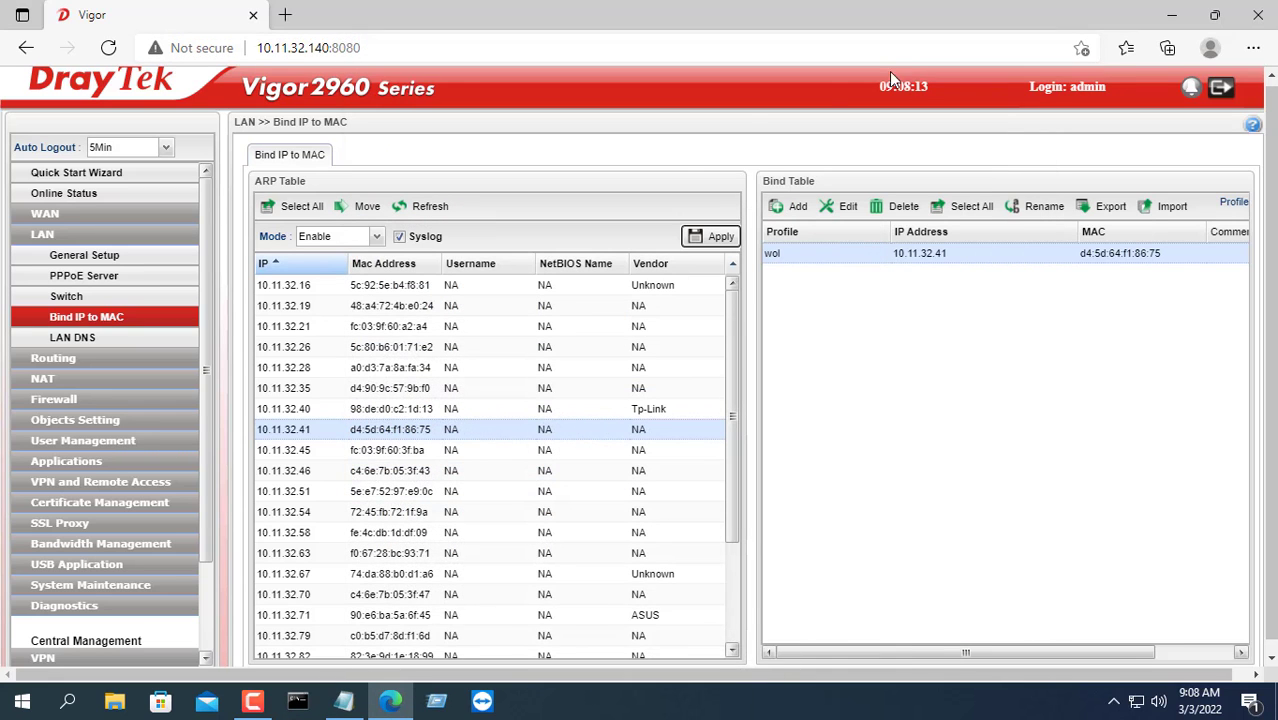
left_click(63, 378)
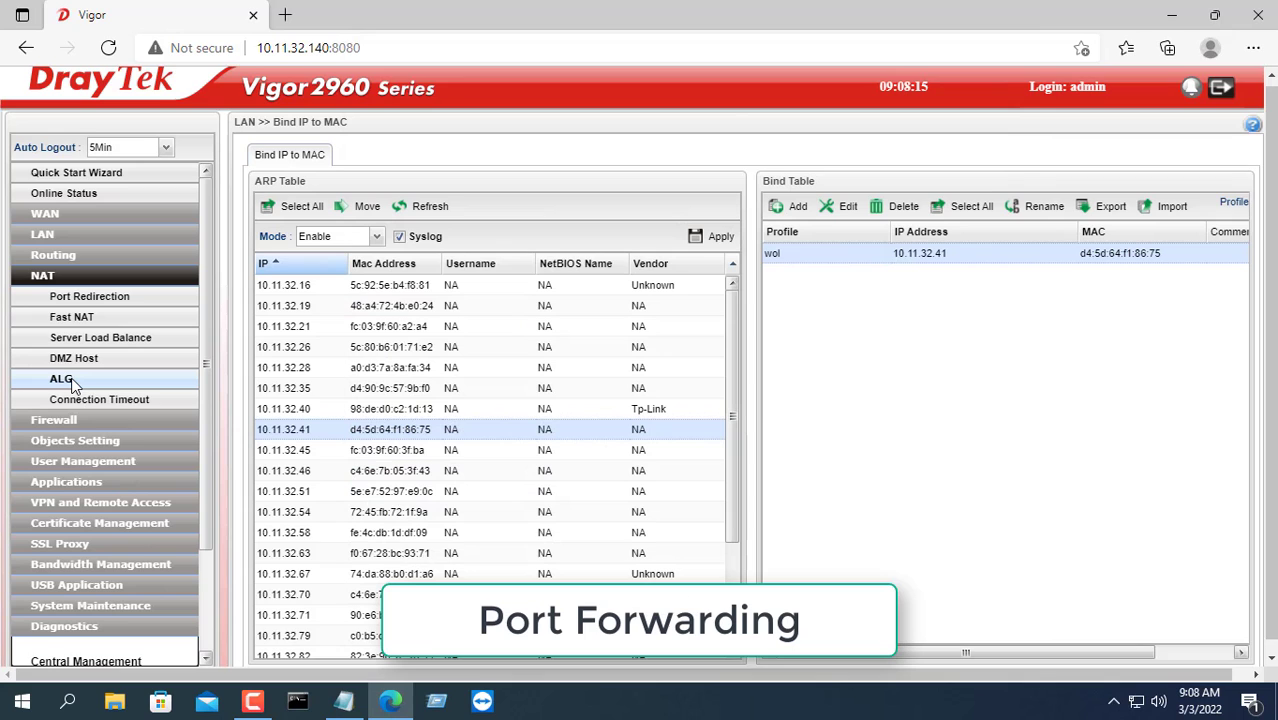
left_click(92, 299)
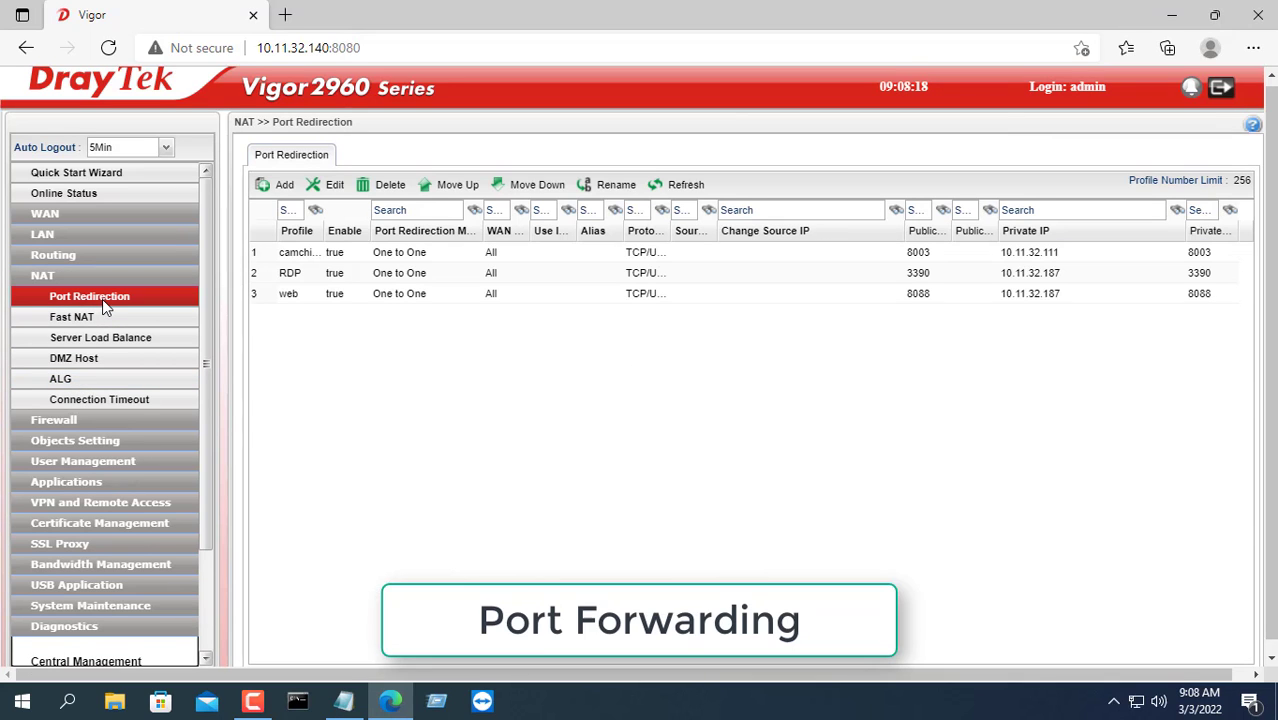
left_click(276, 185)
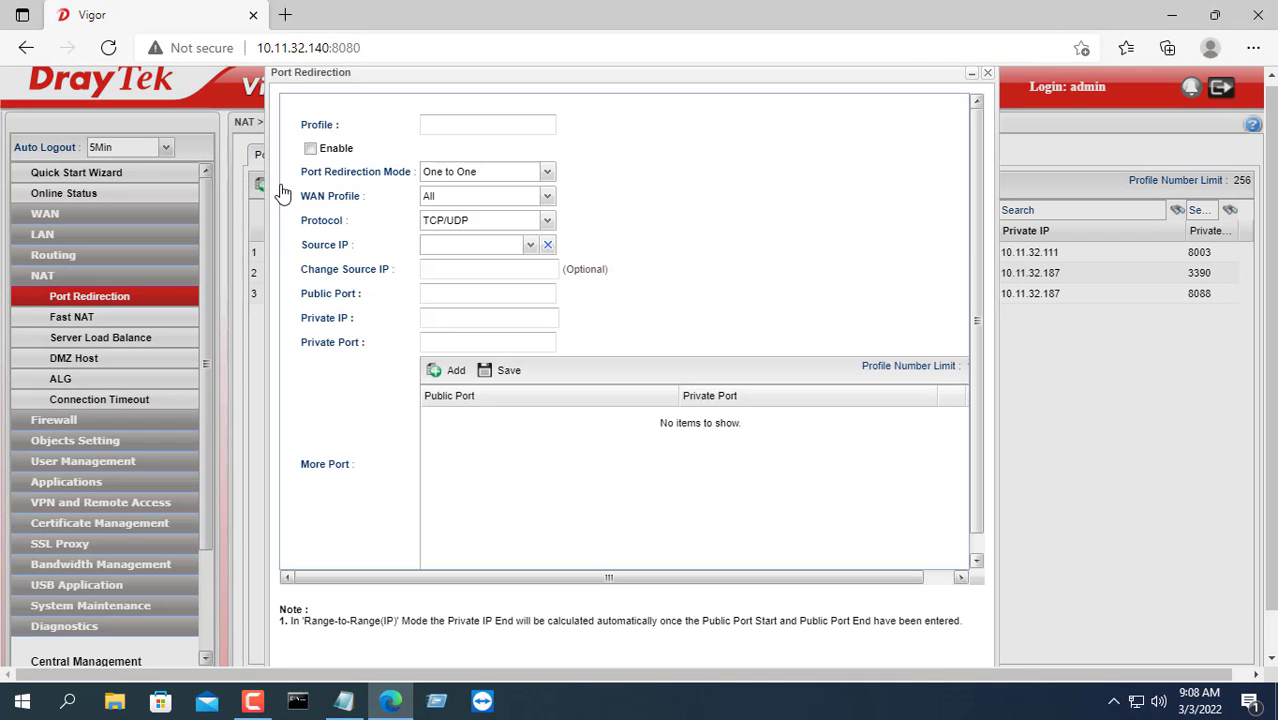
left_click(445, 125)
type("WOL")
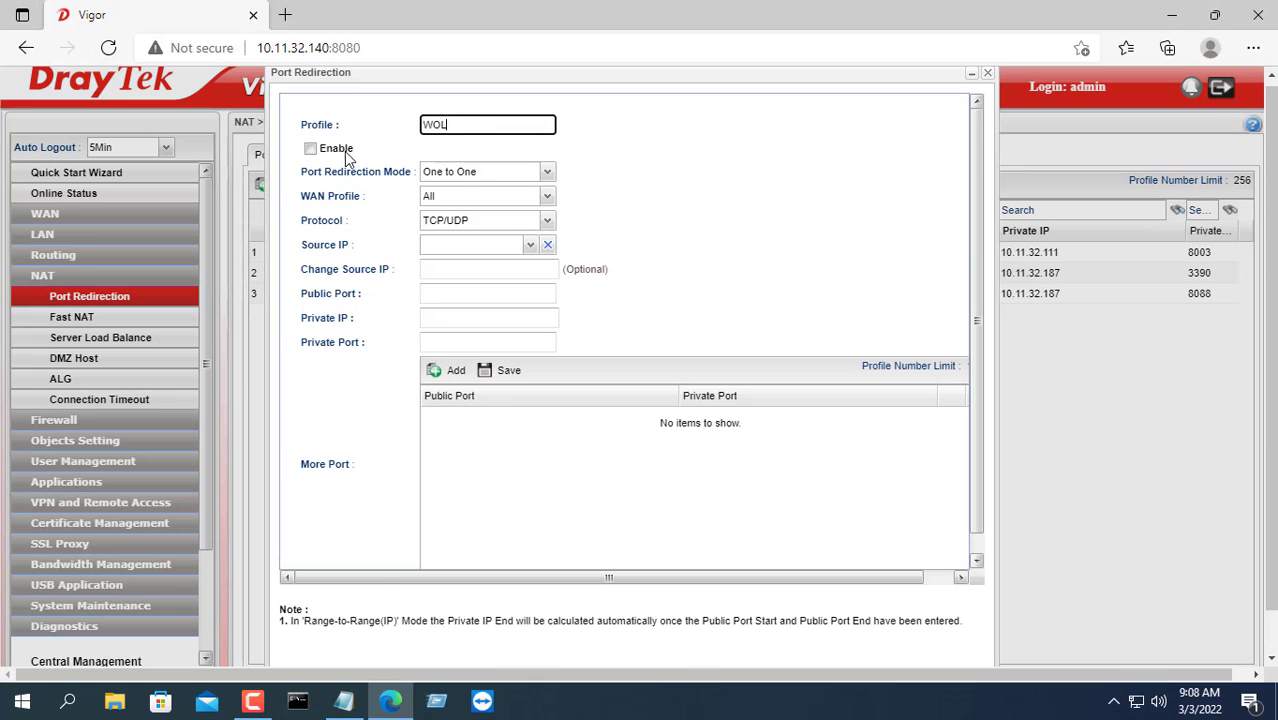
Enable the WOL rule with protocol UDP and public and private port 9
left_click(338, 149)
left_click(546, 221)
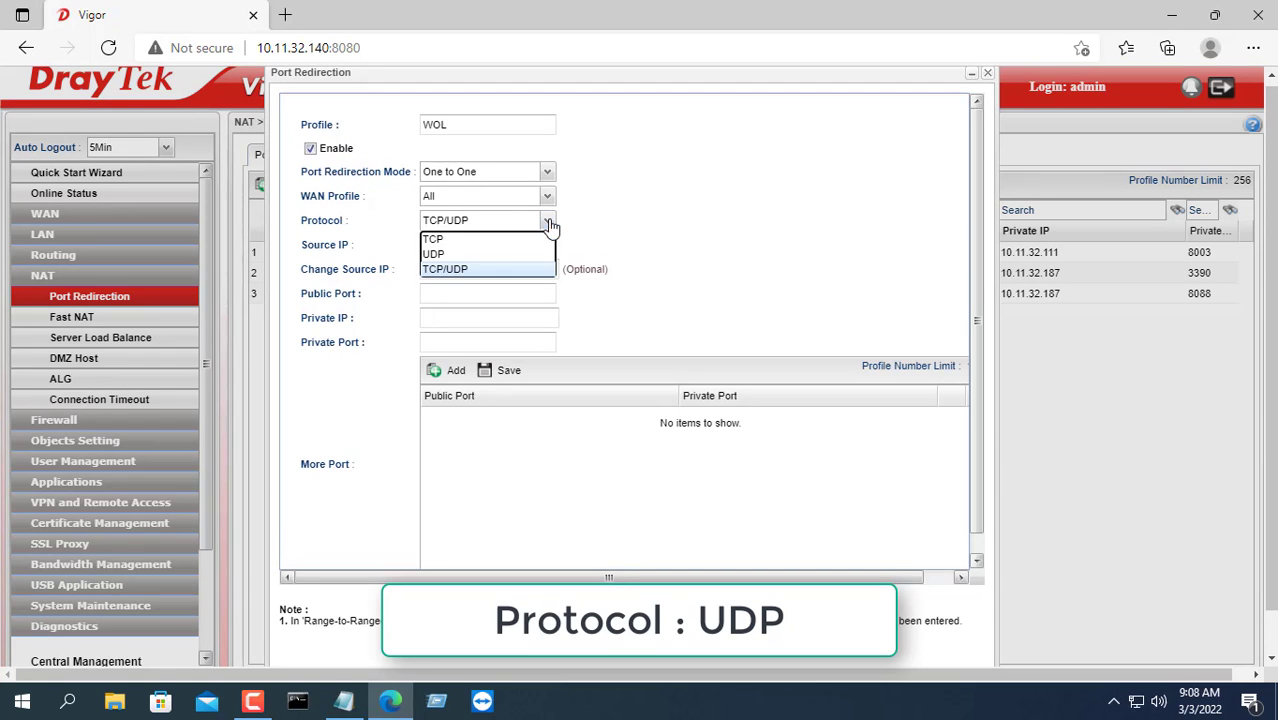
left_click(498, 256)
left_click(487, 294)
type("9")
left_click(500, 342)
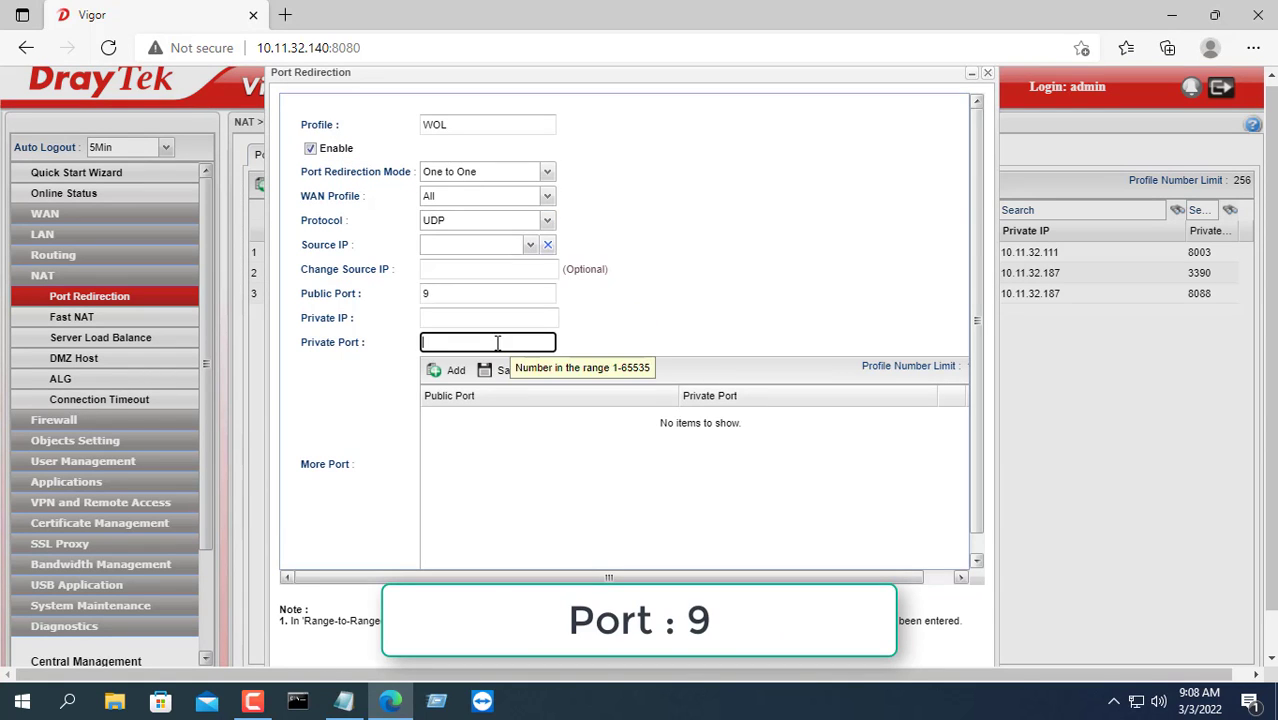
left_click(502, 318)
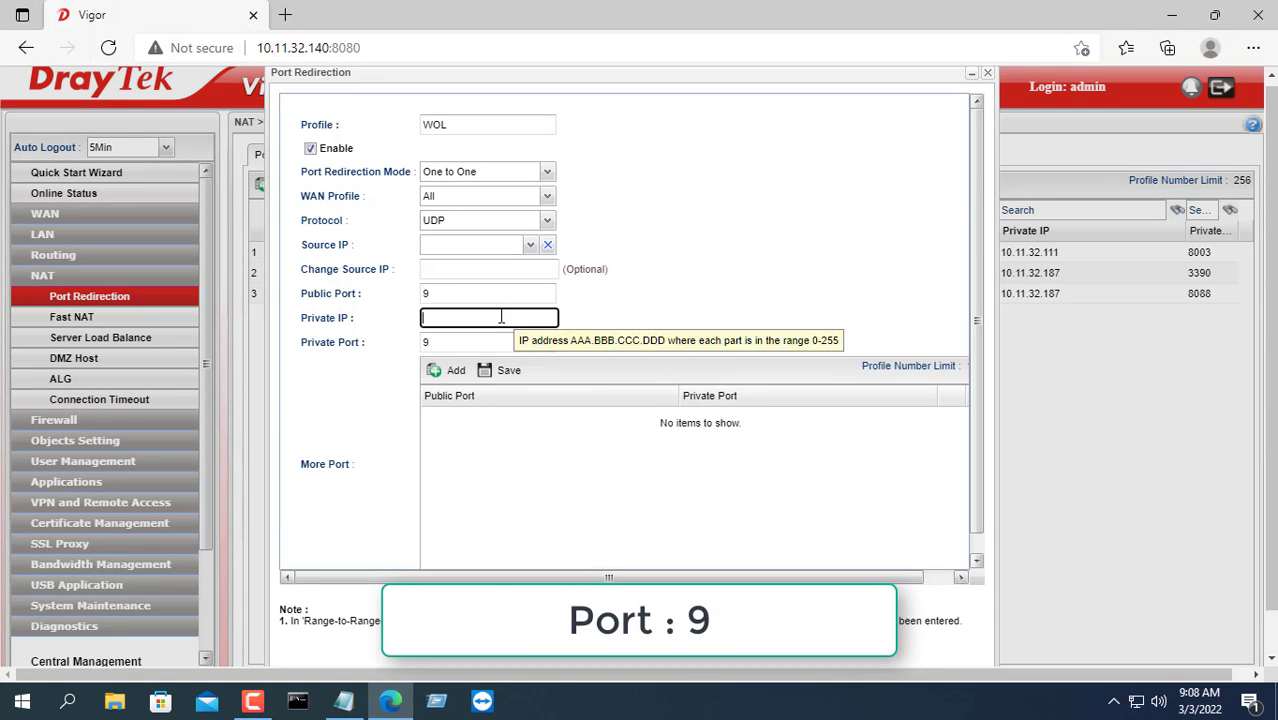
Set the WOL rule's private IP to 10.11.32.41 from the notes and apply it
left_click(343, 701)
left_click_drag(679, 174, 781, 174)
key("ctrl+c")
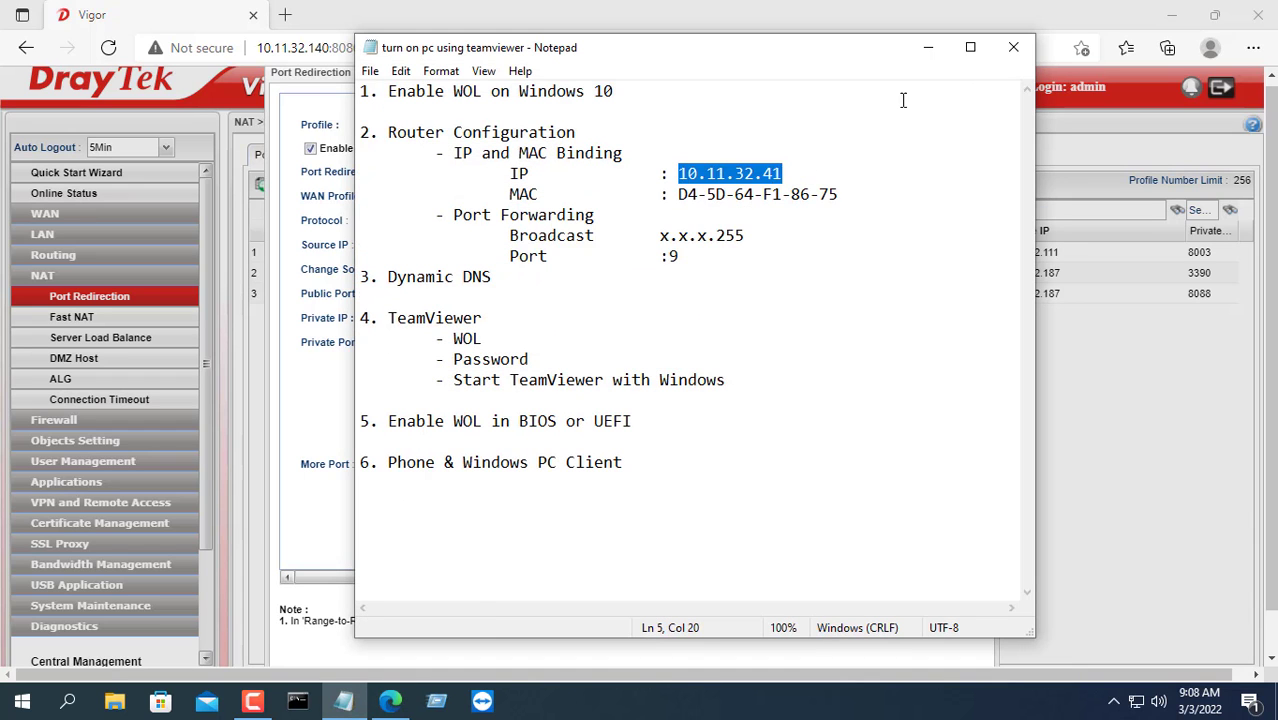
left_click(929, 48)
key("ctrl+v")
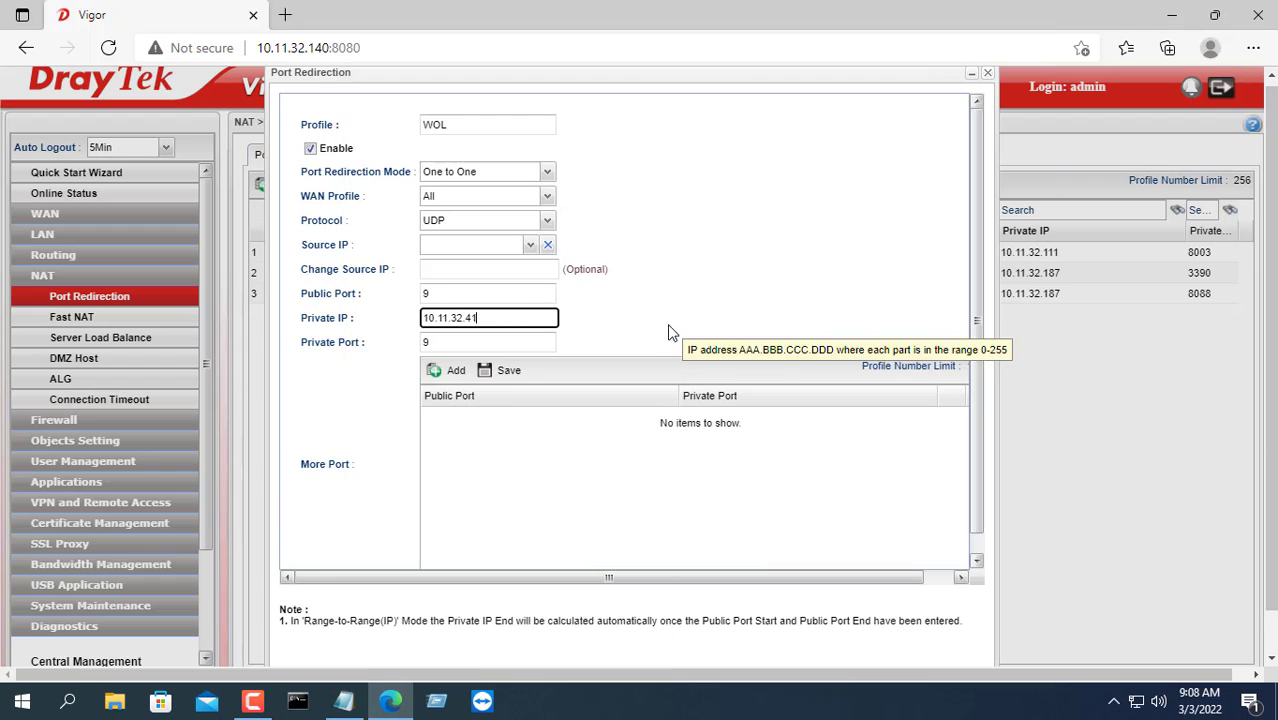
scroll(949, 519, "down", 3)
left_click(885, 648)
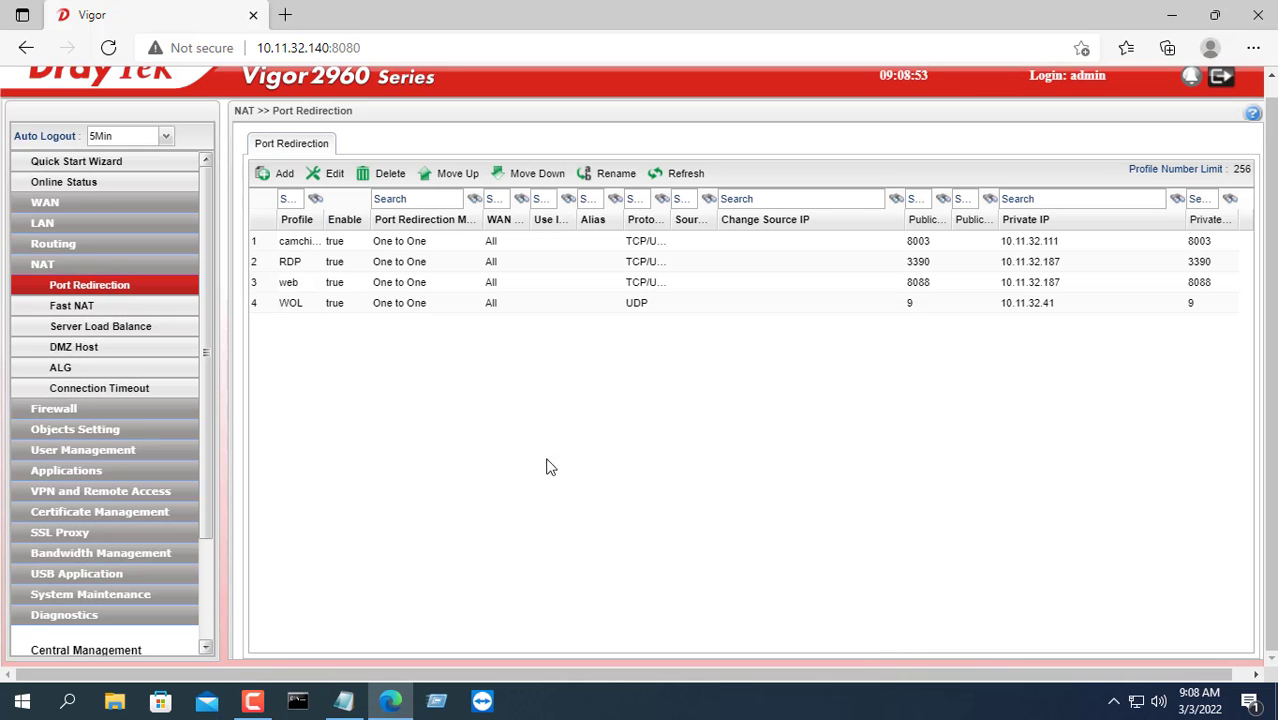
Add an enabled port redirection profile named Broadcast using UDP, public port 9
left_click(364, 308)
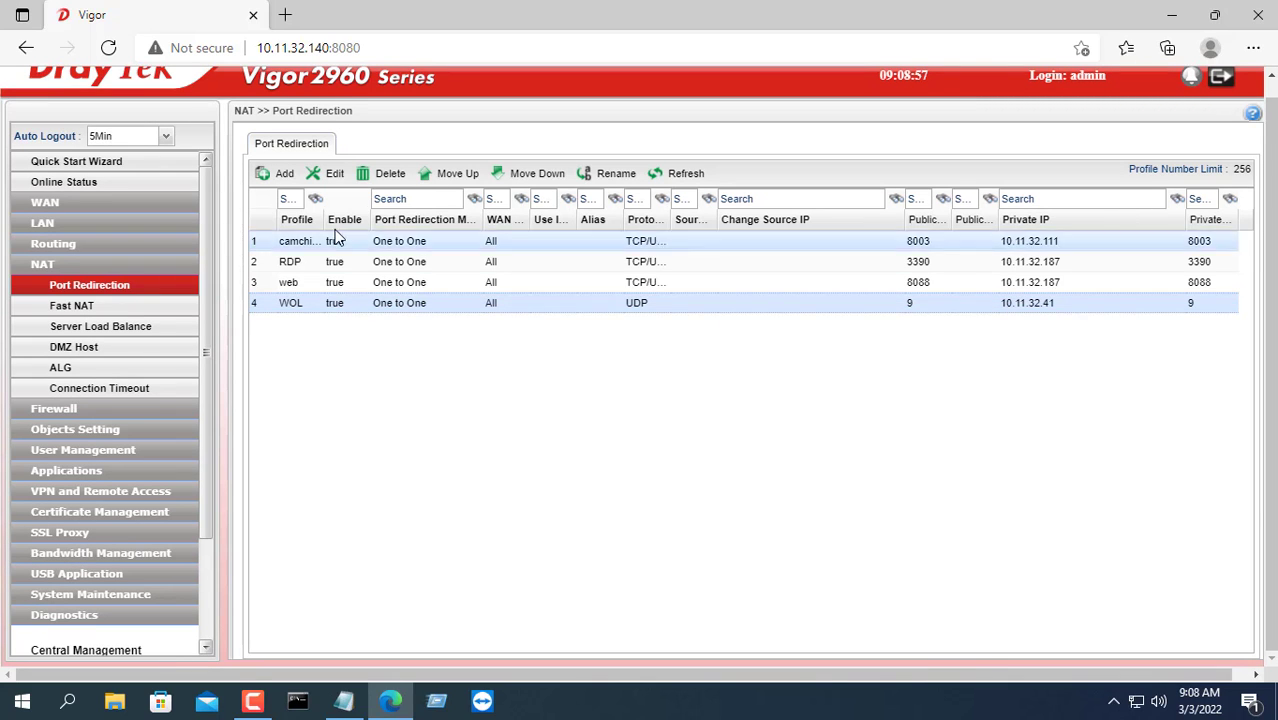
left_click(283, 177)
type("Broadcast")
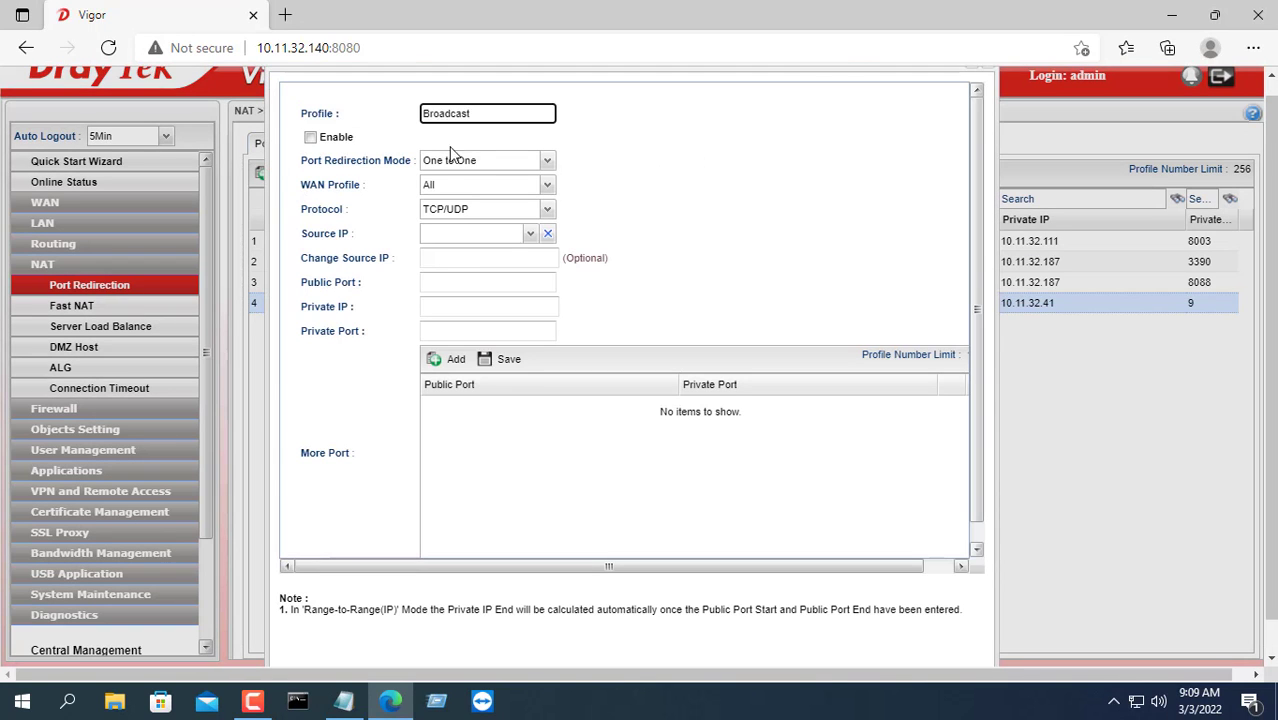
left_click(310, 137)
left_click(546, 209)
left_click(501, 243)
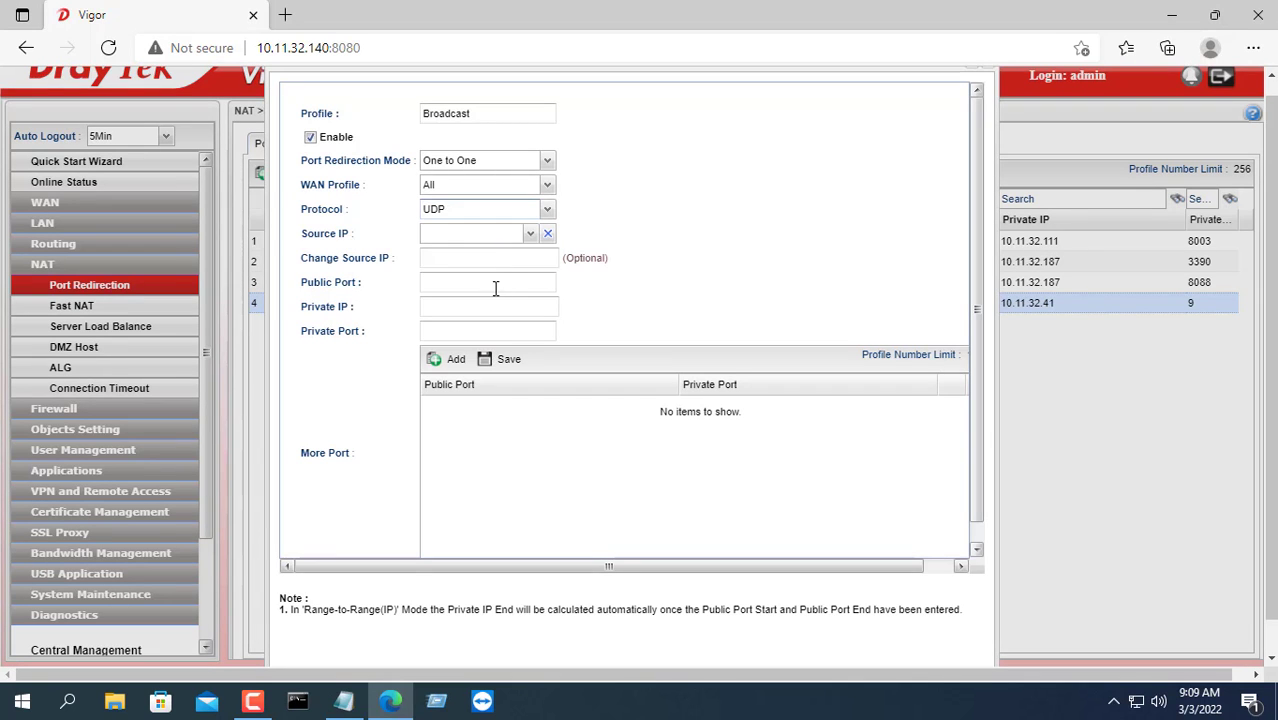
left_click(495, 284)
type("9")
Set the Broadcast rule's private IP to 10.11.32.255, private port 9, and apply it
left_click(502, 307)
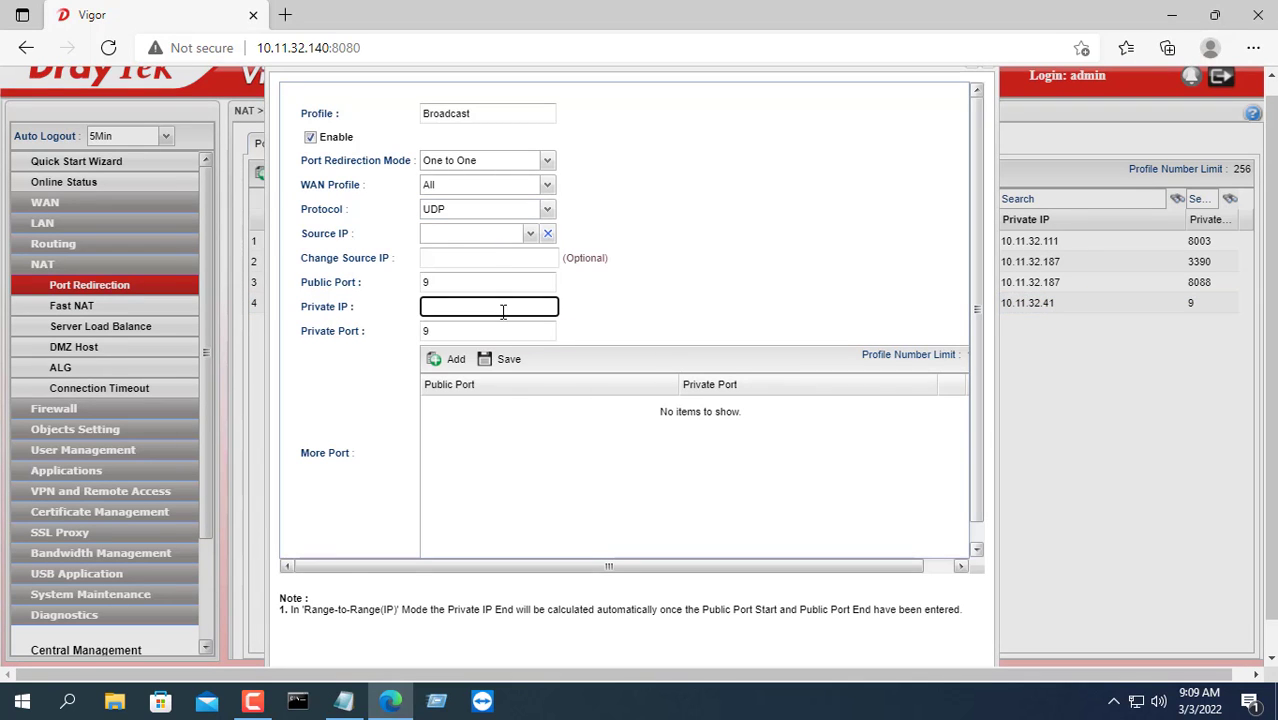
key("alt+Tab")
left_click_drag(659, 240, 779, 240)
left_click(928, 47)
type("10.11.32.2")
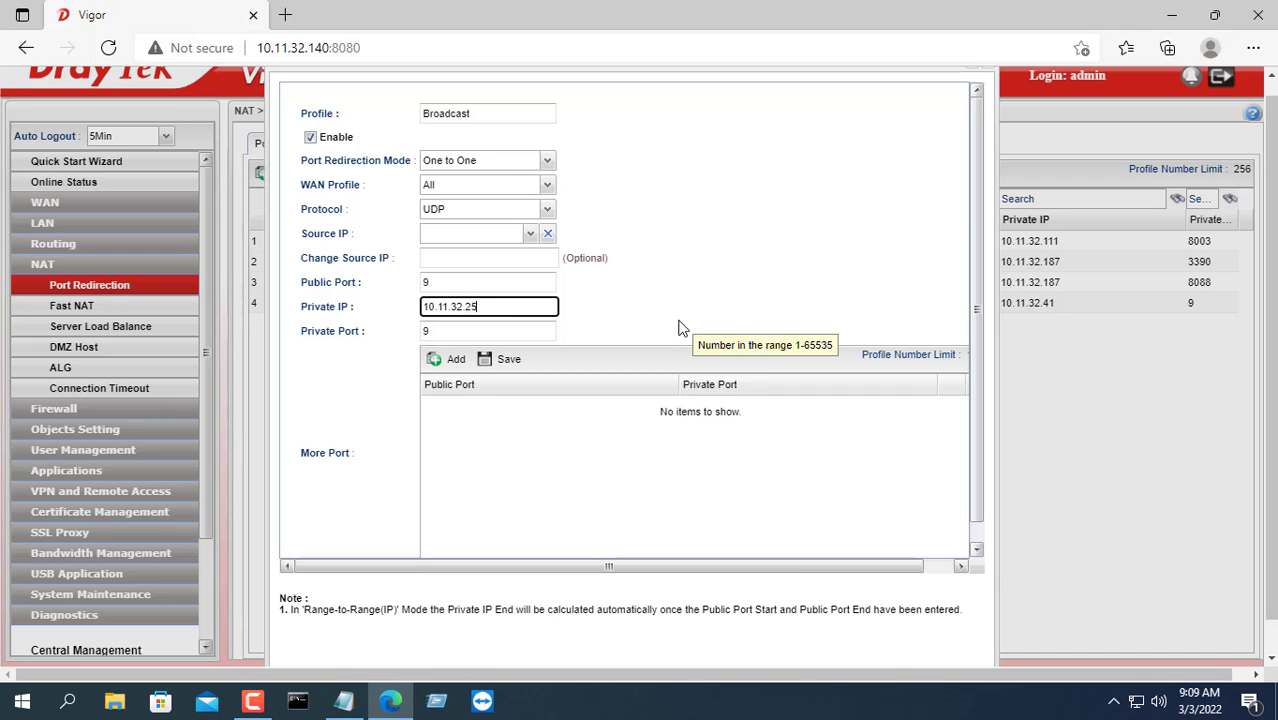
type("5")
scroll(998, 565, "down", 1)
left_click(882, 650)
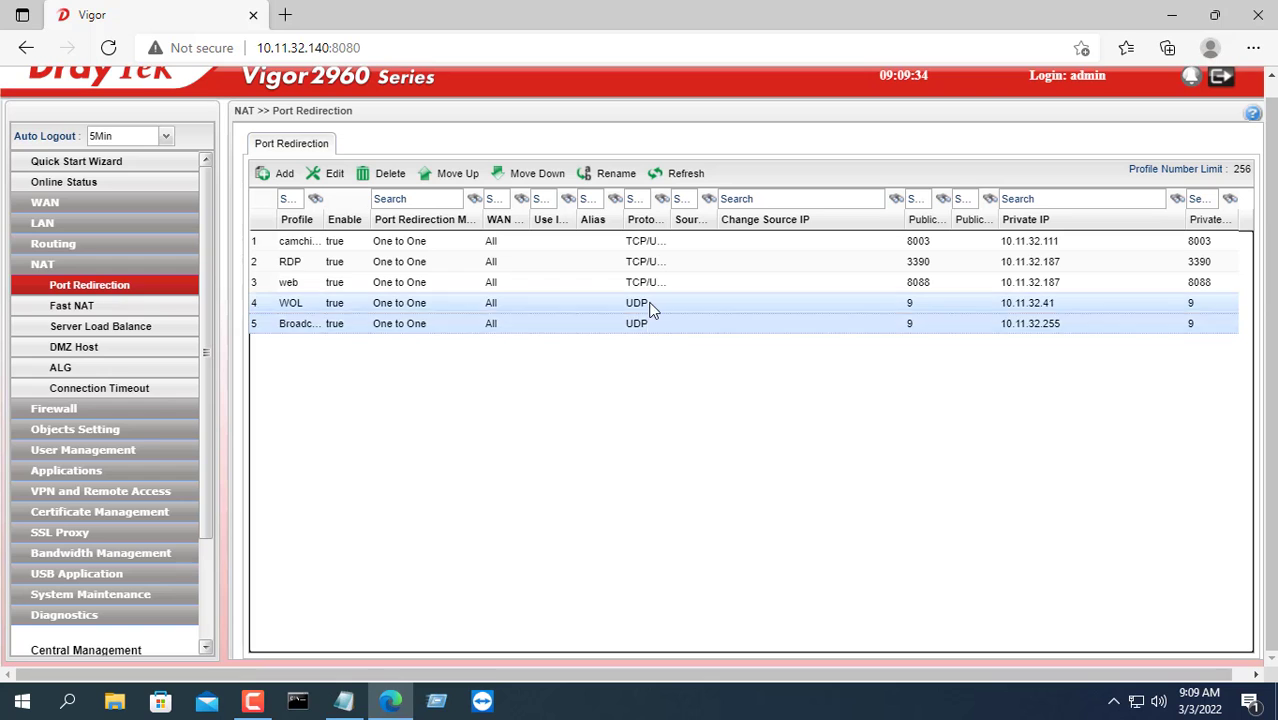
left_click(645, 303)
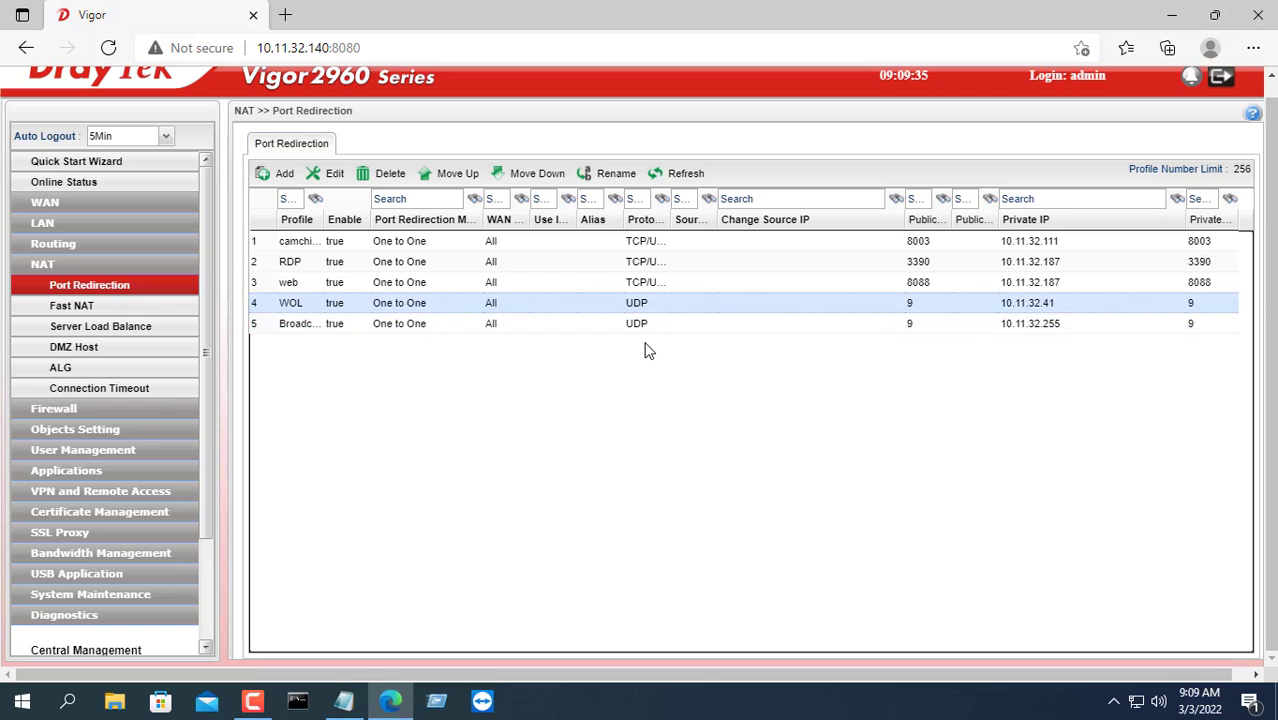
double_click(320, 219)
left_click(322, 326)
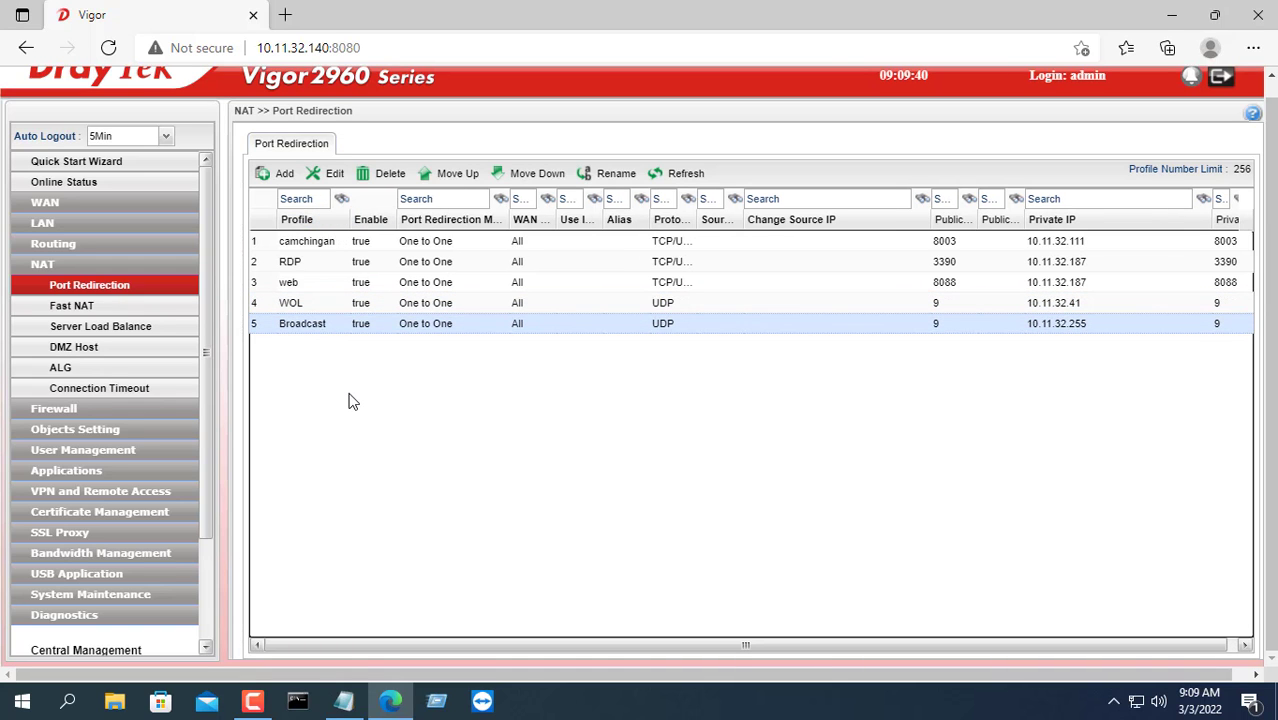
left_click(1172, 15)
left_click(358, 698)
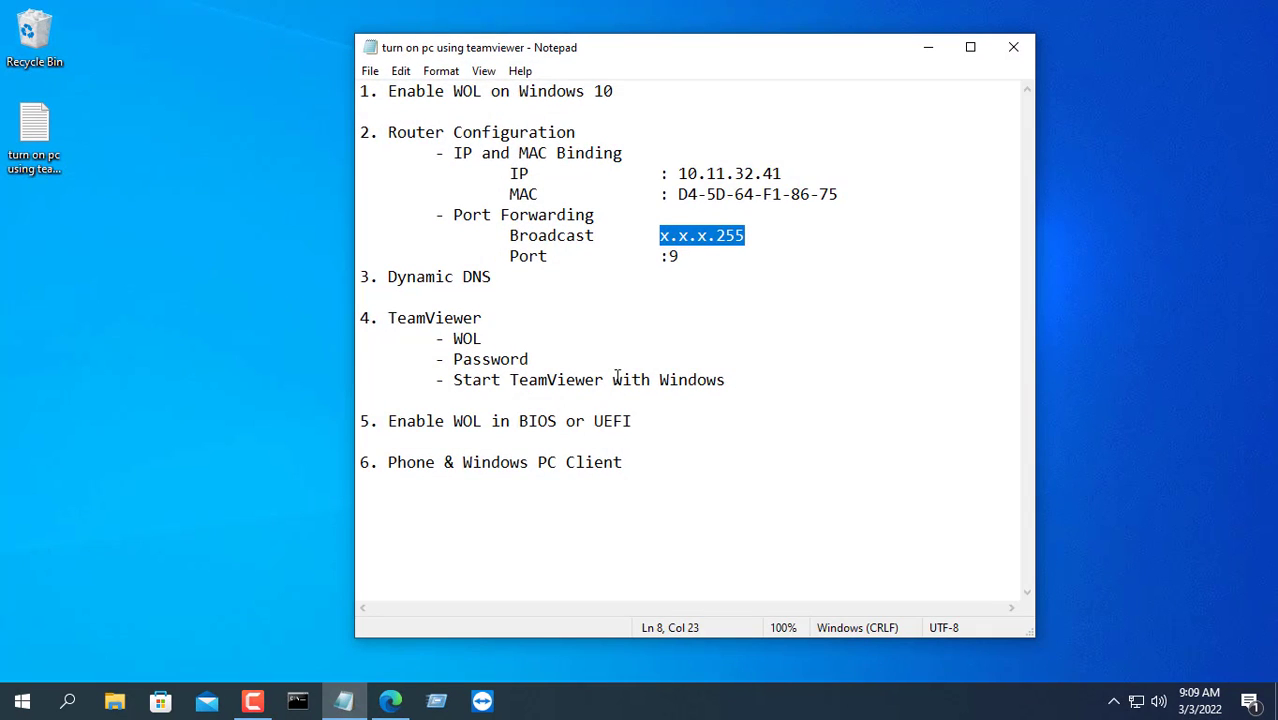
left_click_drag(679, 257, 359, 133)
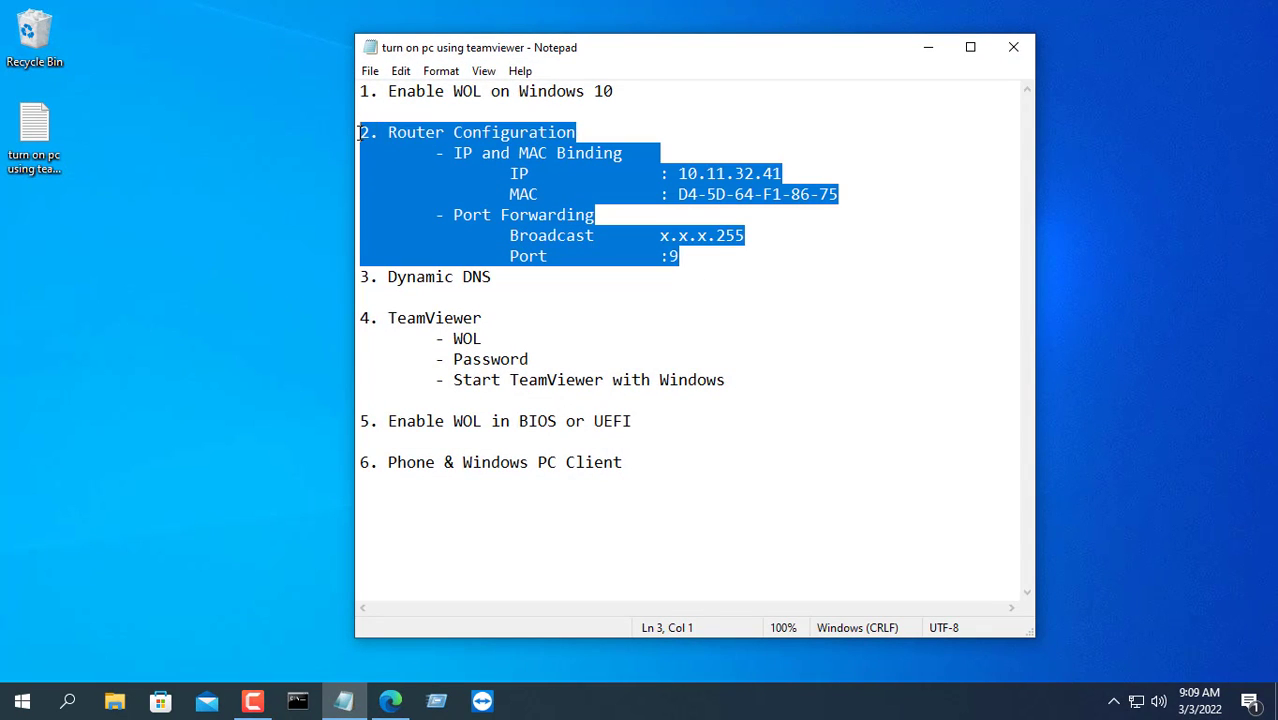
left_click_drag(503, 276, 388, 277)
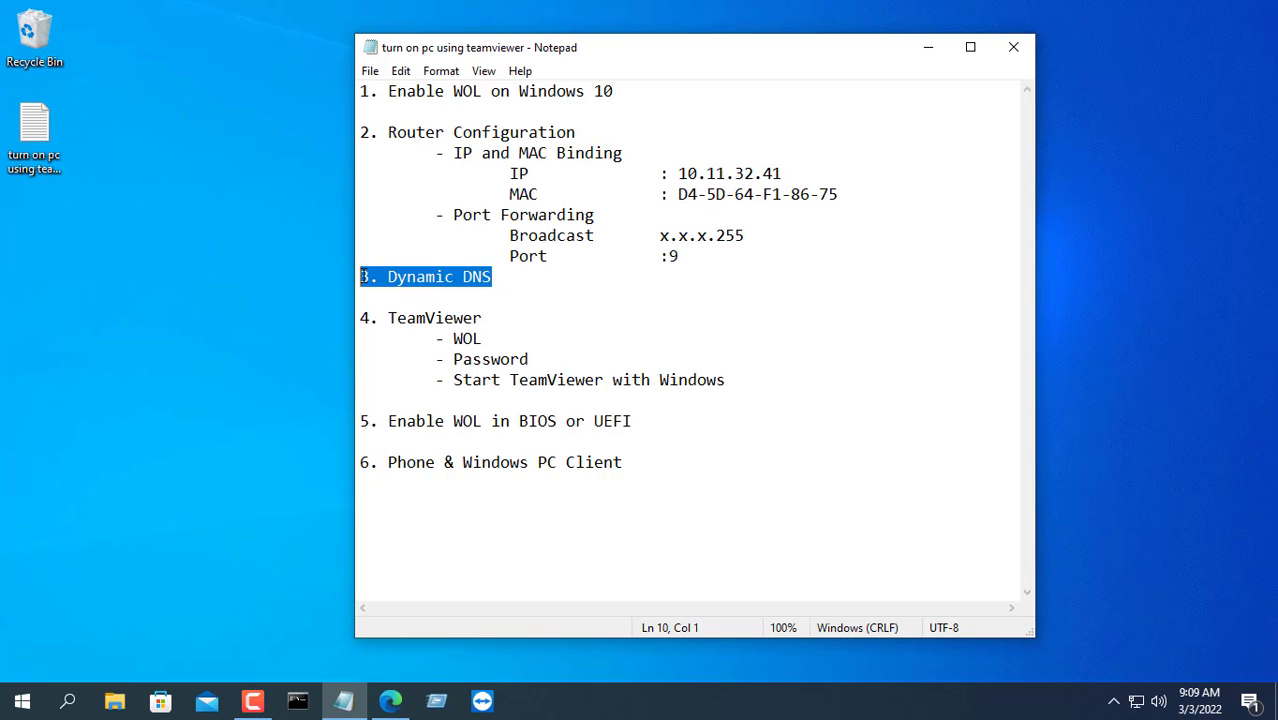
left_click(929, 47)
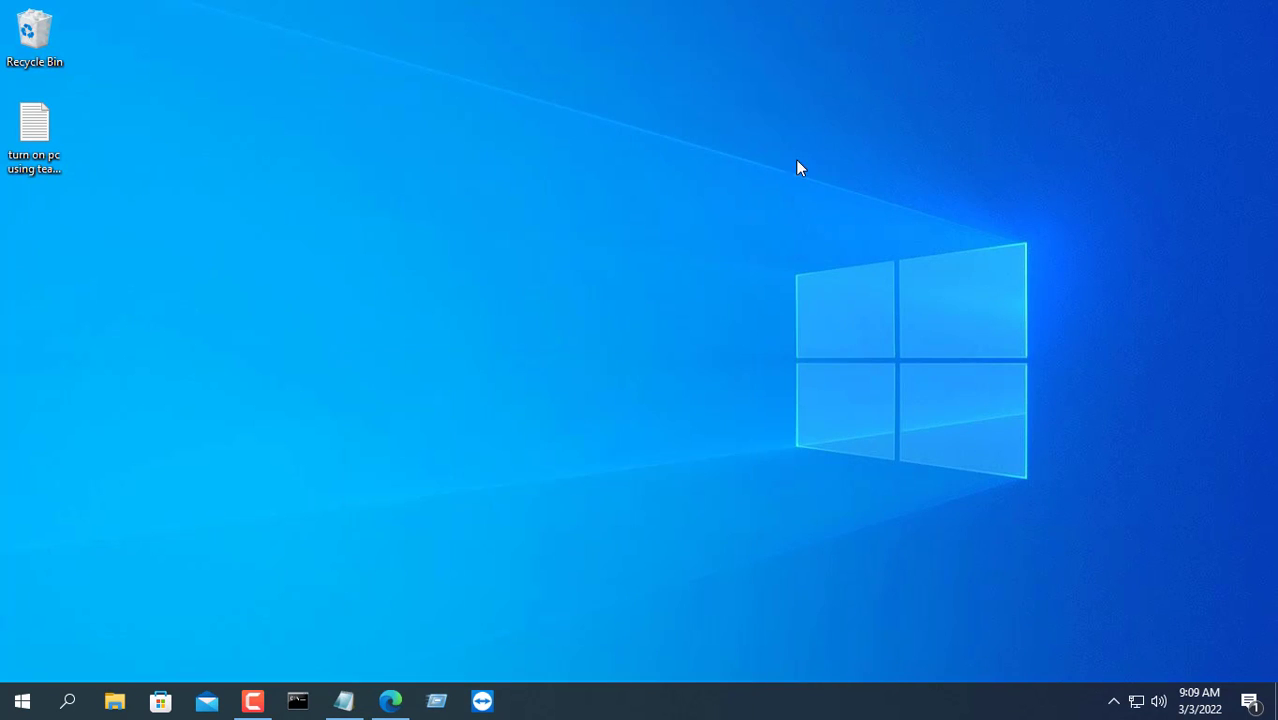
left_click(396, 703)
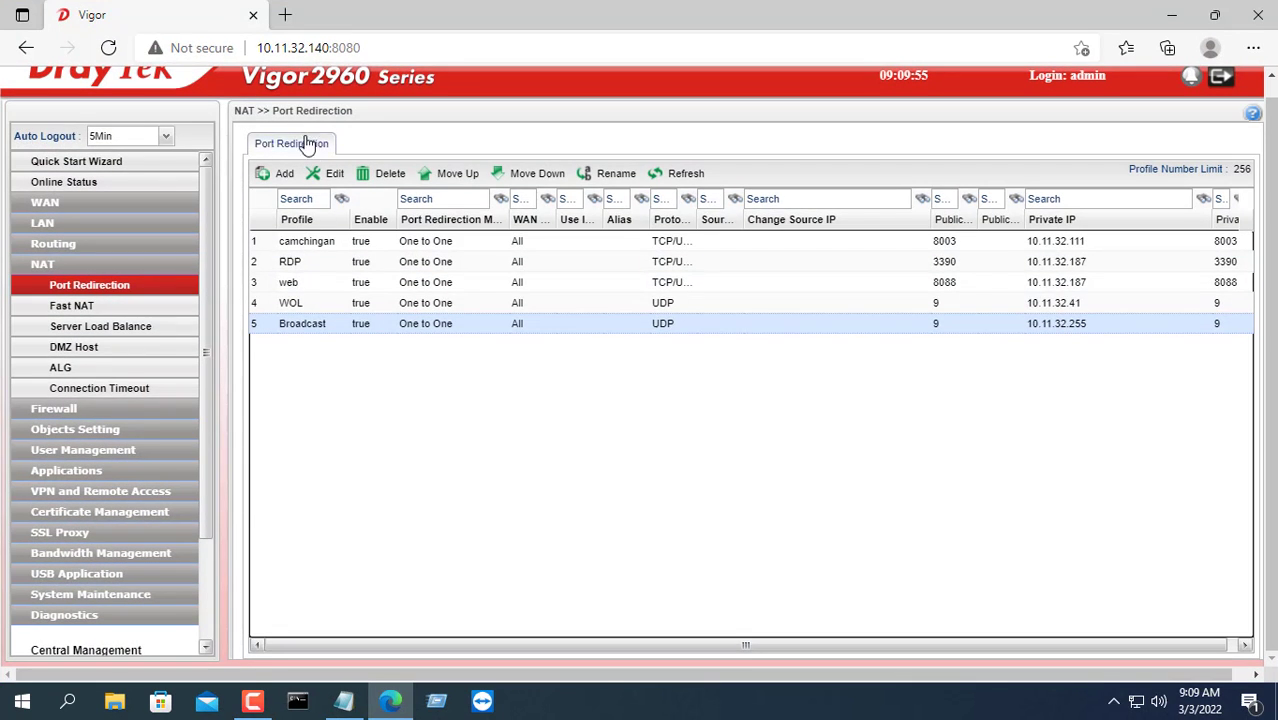
Copy the netvn.freeddns.org domain from Dynu DDNS Services into the setup notes
left_click(286, 18)
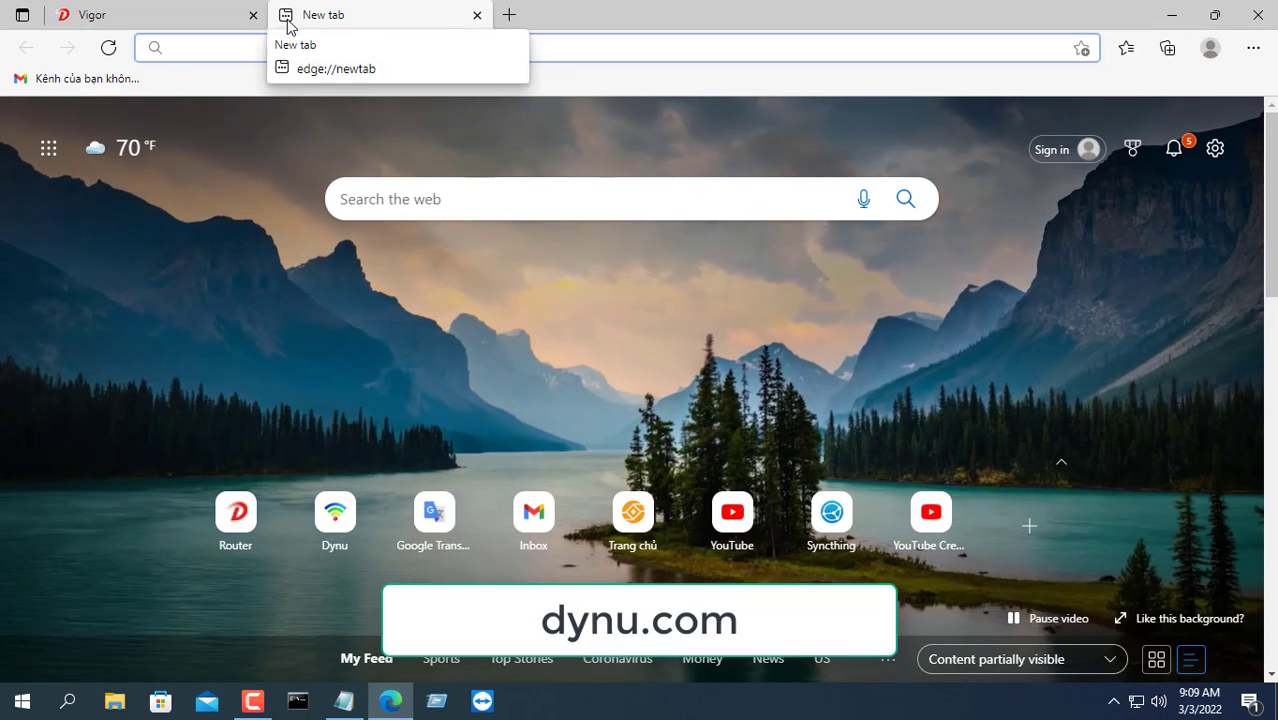
left_click(313, 503)
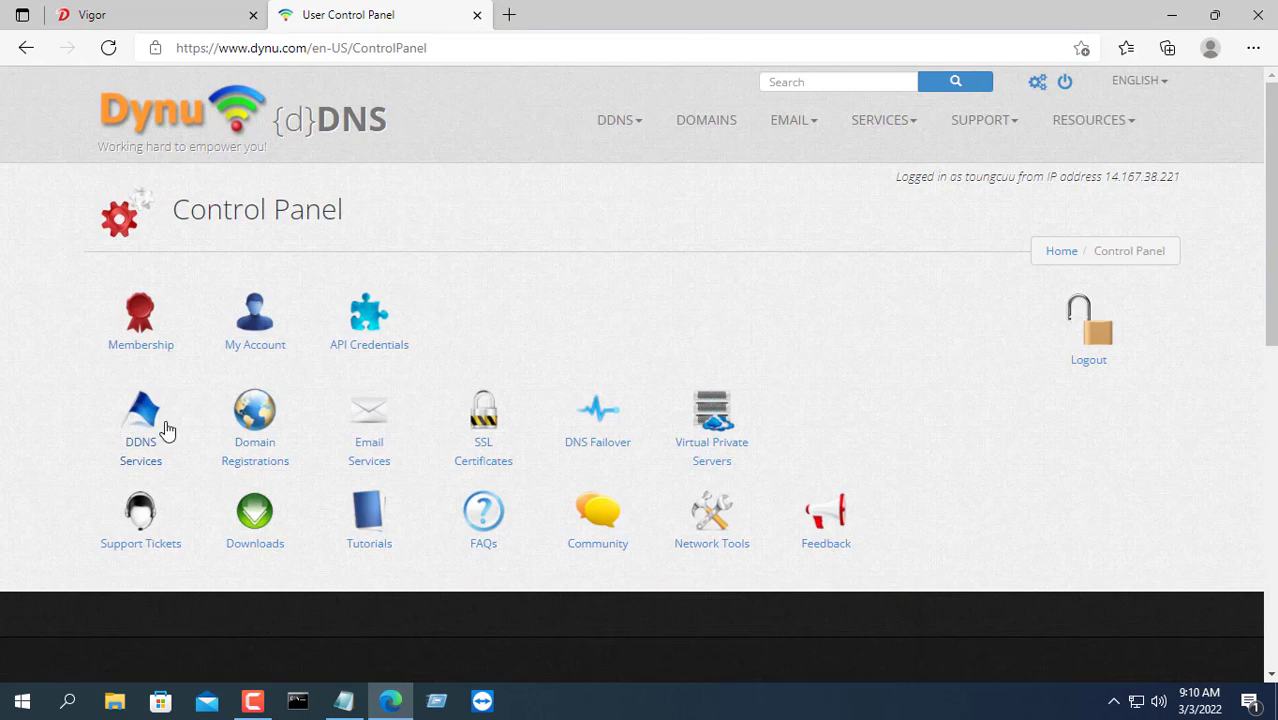
left_click(150, 428)
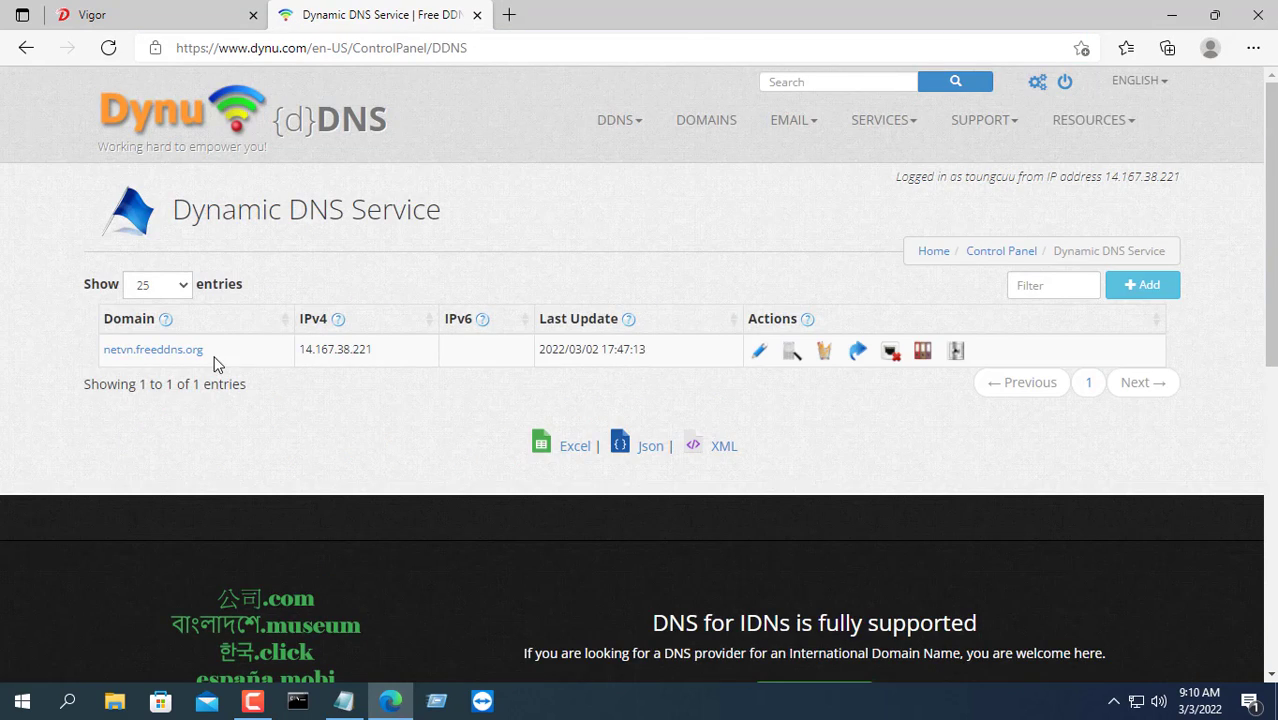
left_click_drag(213, 357, 104, 359)
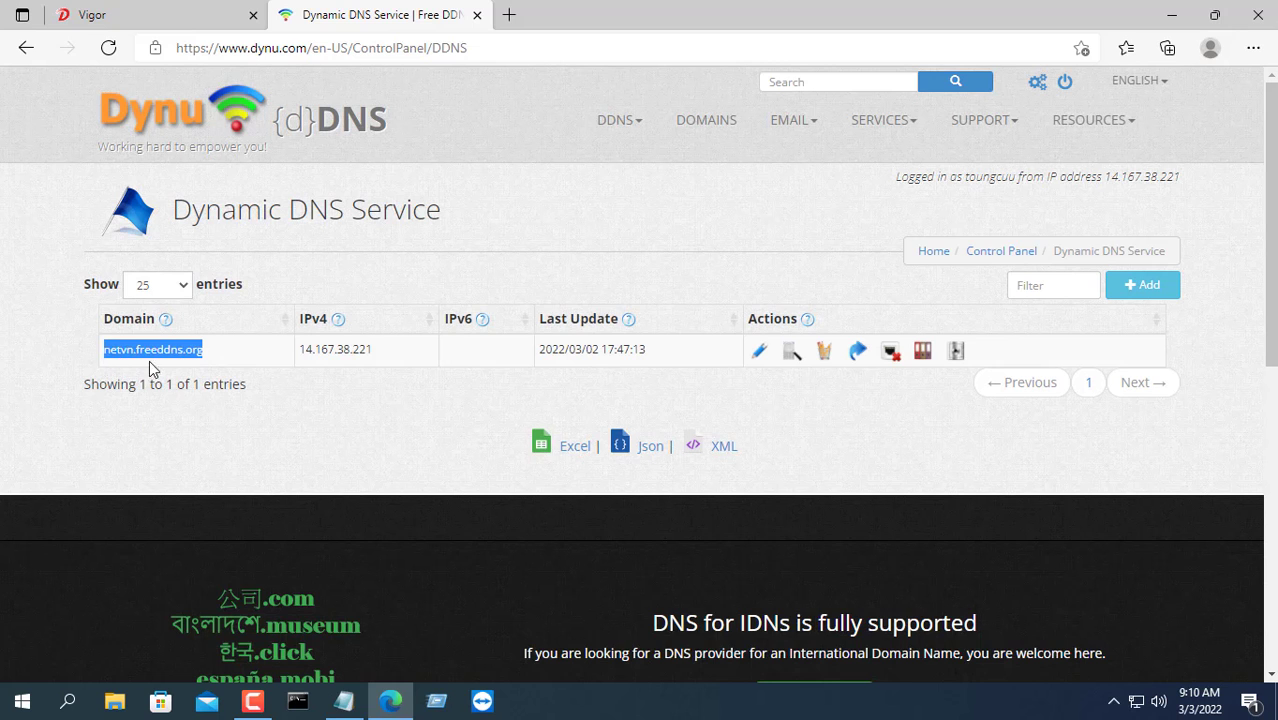
left_click(1172, 15)
left_click(345, 706)
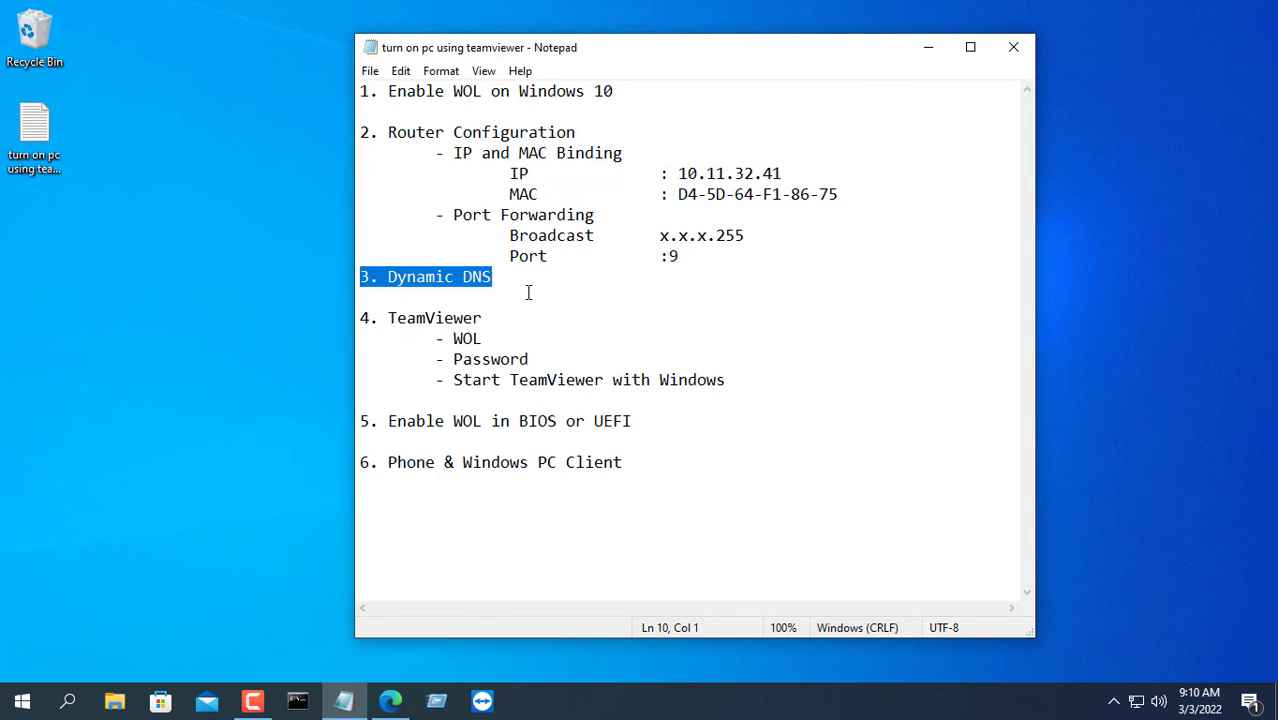
key("ctrl+v")
left_click(920, 48)
Download the Dynu IP Update Client for Windows from the DDNS setup page
left_click(390, 702)
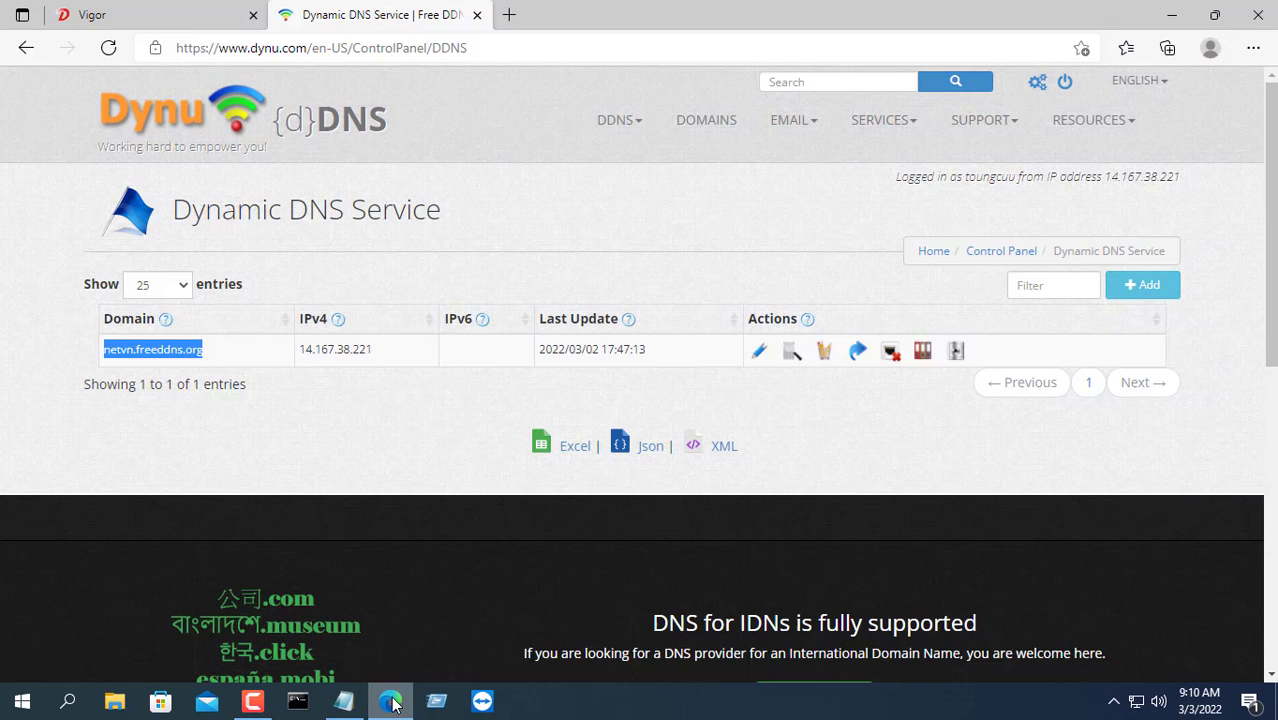
left_click(620, 122)
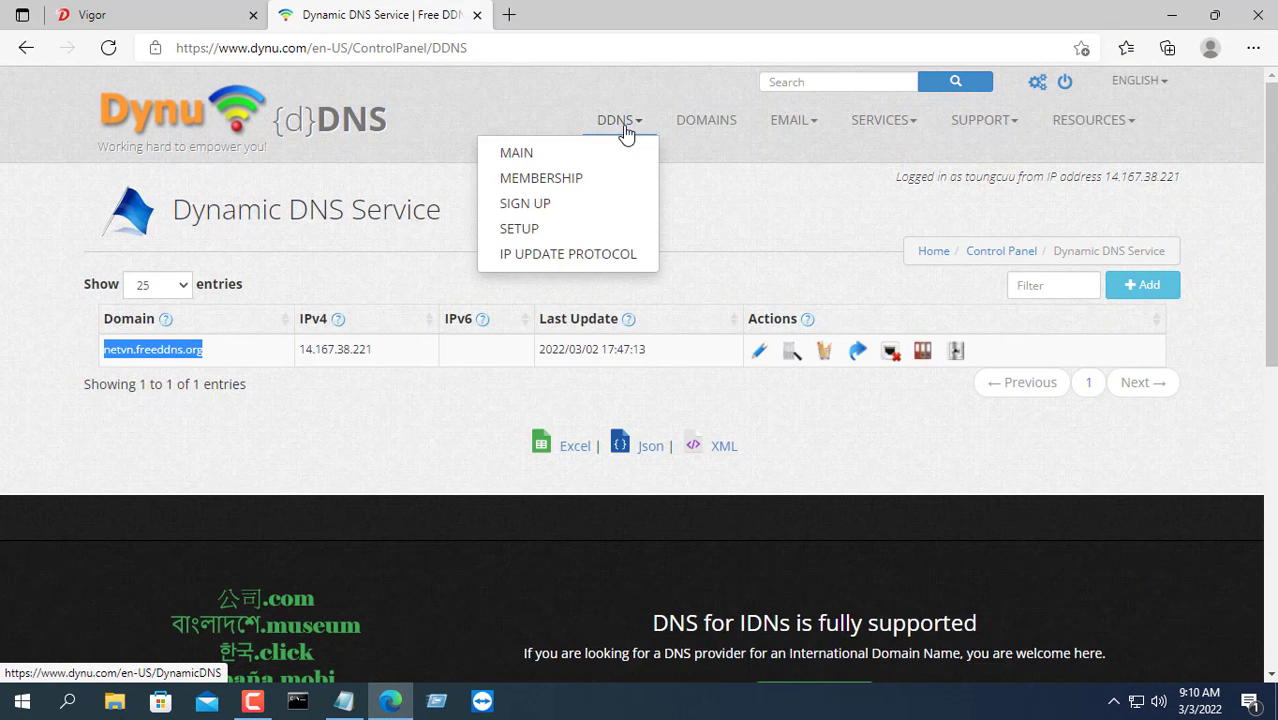
left_click(562, 236)
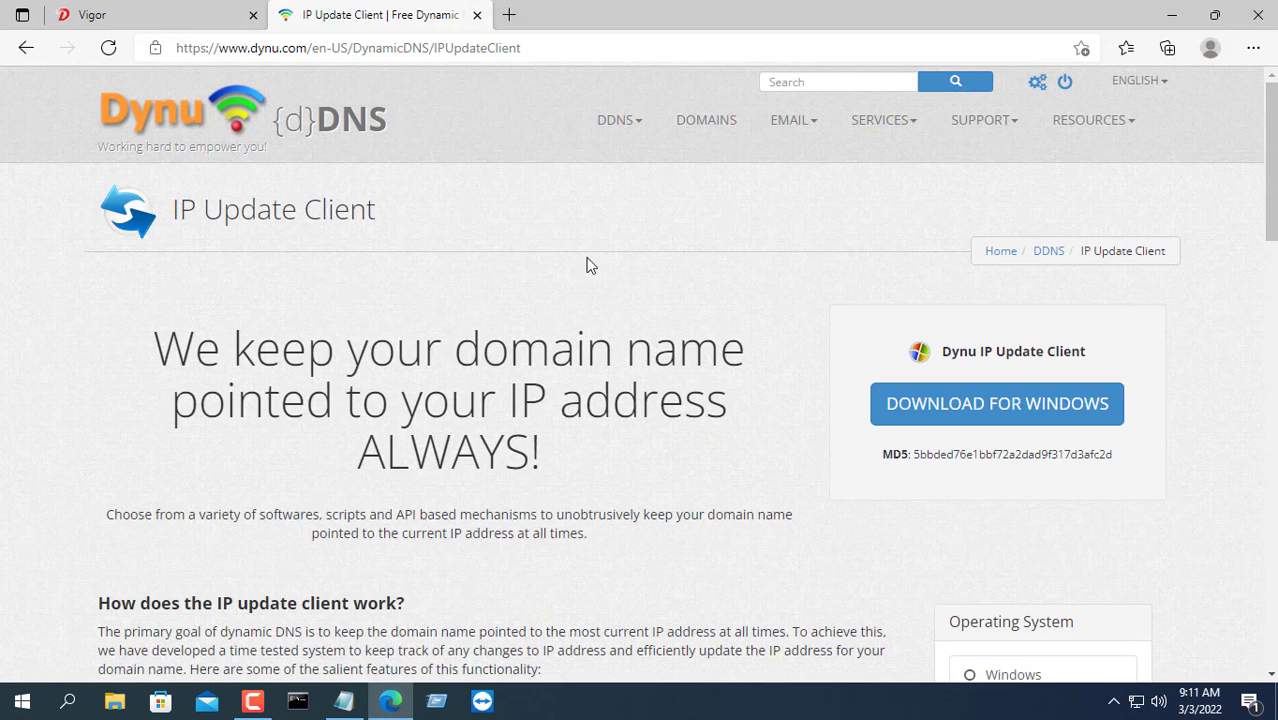
left_click(966, 410)
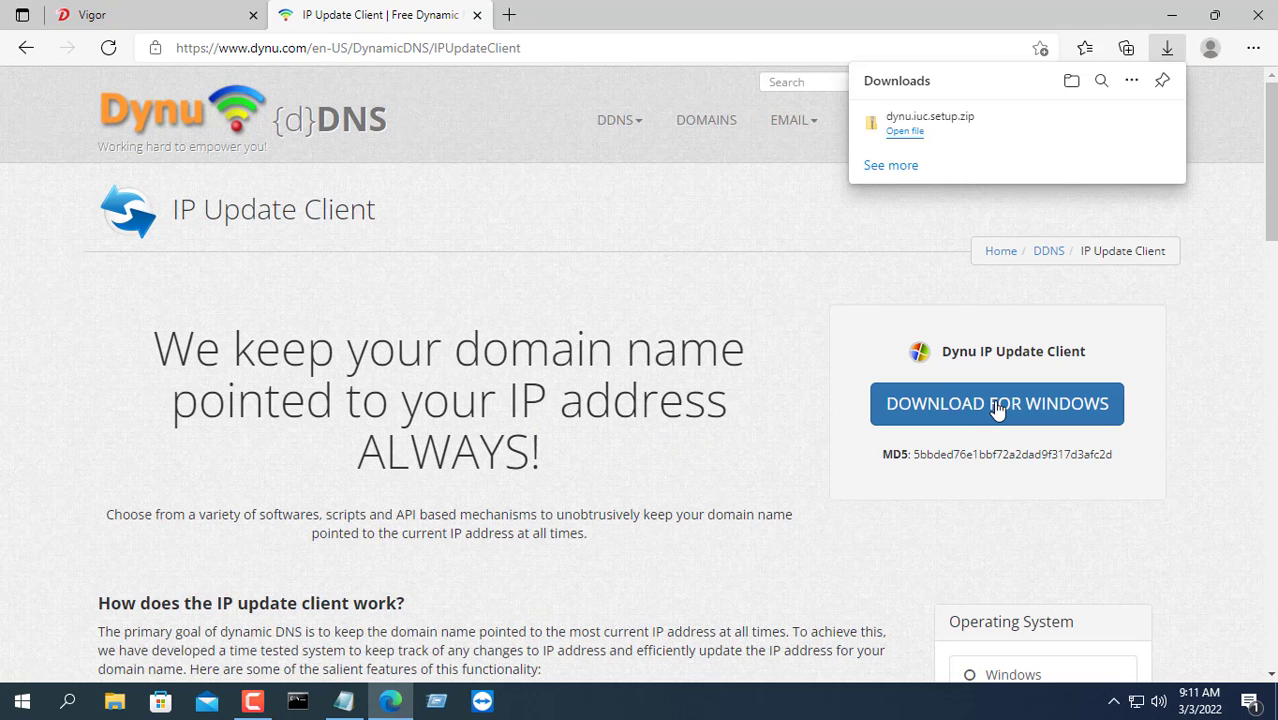
Extract dynu.iuc.setup in Downloads and launch the Dynu.IUC.Setup.5.4 installer
mouse_move(960, 123)
left_click(1104, 124)
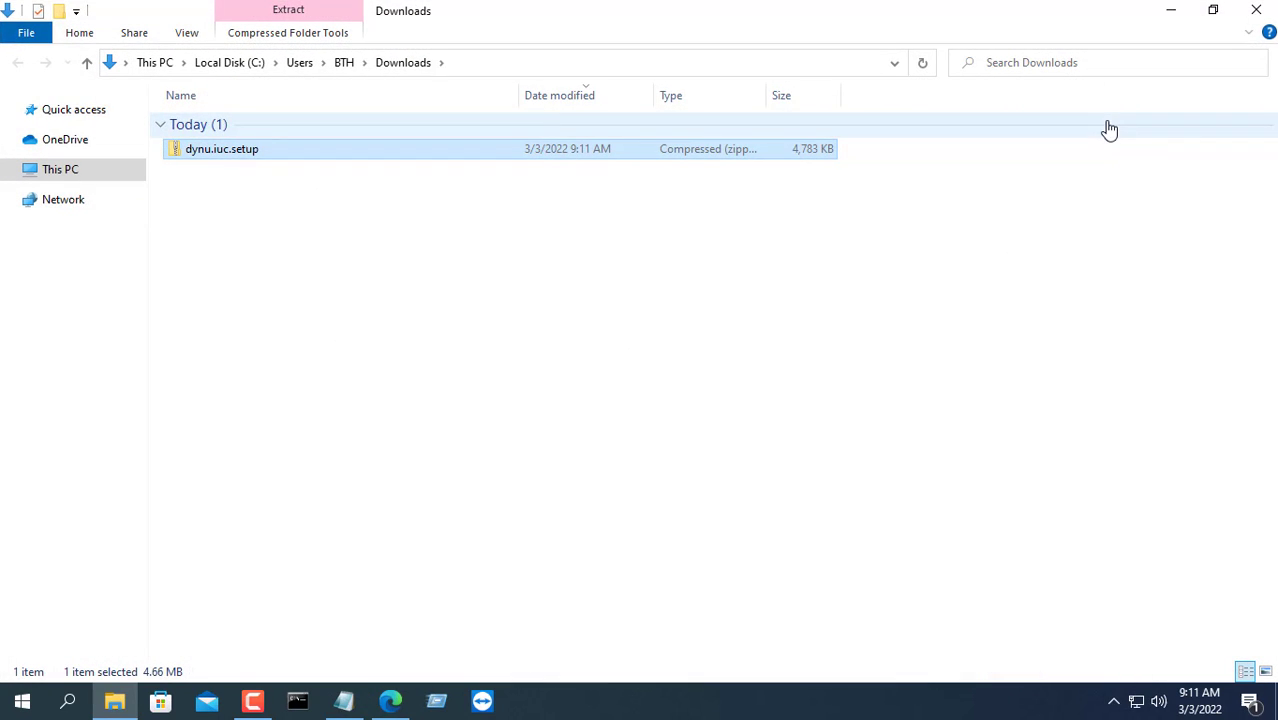
right_click(355, 150)
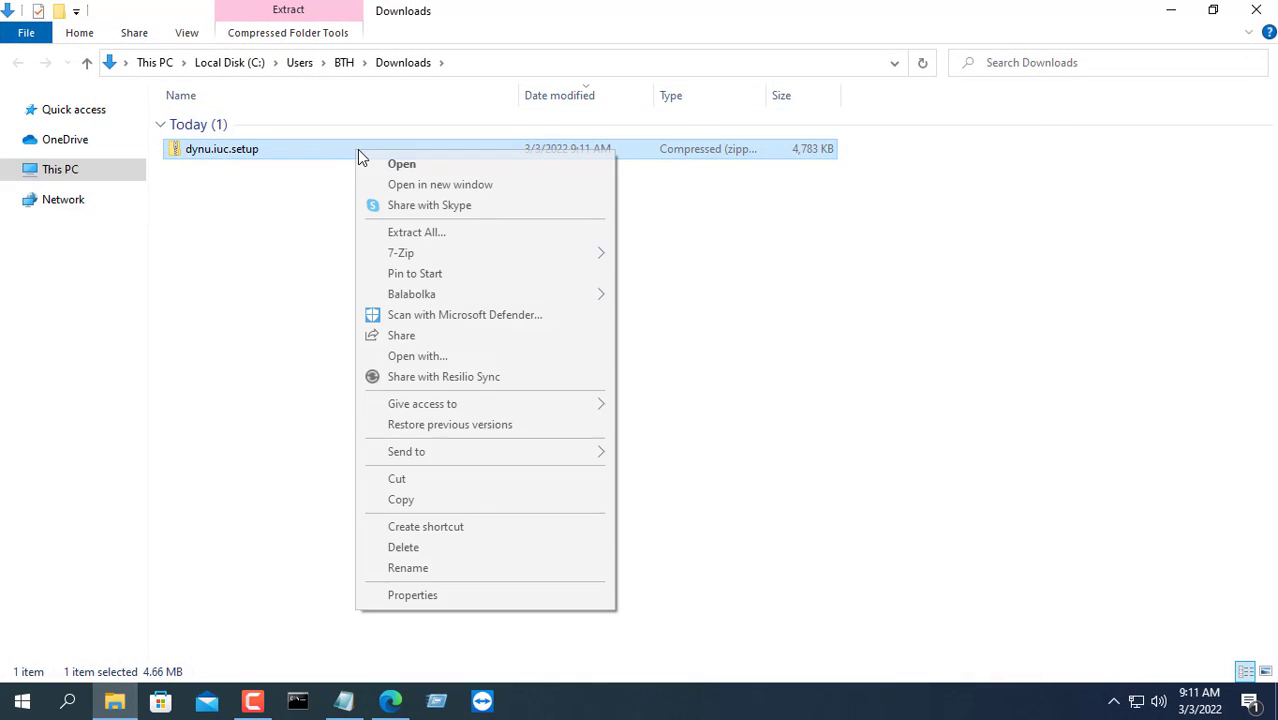
left_click(403, 232)
left_click(805, 531)
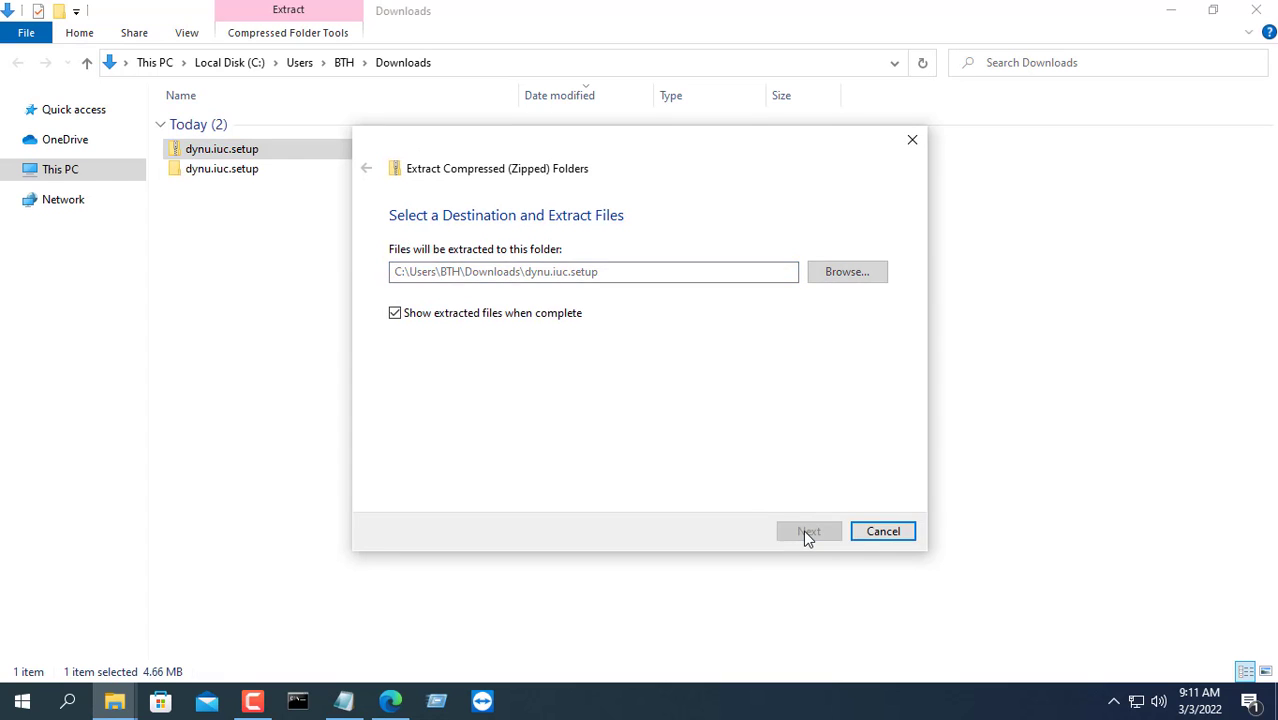
double_click(277, 130)
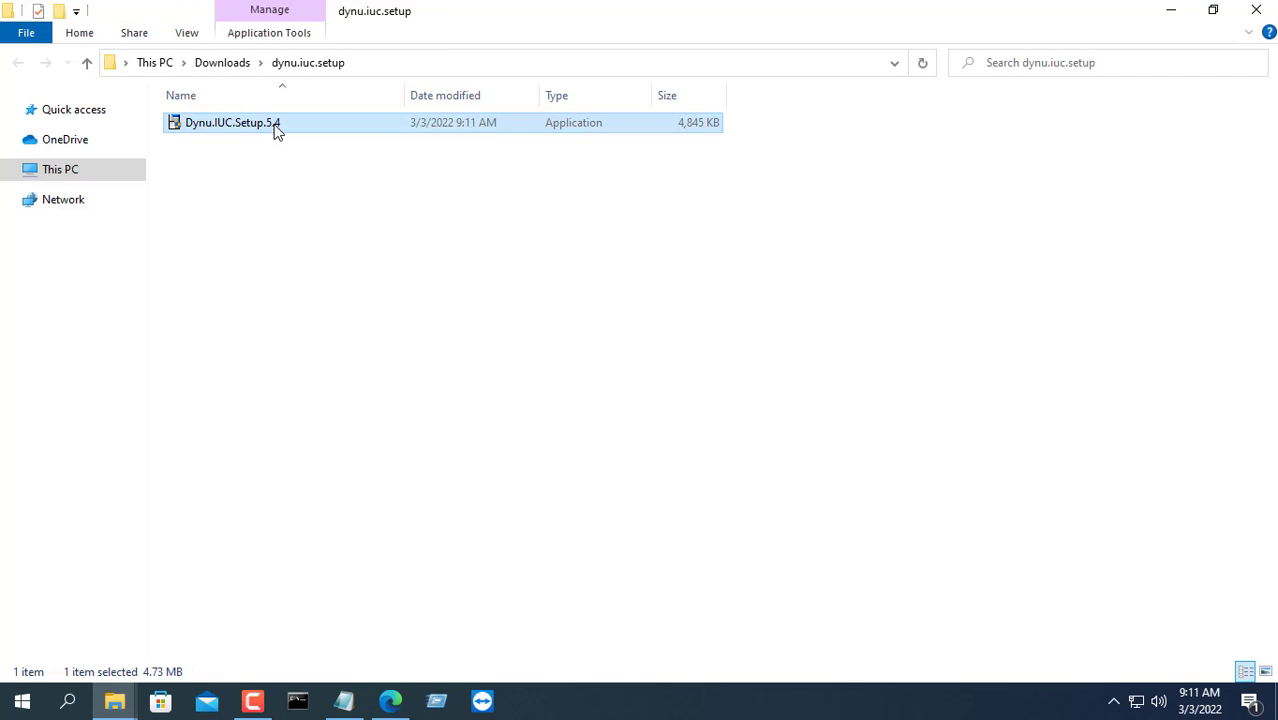
Run the Dynu IP Update Client installer through to completion
left_click(1256, 10)
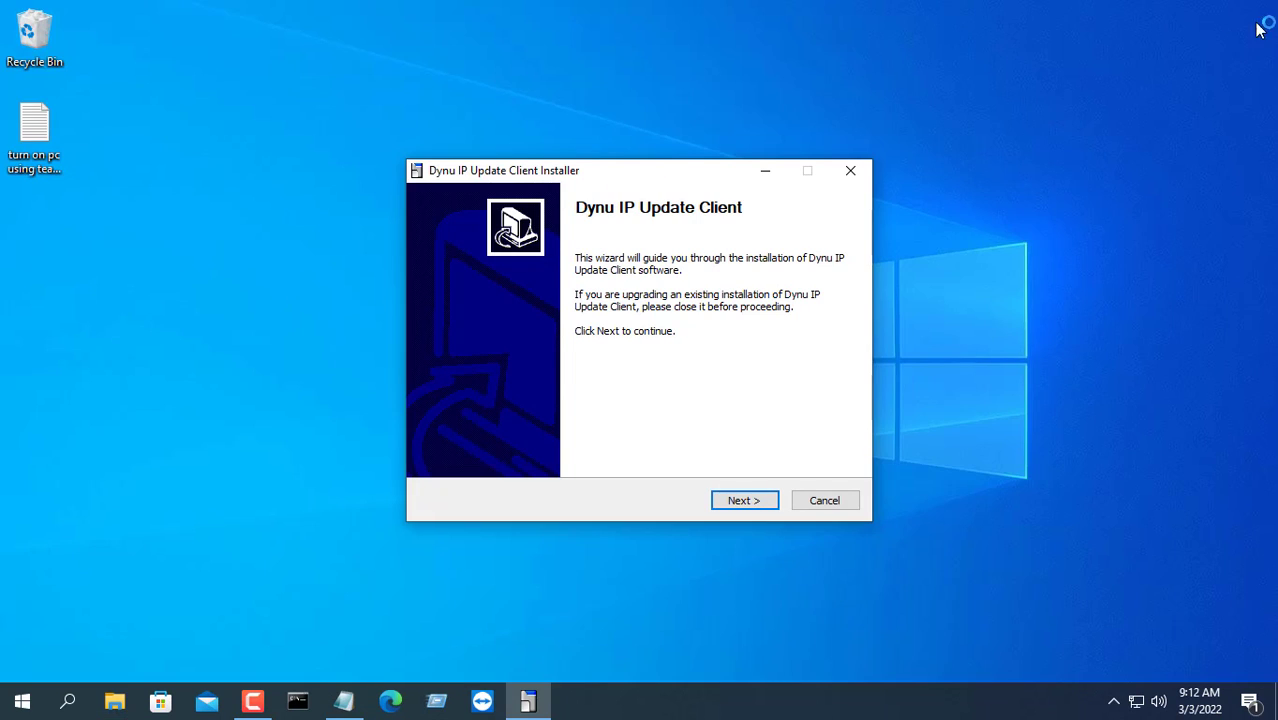
left_click(776, 499)
left_click(728, 500)
type("t")
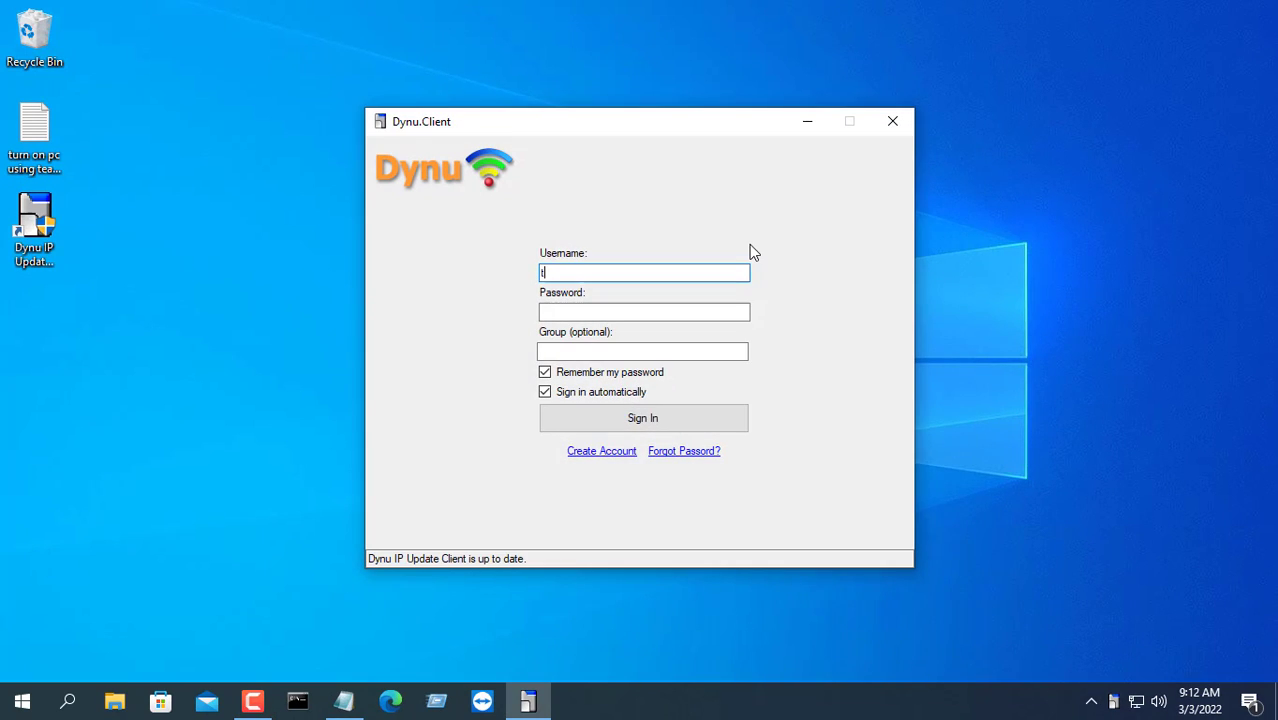
type("oungcuu")
key("Tab")
type("••••••••••••")
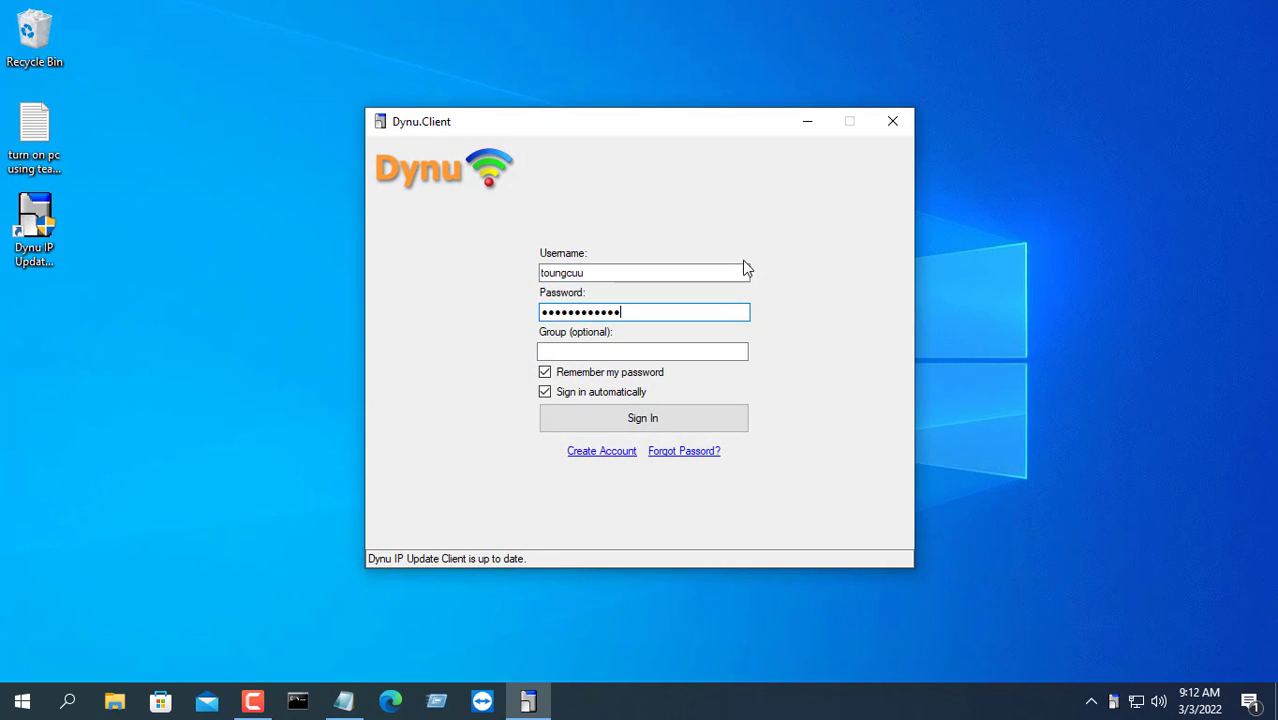
left_click(640, 420)
left_click_drag(491, 324, 689, 326)
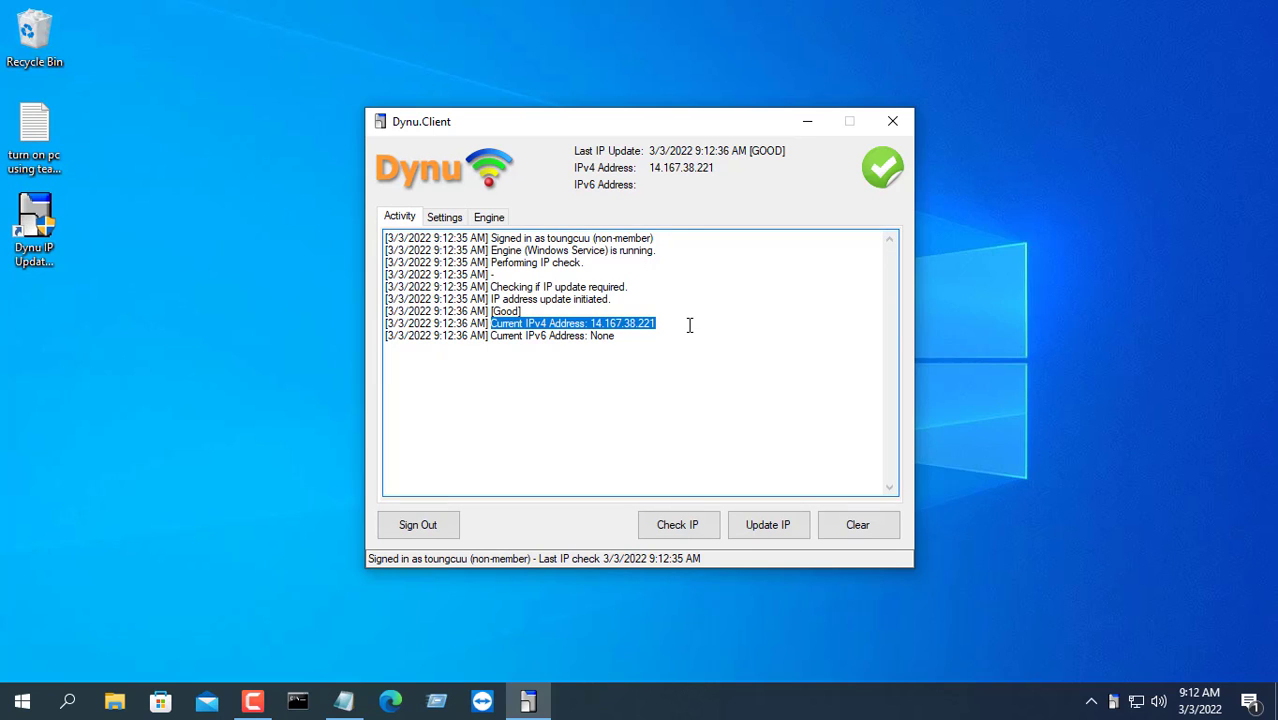
left_click(893, 124)
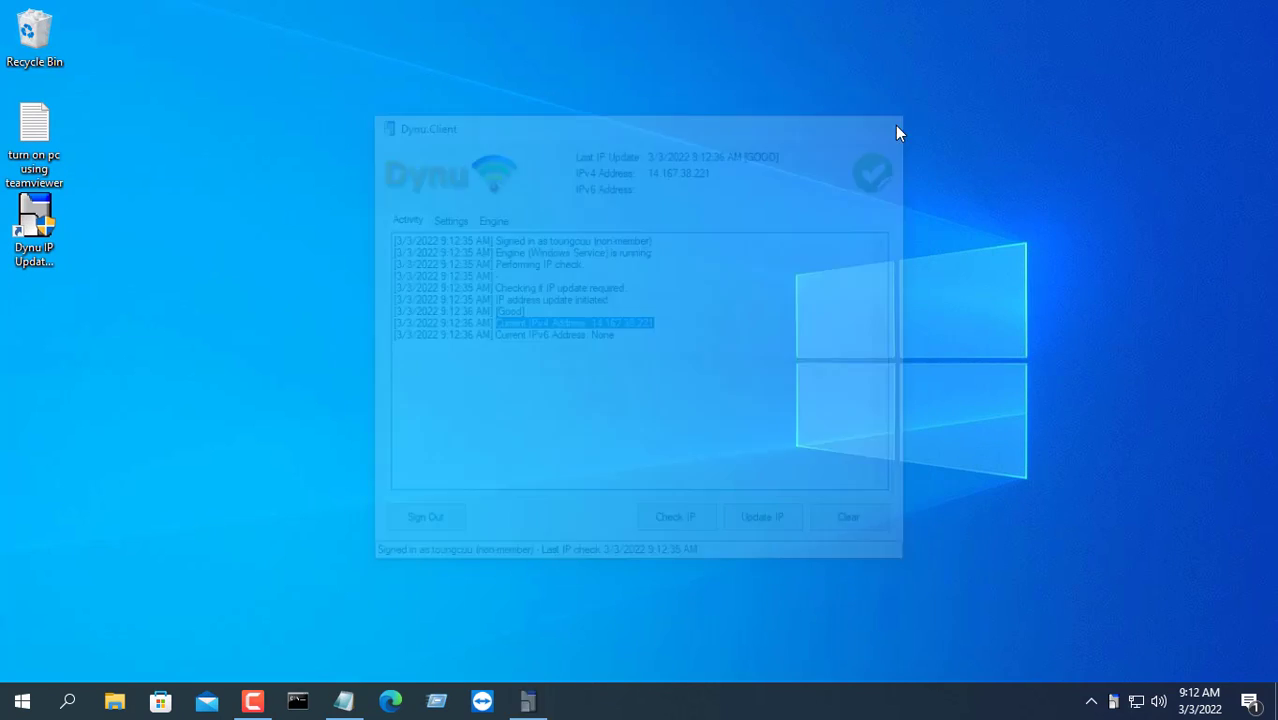
Highlight checklist step 4, TeamViewer, in Notepad and minimize the notes
left_click(345, 701)
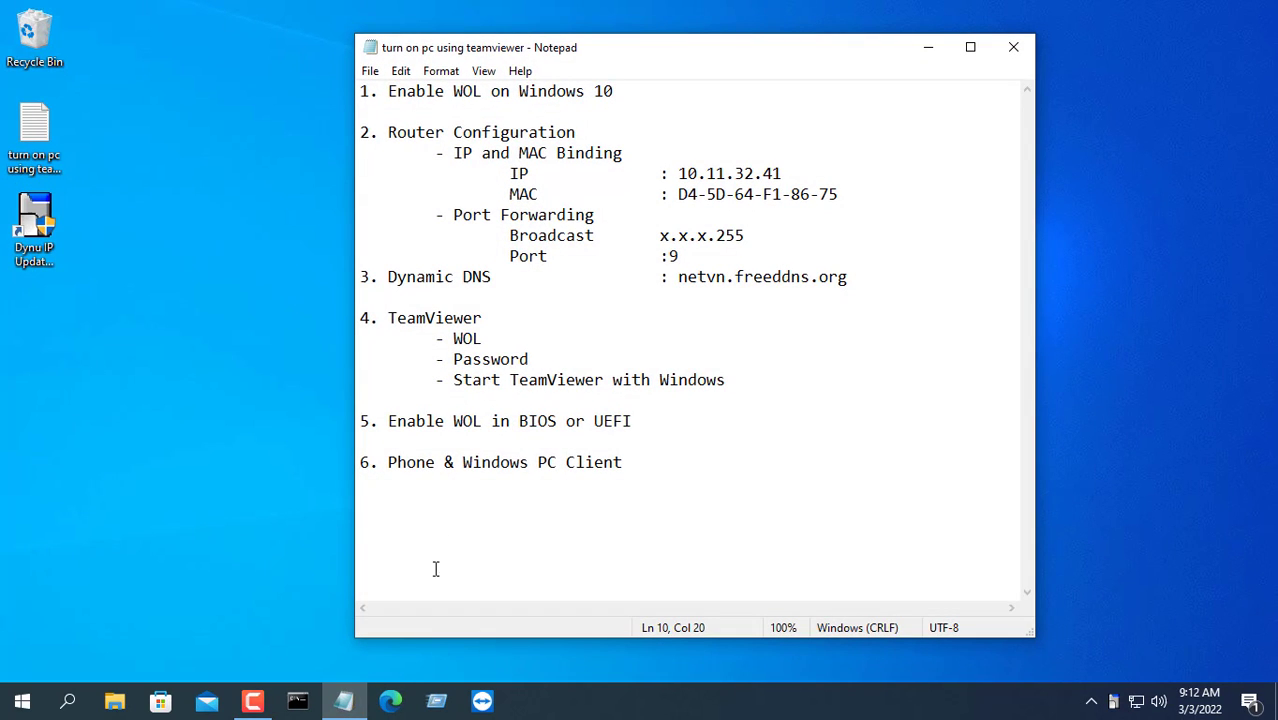
left_click_drag(520, 322, 364, 318)
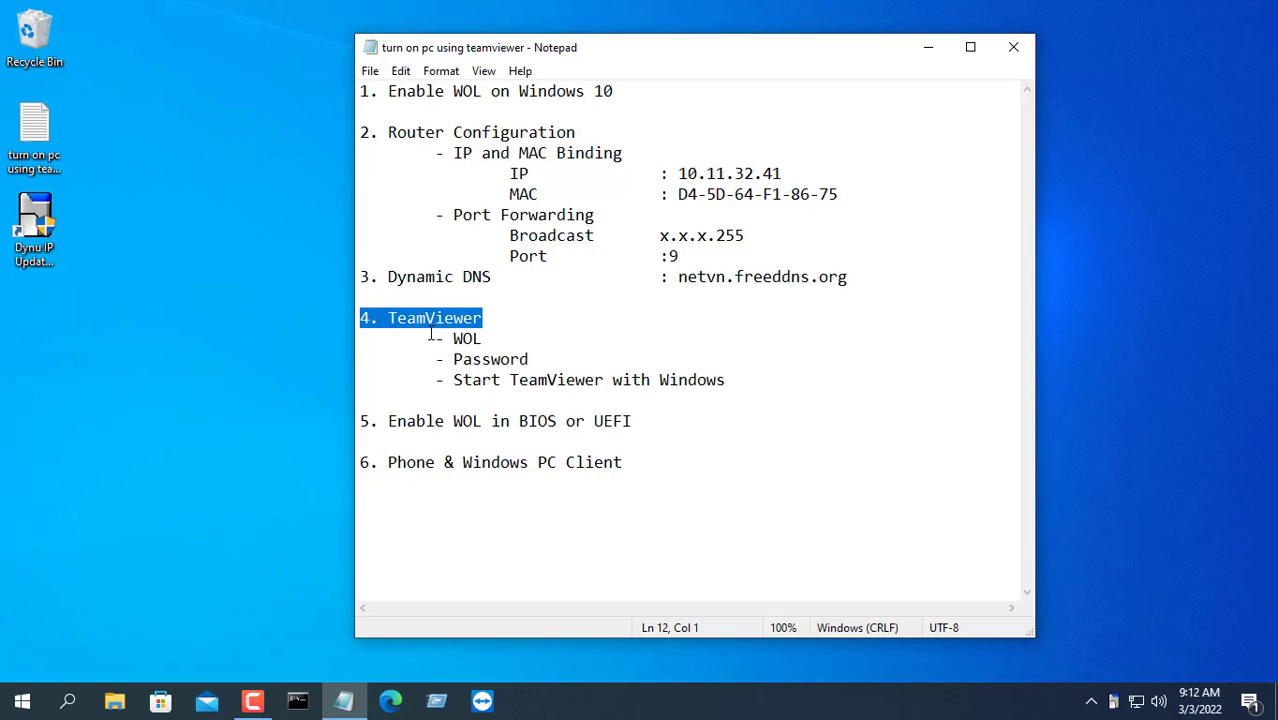
left_click(915, 50)
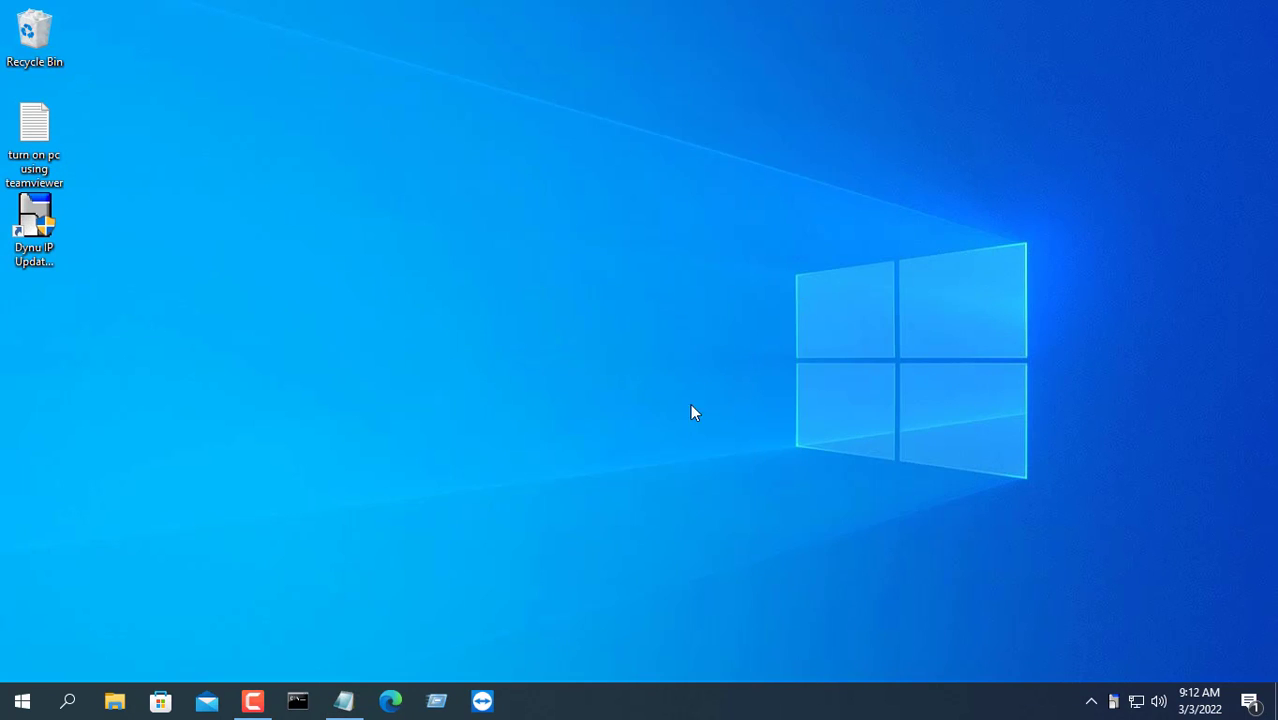
Sign in to the TeamViewer account with its password, then highlight the checklist's WOL item
left_click(482, 700)
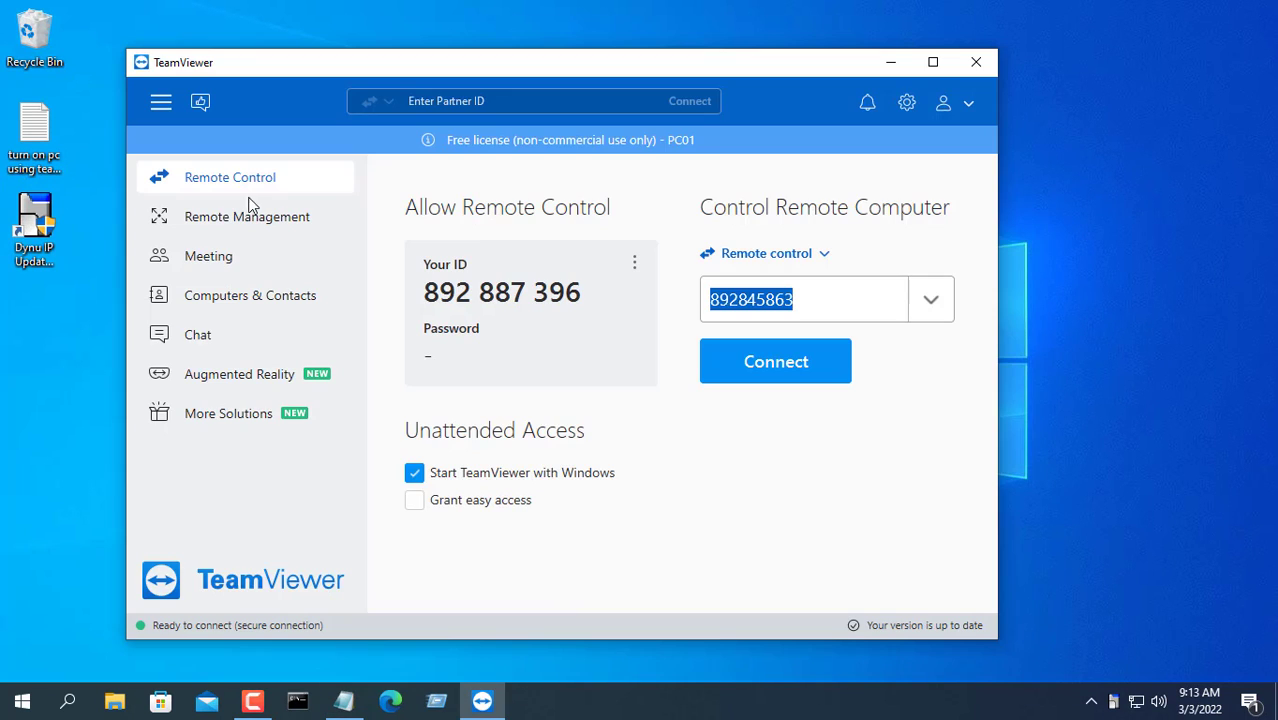
left_click(950, 103)
left_click(975, 140)
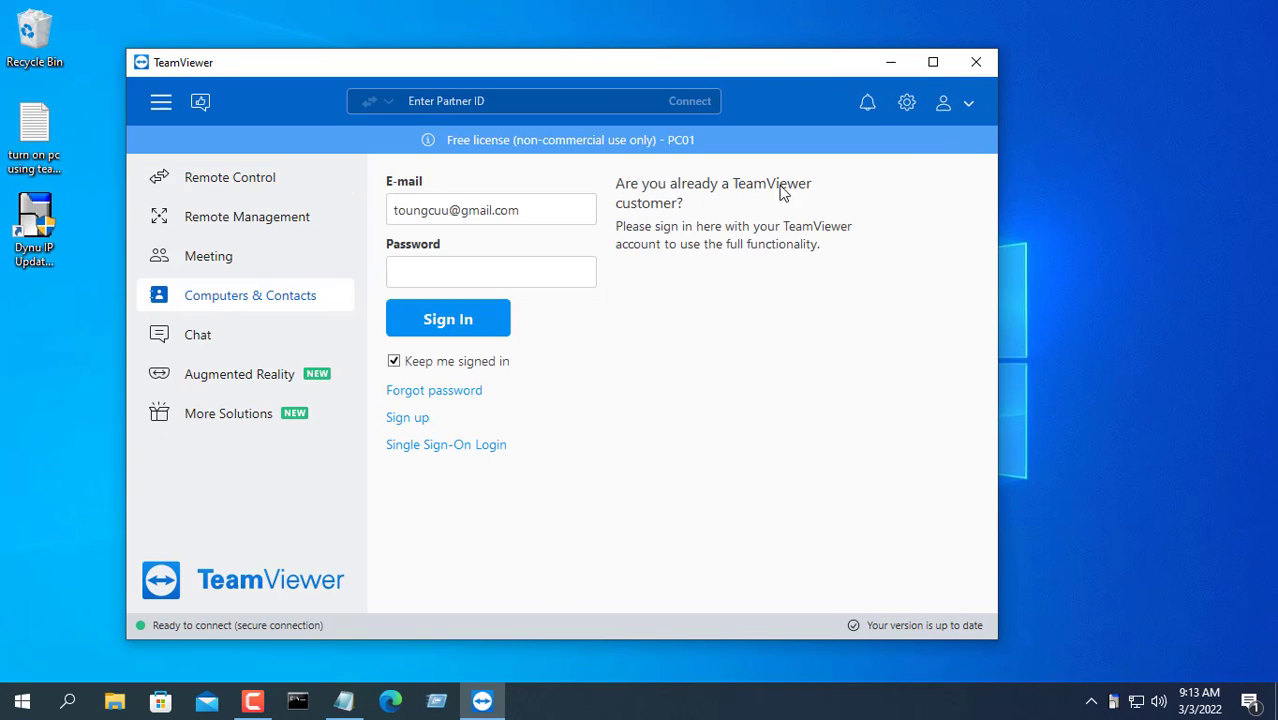
left_click(553, 276)
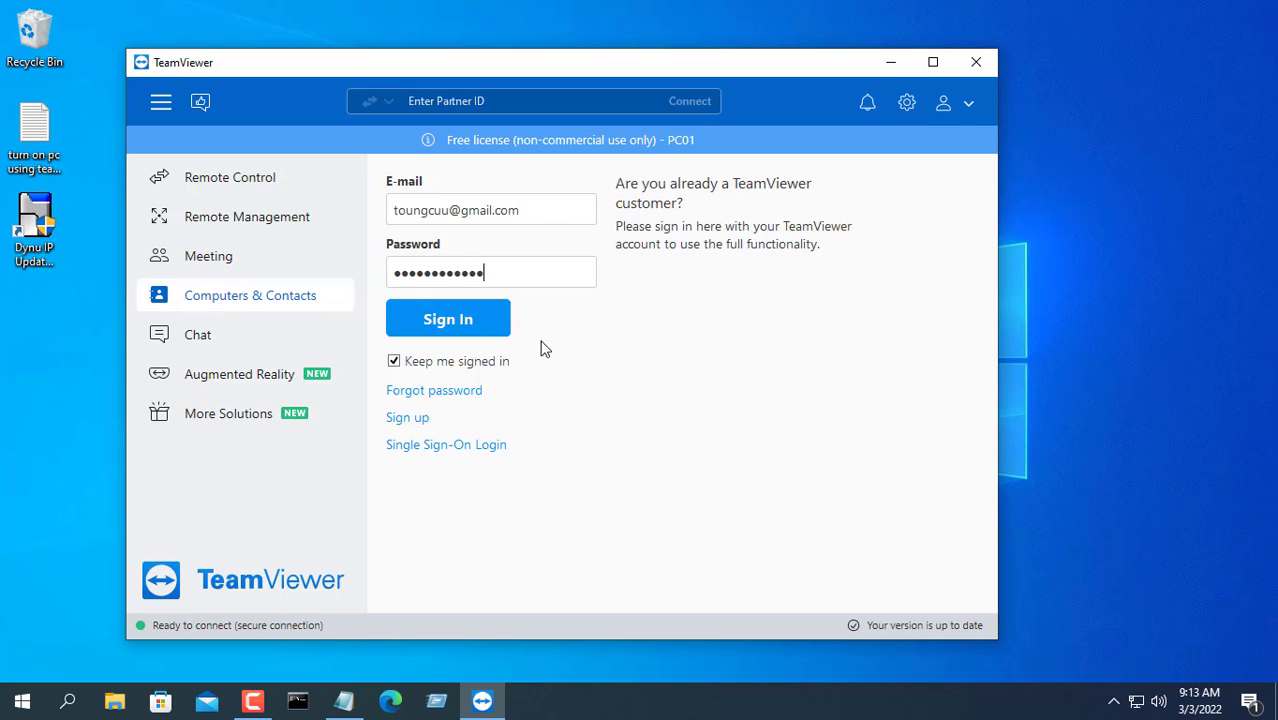
left_click(465, 322)
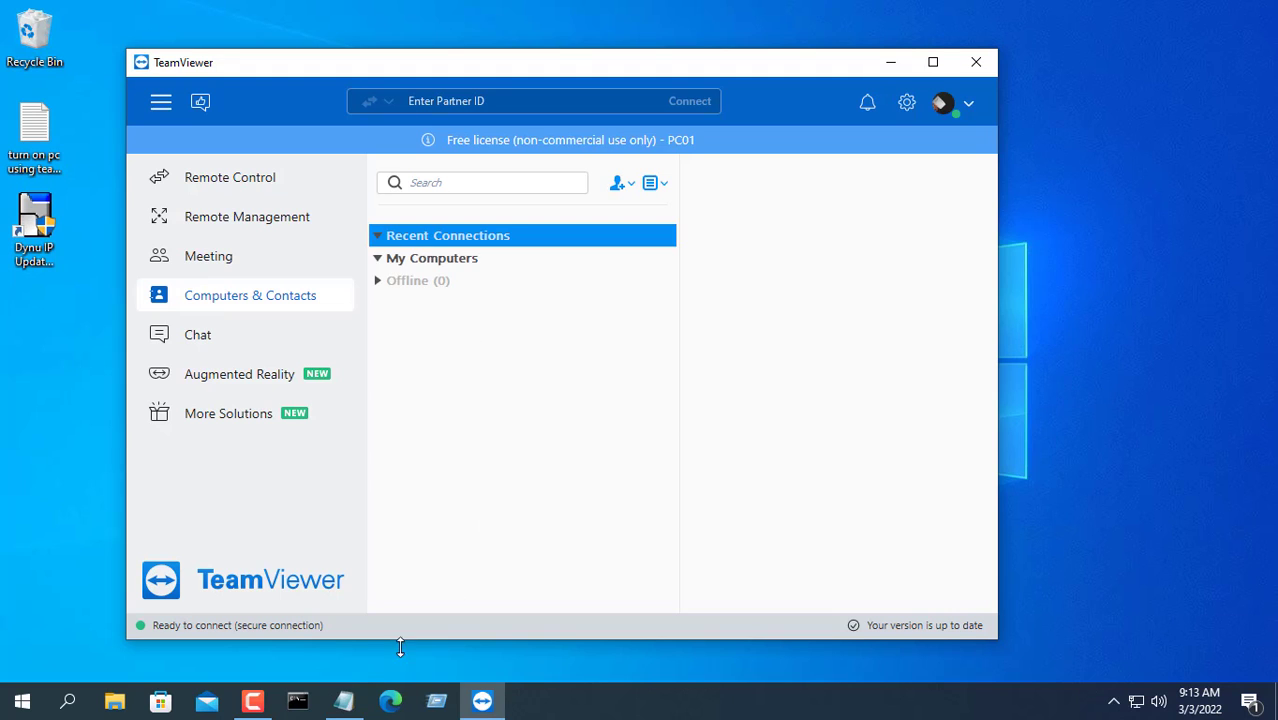
left_click(343, 701)
left_click_drag(436, 339, 494, 340)
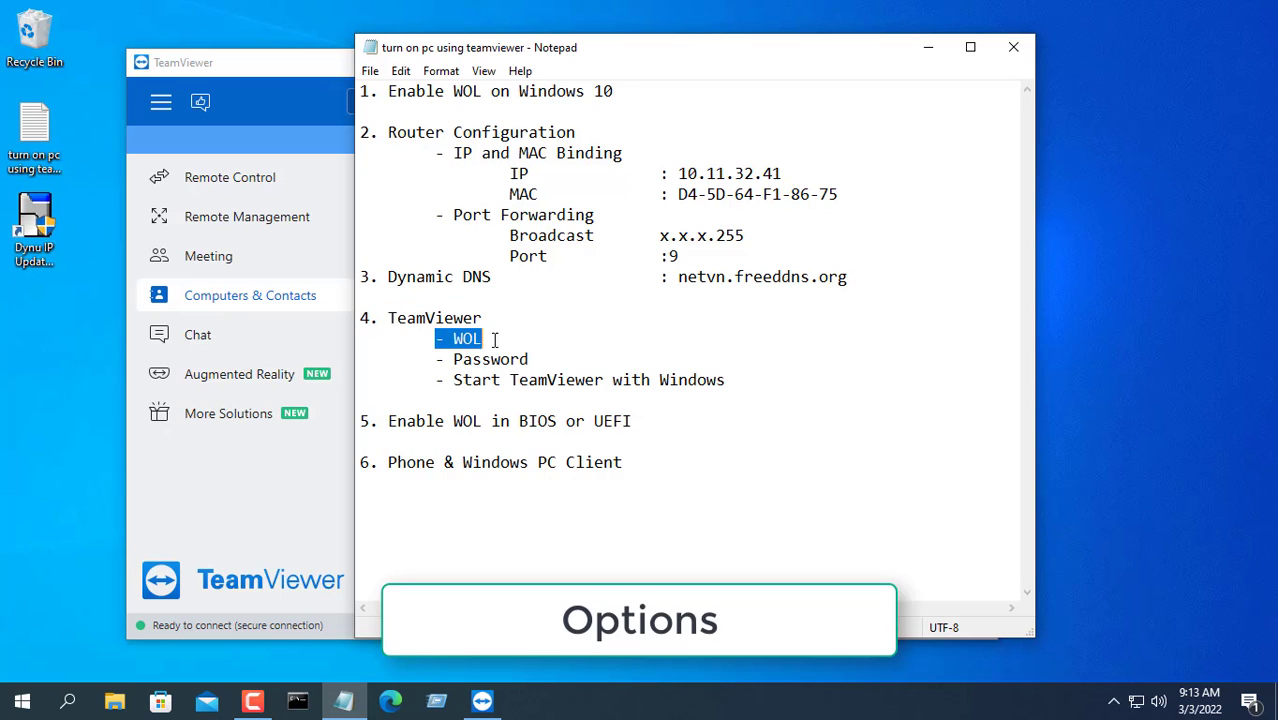
Assign this computer to the TeamViewer account from the Wake-on-LAN options and reopen Wake-on-LAN configuration
left_click(928, 47)
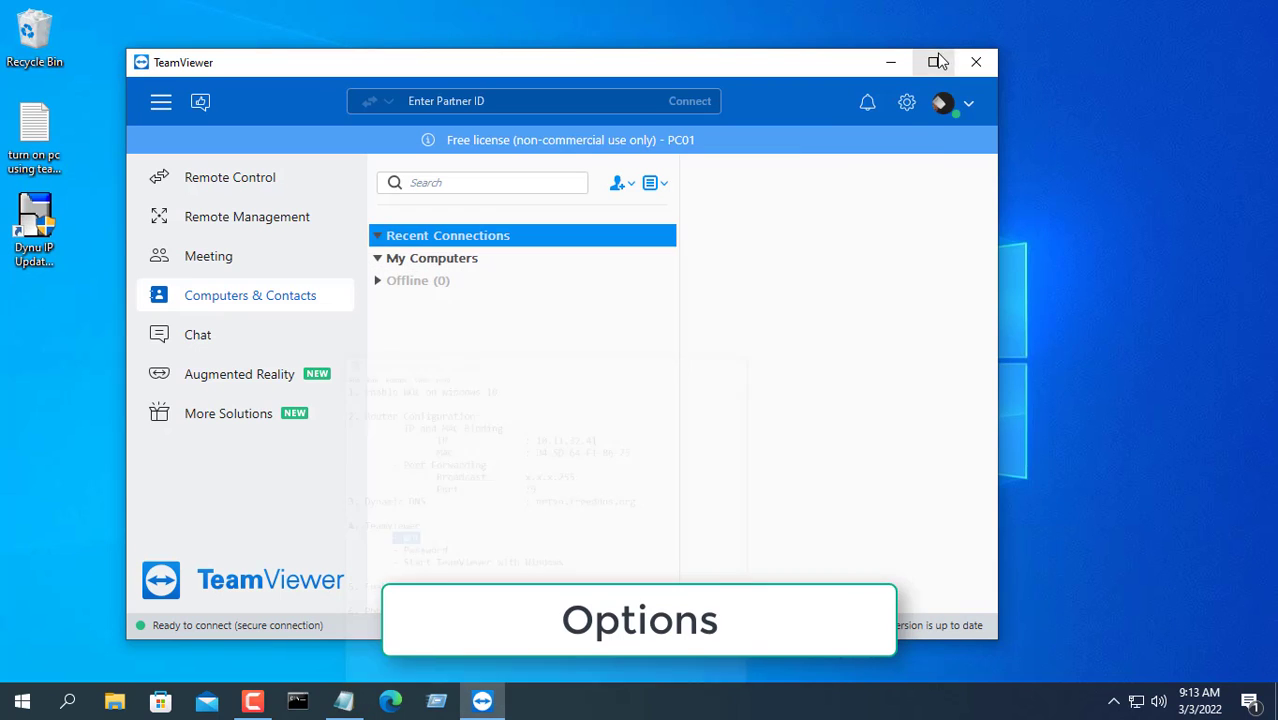
left_click(906, 104)
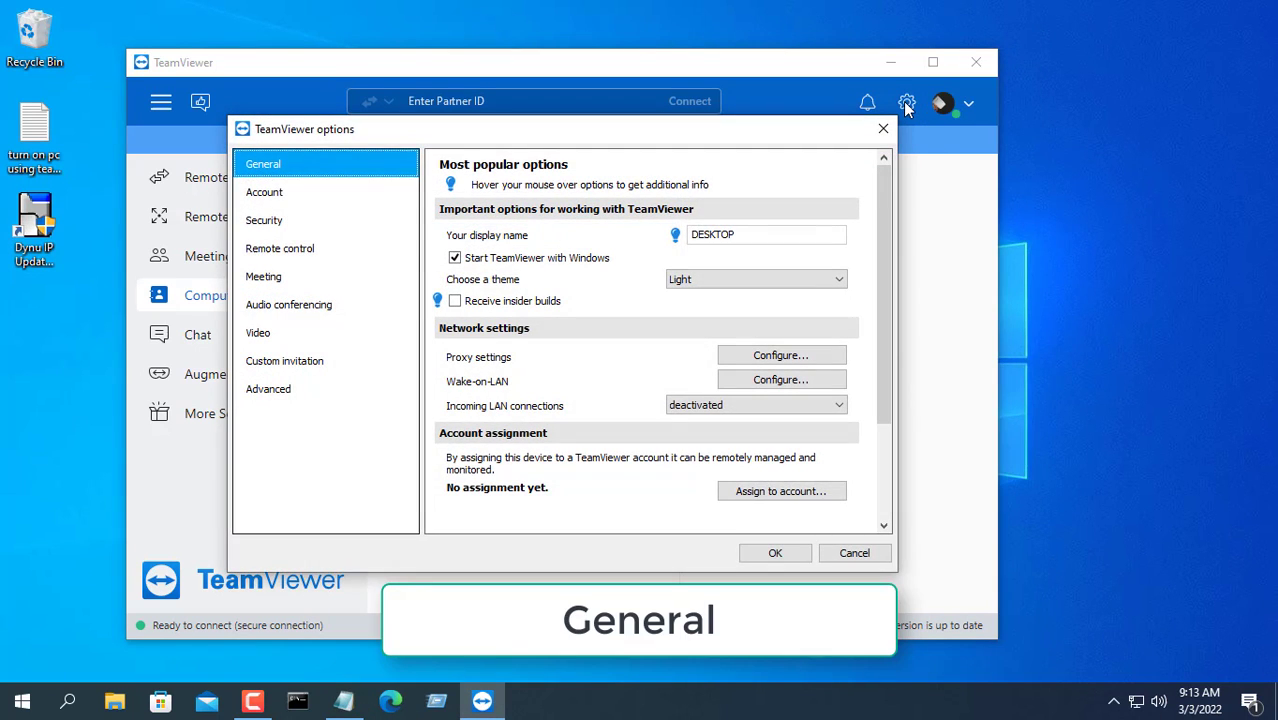
left_click(786, 385)
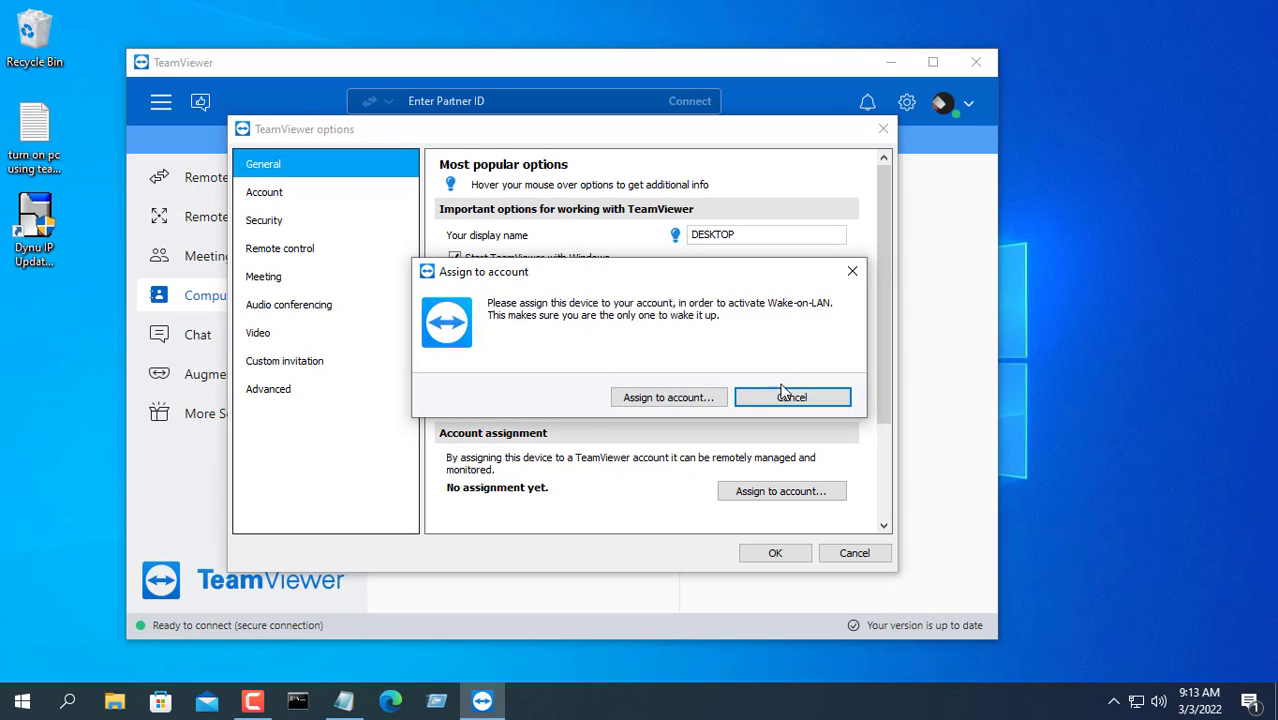
left_click(671, 394)
left_click(622, 420)
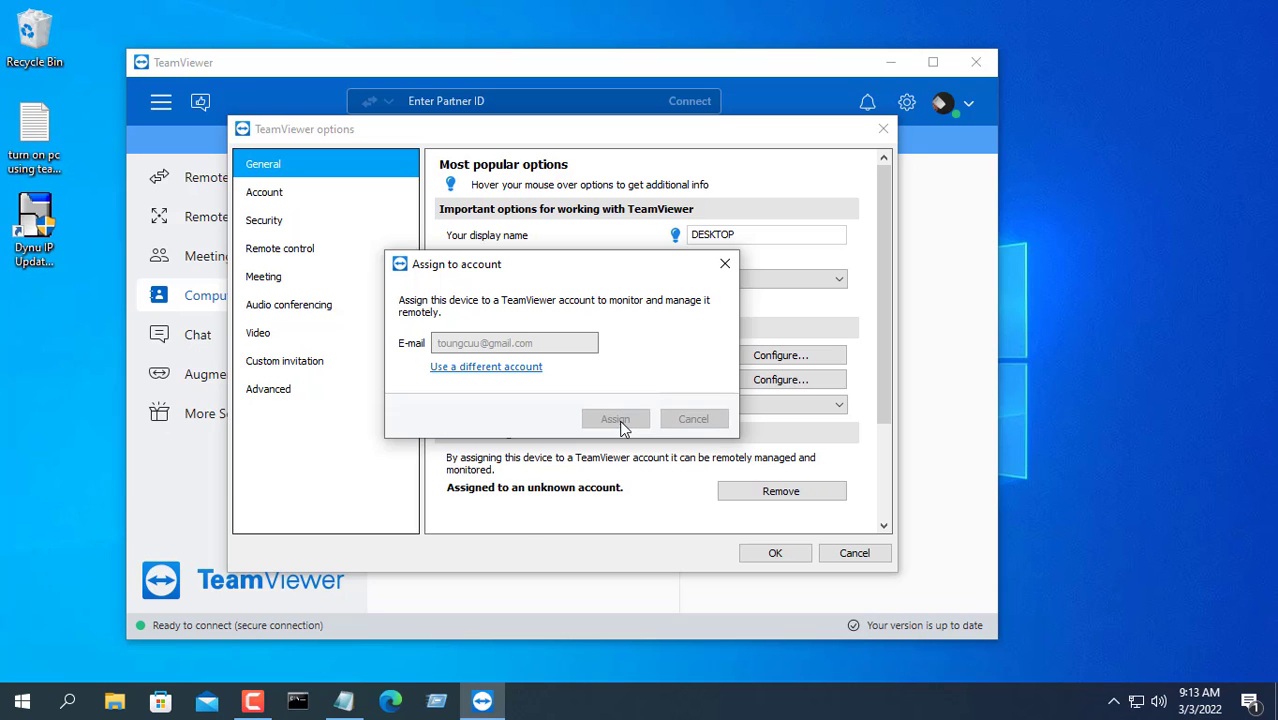
left_click(772, 379)
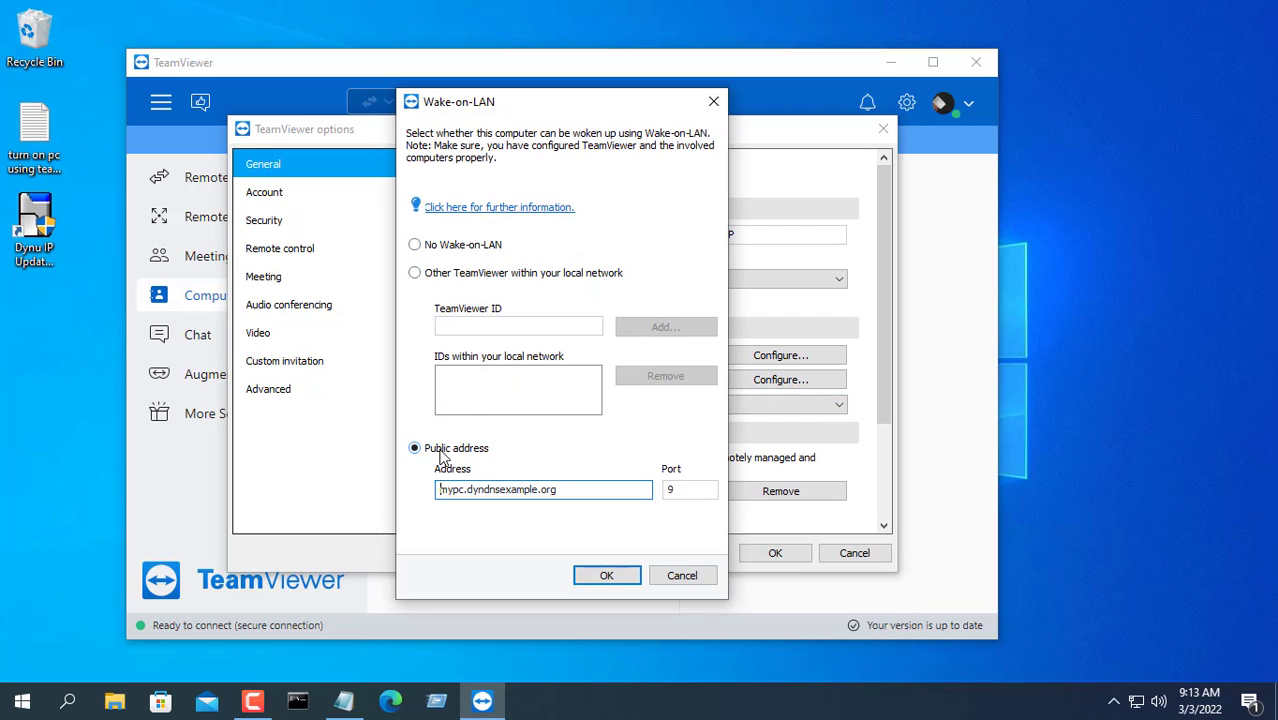
Replace the placeholder Wake-on-LAN address with netvn.freeddns.org copied from the notes
left_click_drag(592, 487, 381, 479)
key("Delete")
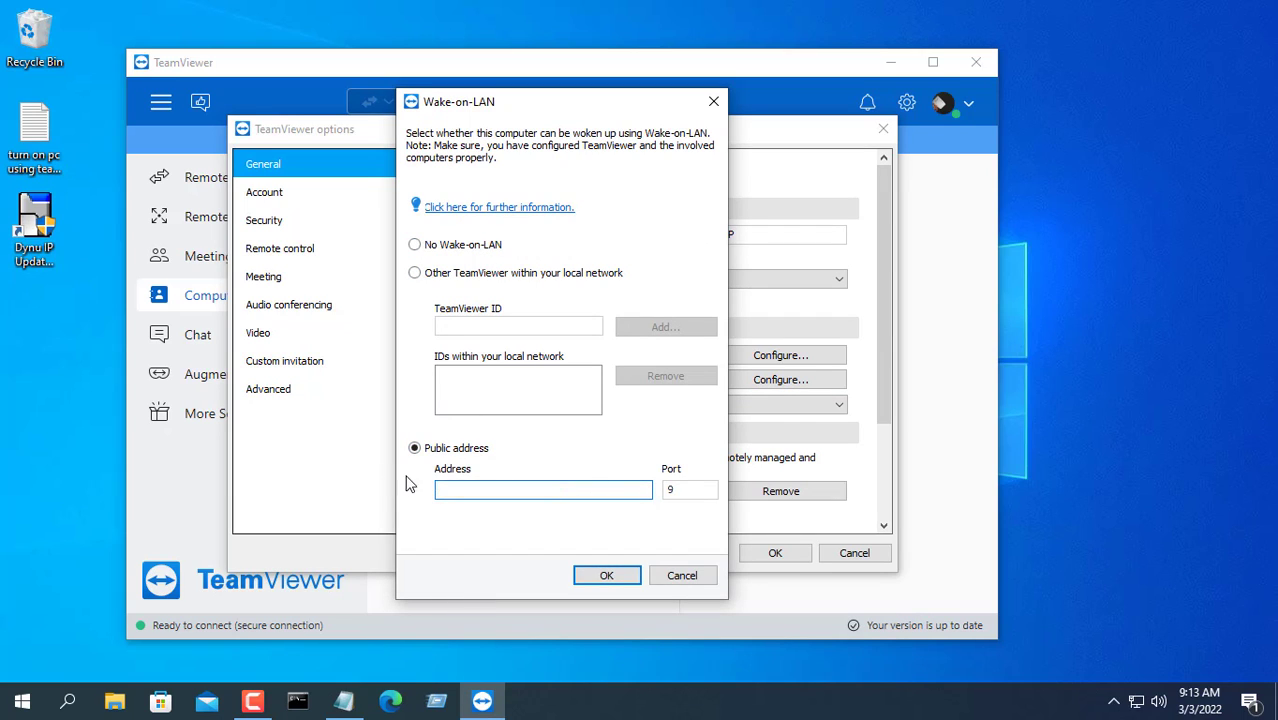
left_click(343, 700)
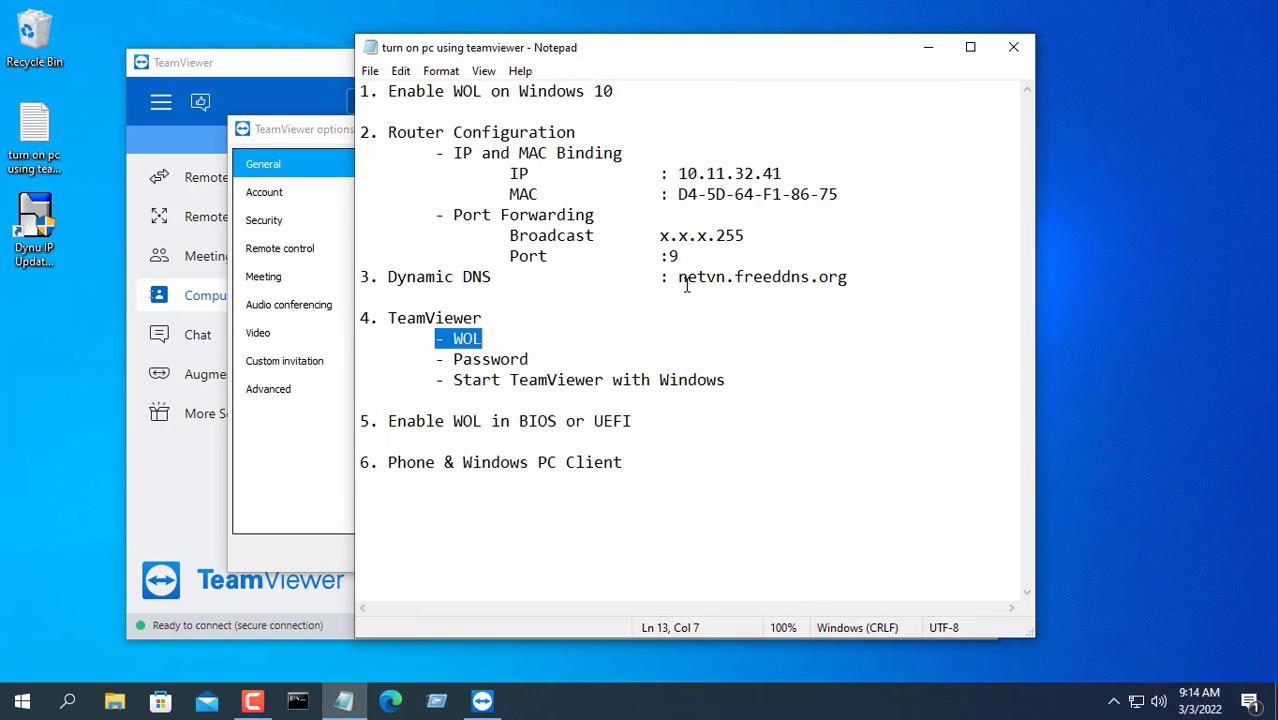
left_click_drag(680, 279, 899, 279)
key("ctrl+c")
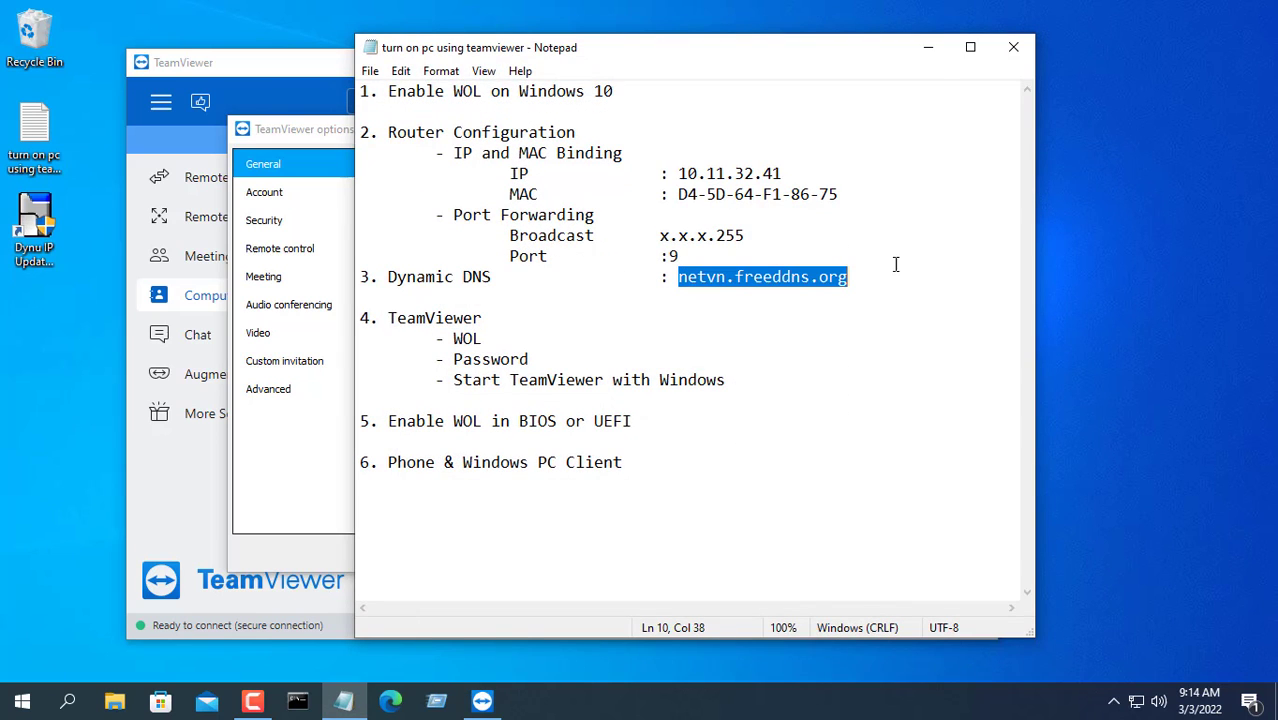
left_click(928, 47)
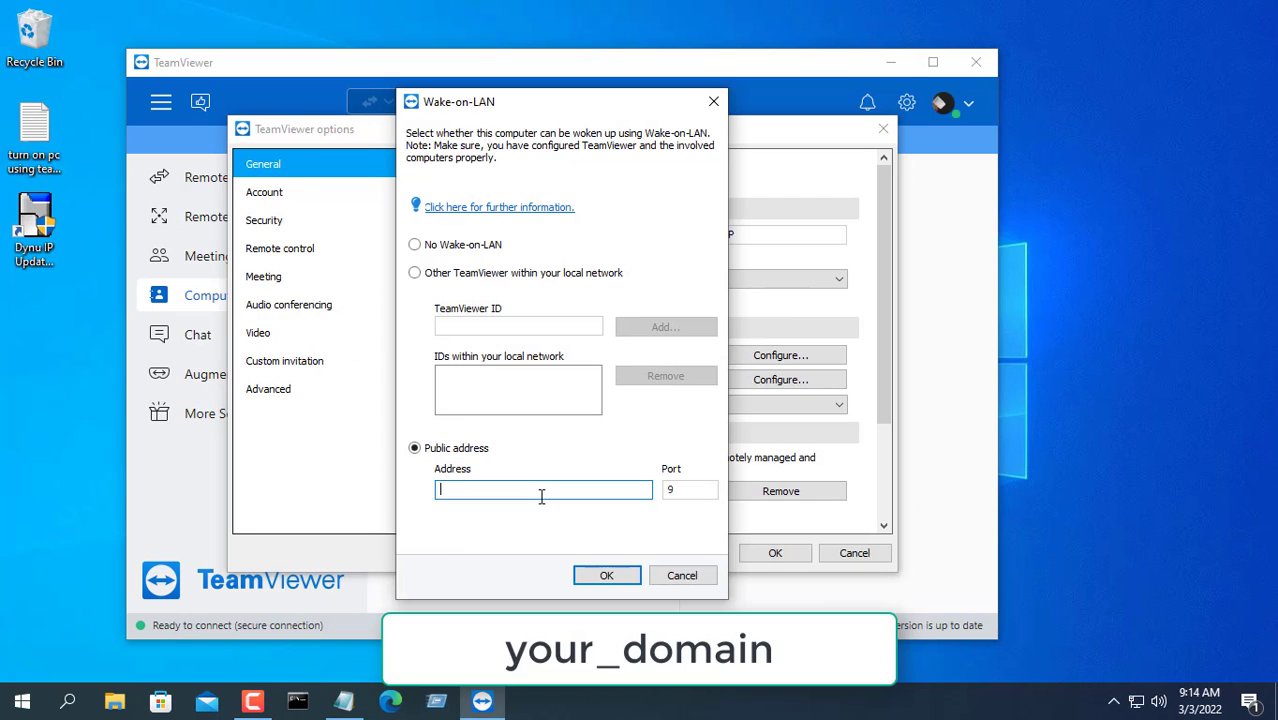
key("ctrl+v")
Keep port 9 as listed in the notes and confirm the Wake-on-LAN settings
left_click(686, 490)
left_click(343, 700)
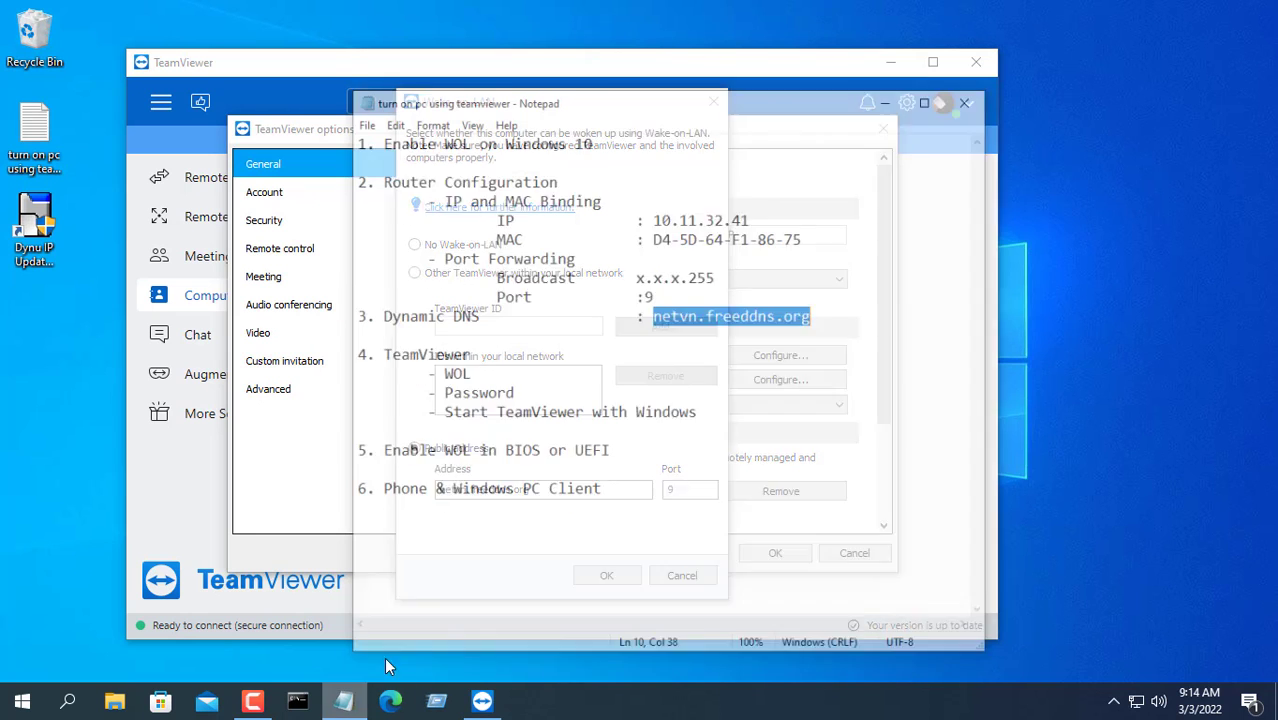
left_click_drag(668, 256, 687, 256)
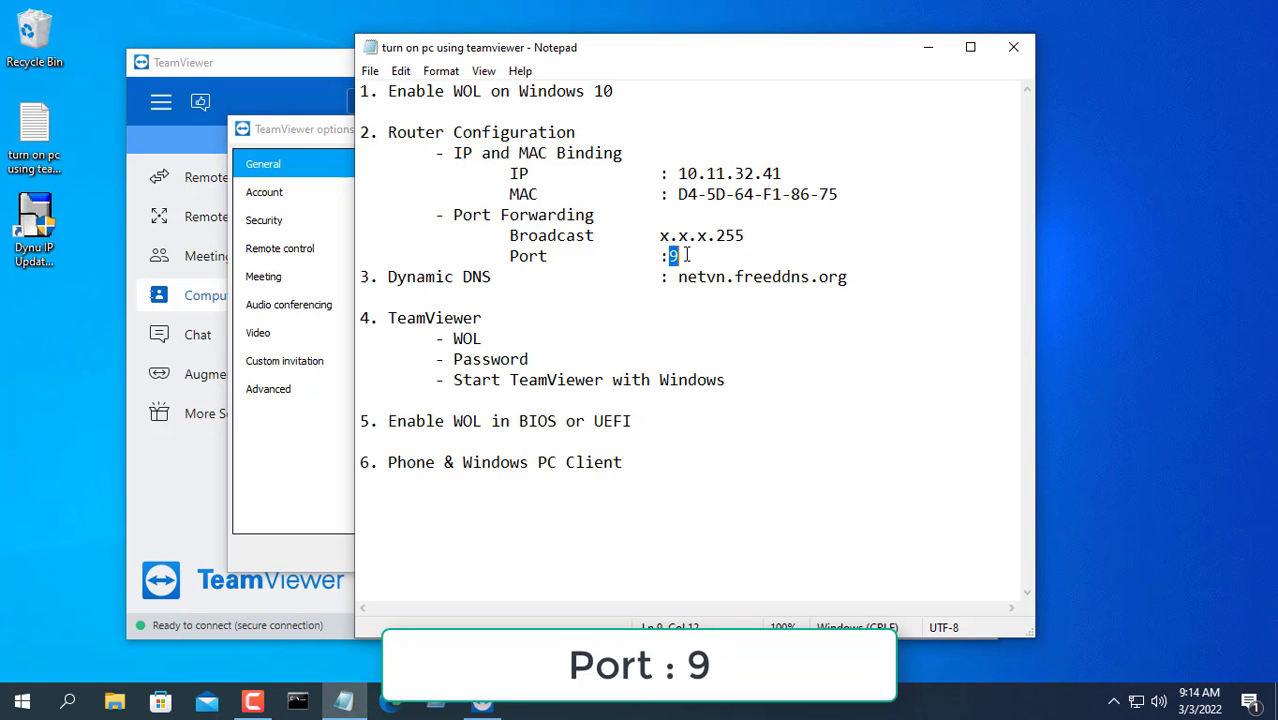
left_click(926, 47)
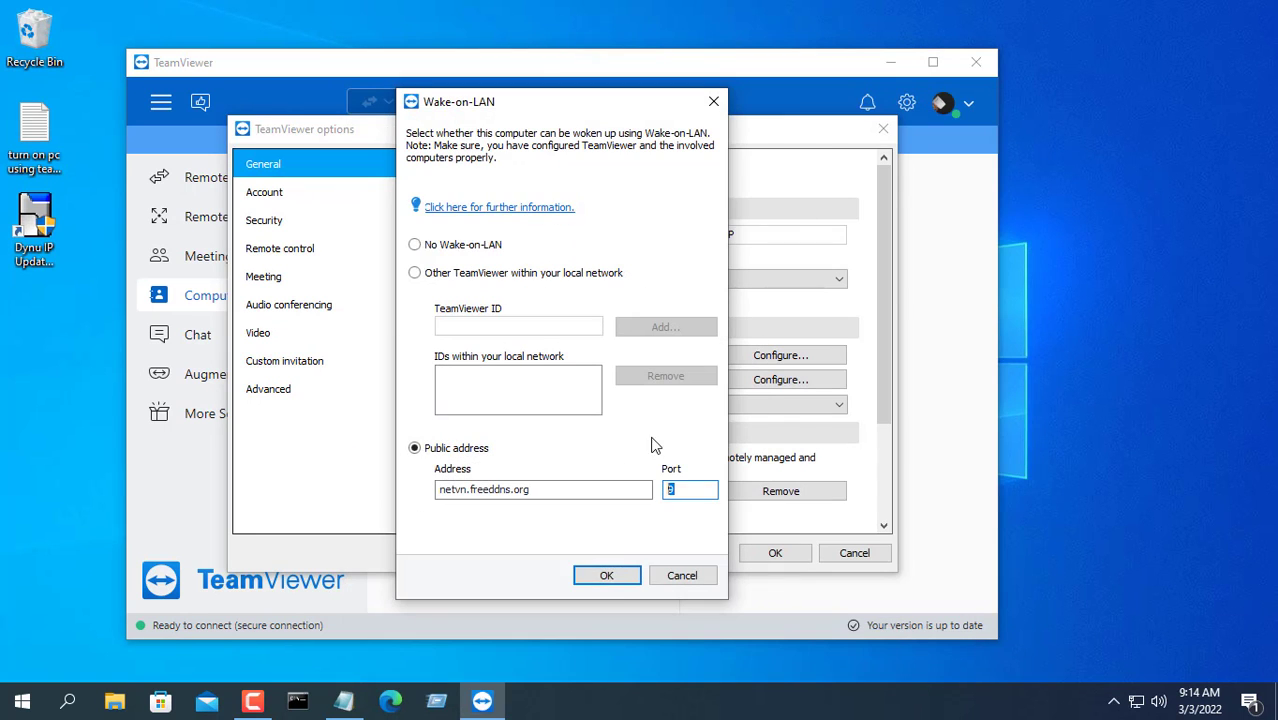
left_click(607, 577)
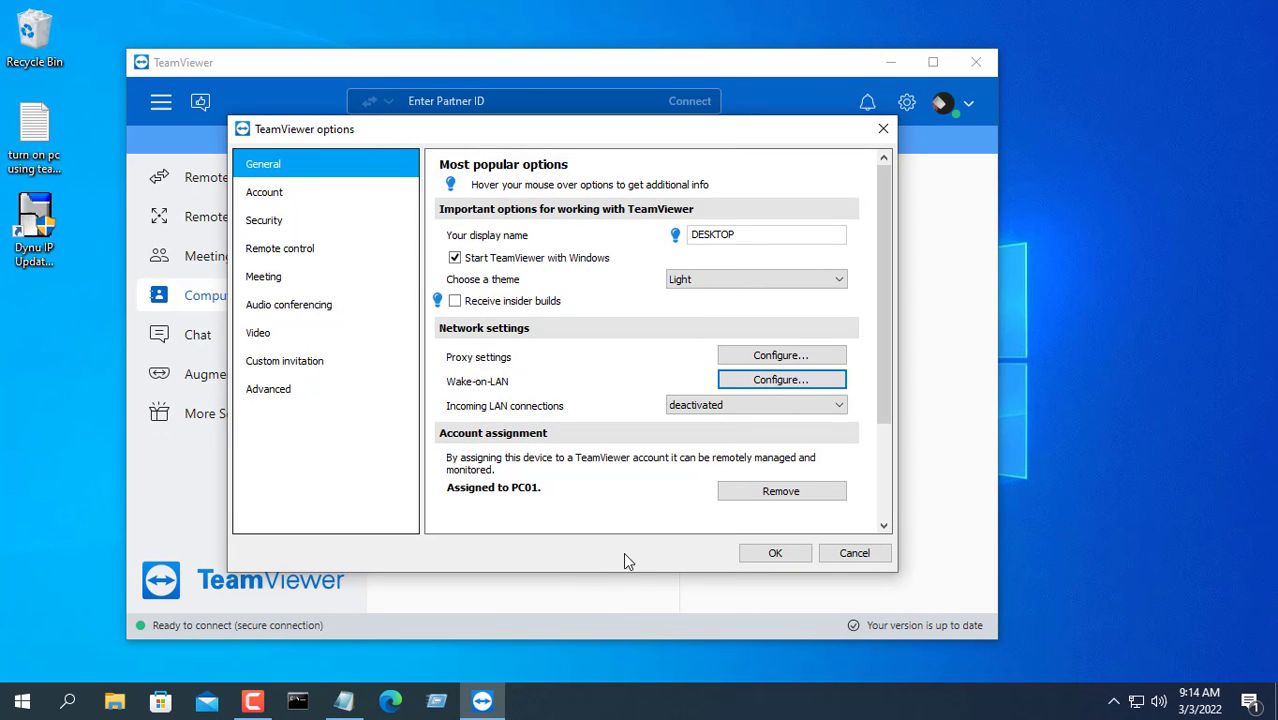
left_click(343, 701)
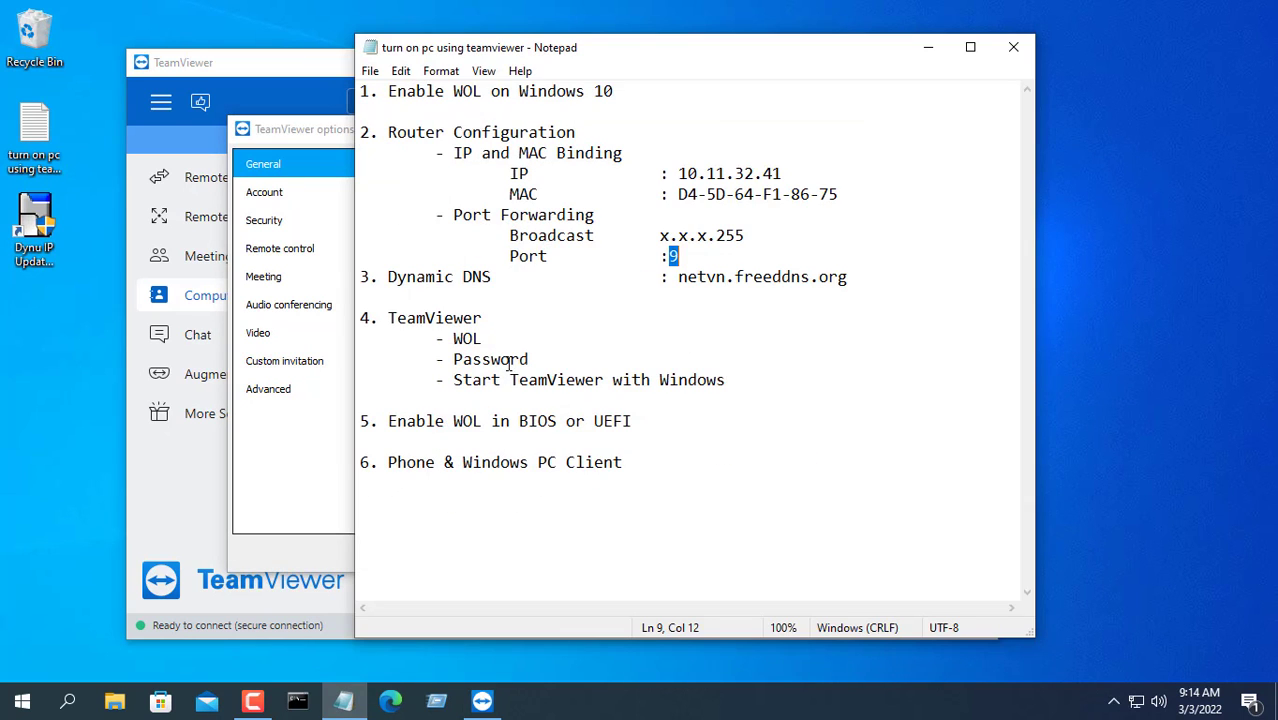
Mark the Password and Start-with-Windows checklist items, then apply options with Start TeamViewer with Windows on
left_click_drag(455, 358, 557, 357)
left_click_drag(455, 380, 740, 380)
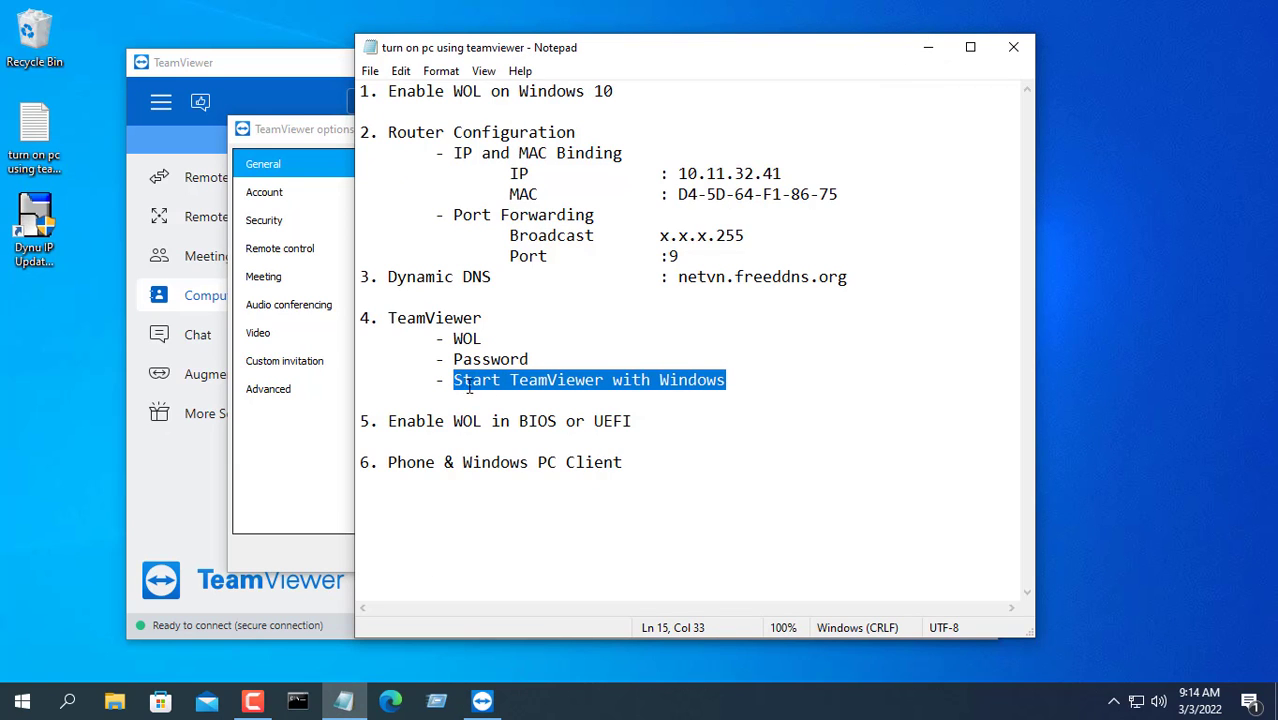
left_click(928, 47)
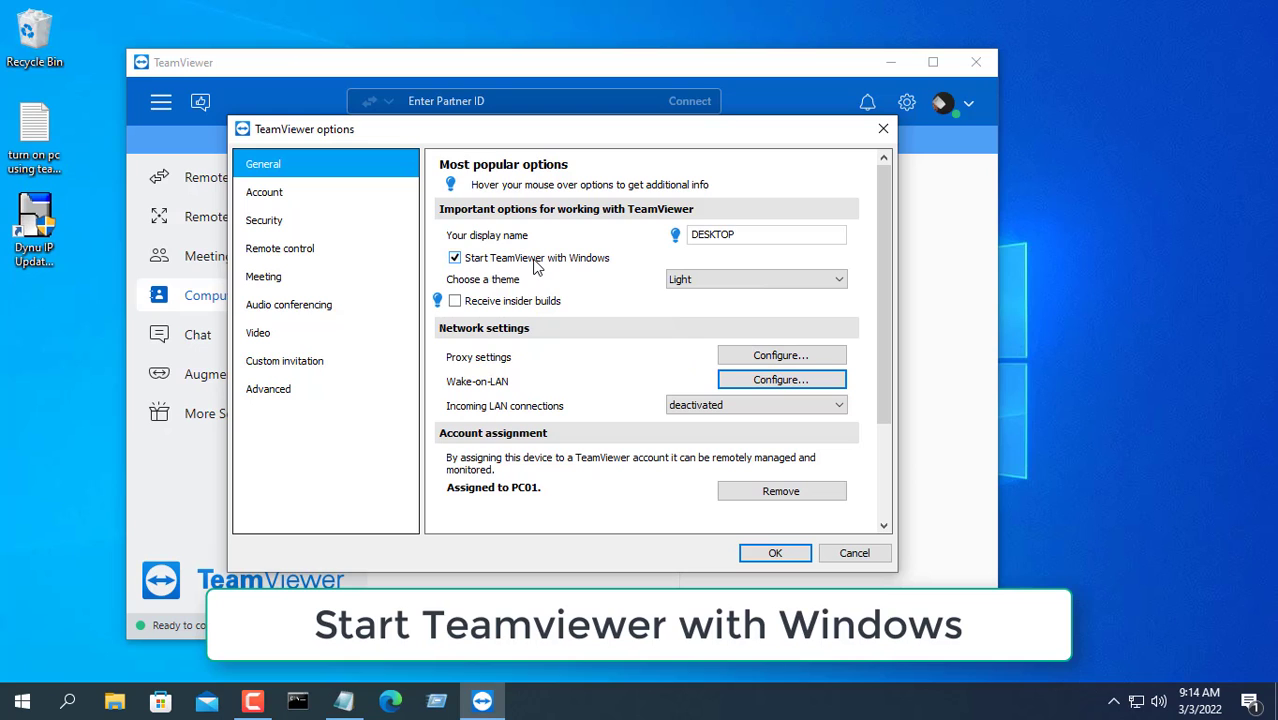
left_click(773, 553)
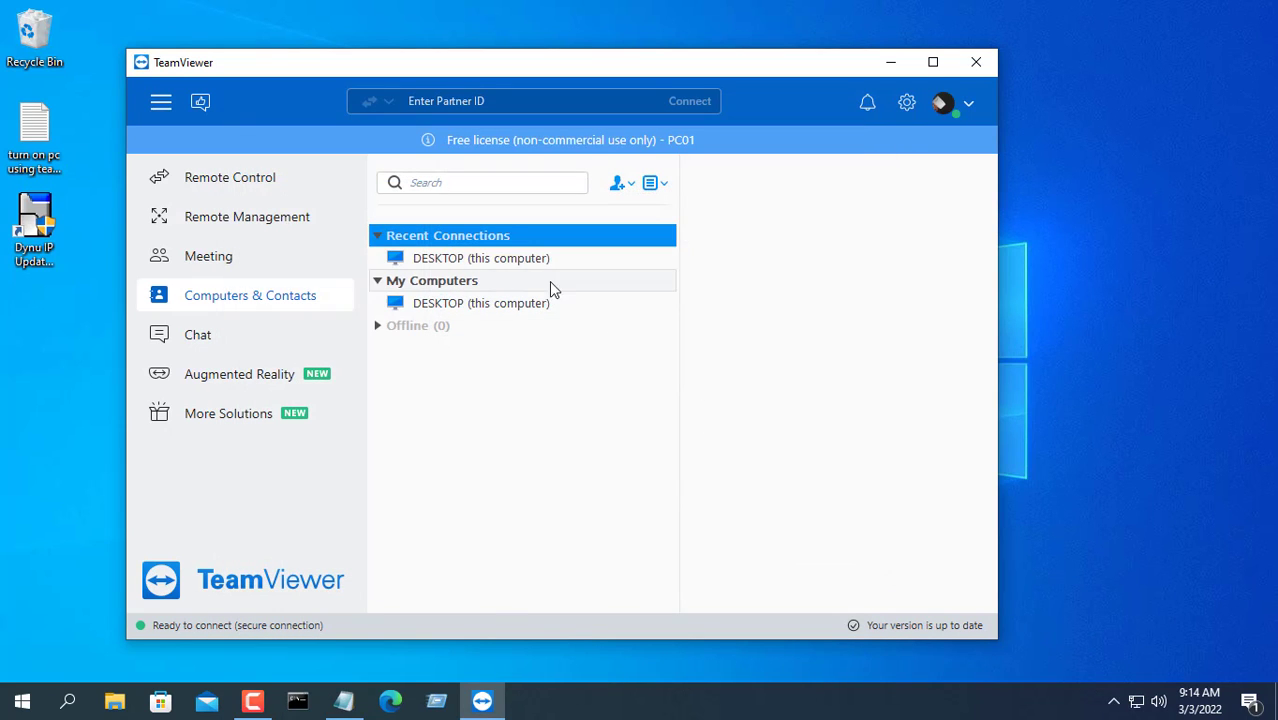
Open the DESKTOP contact's properties, then close them without changes
left_click(521, 259)
right_click(521, 259)
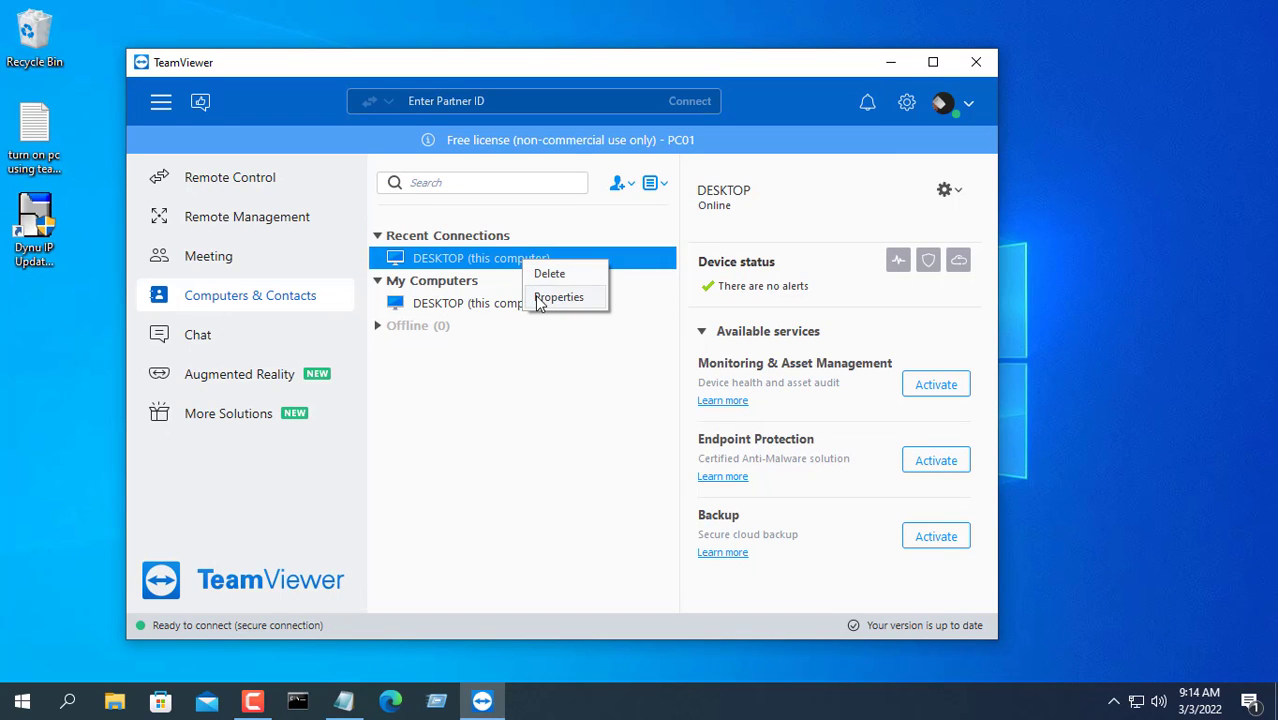
left_click(538, 298)
left_click(727, 270)
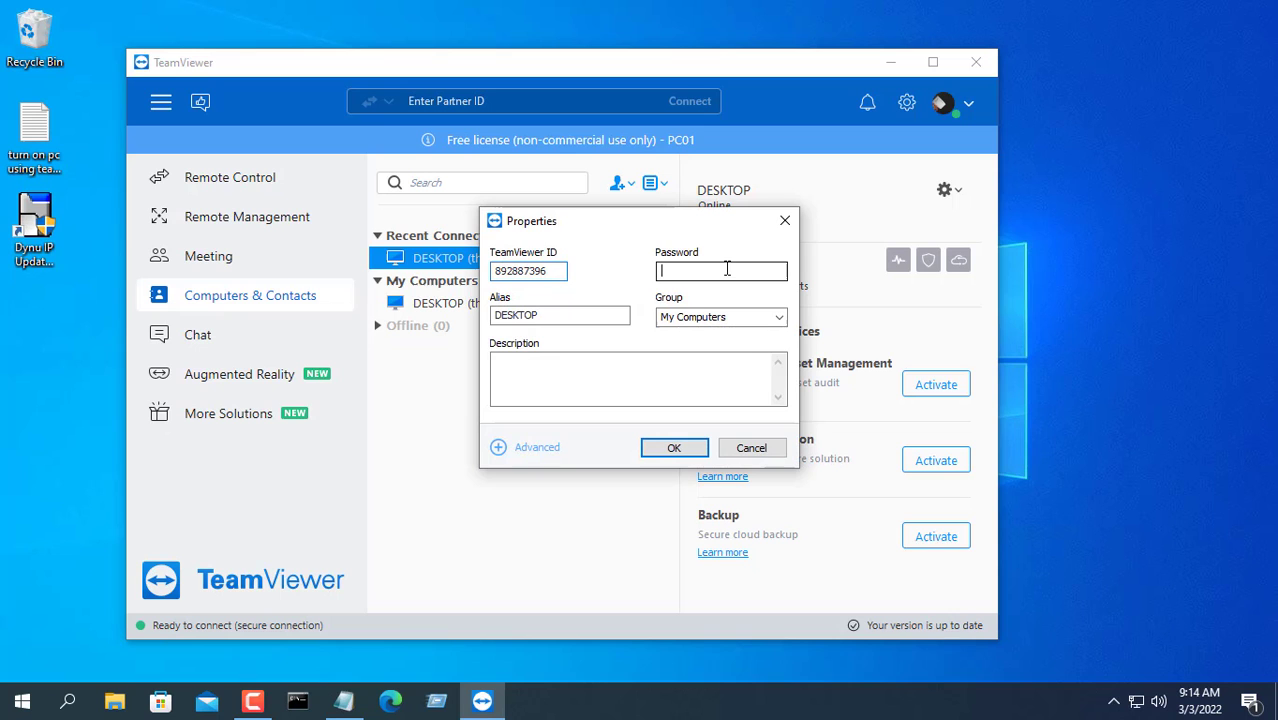
left_click(748, 449)
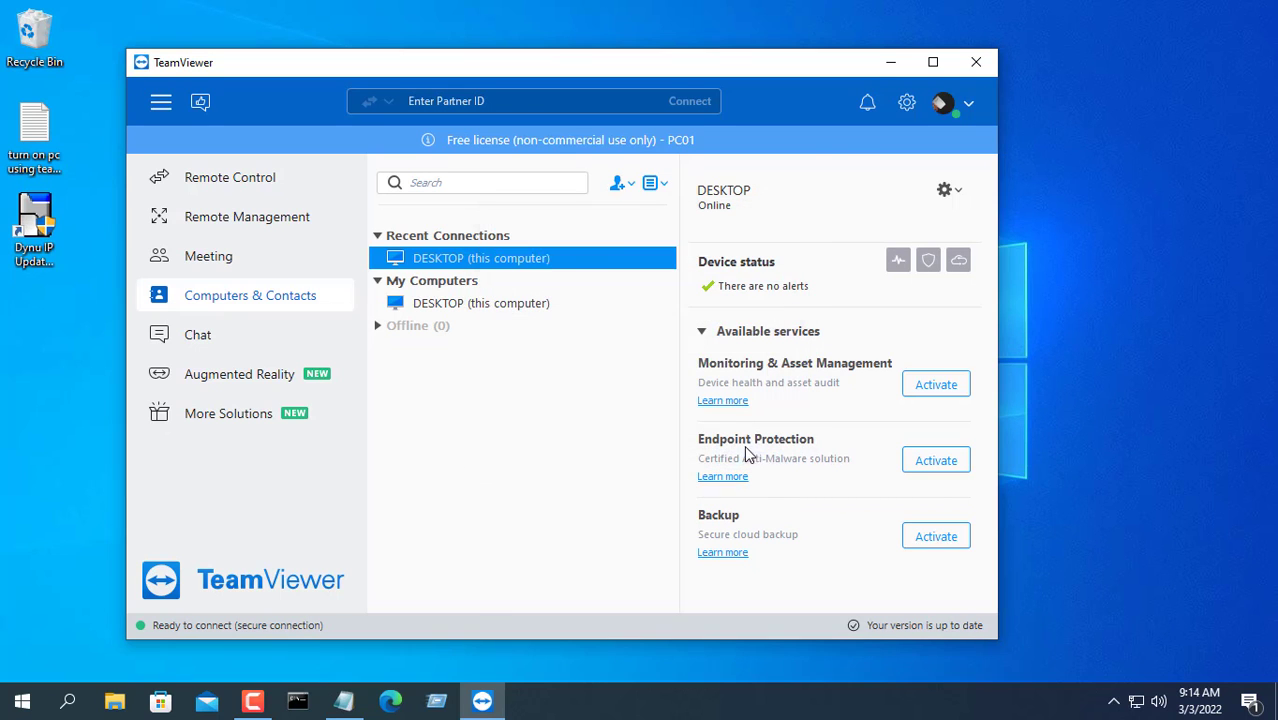
Keep random password strength Disabled in TeamViewer's Security options
left_click(906, 102)
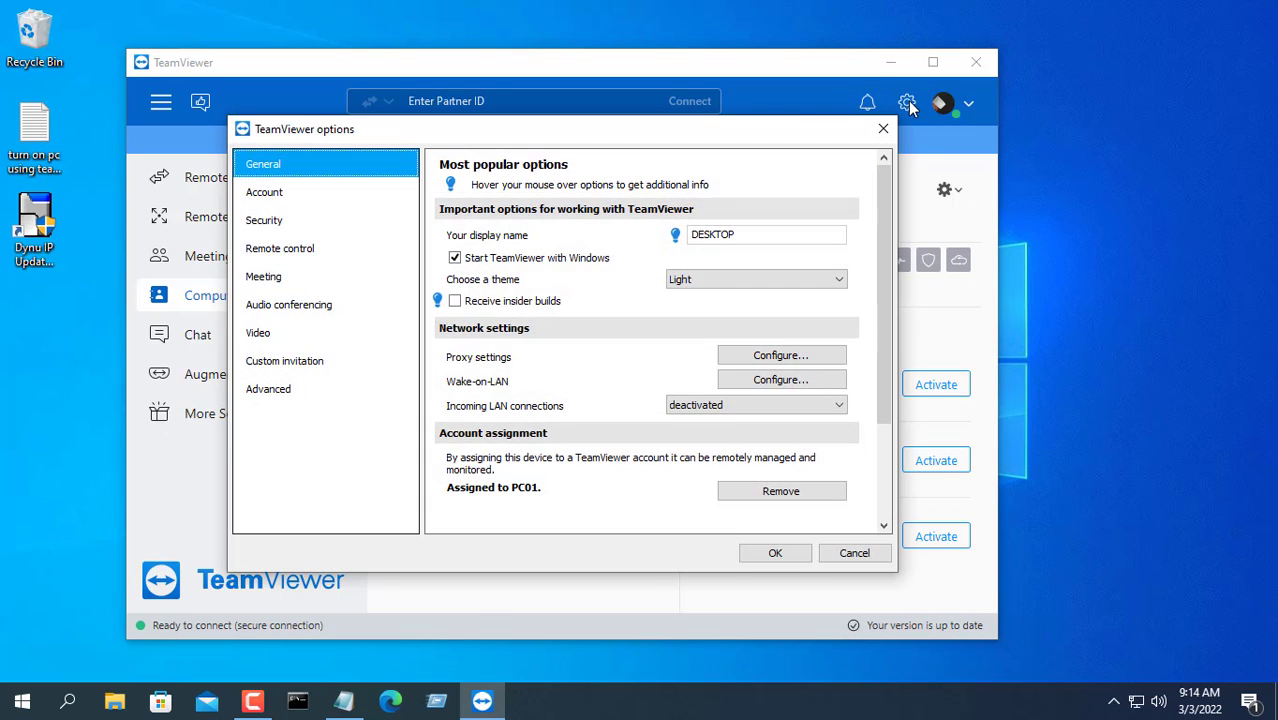
left_click(298, 225)
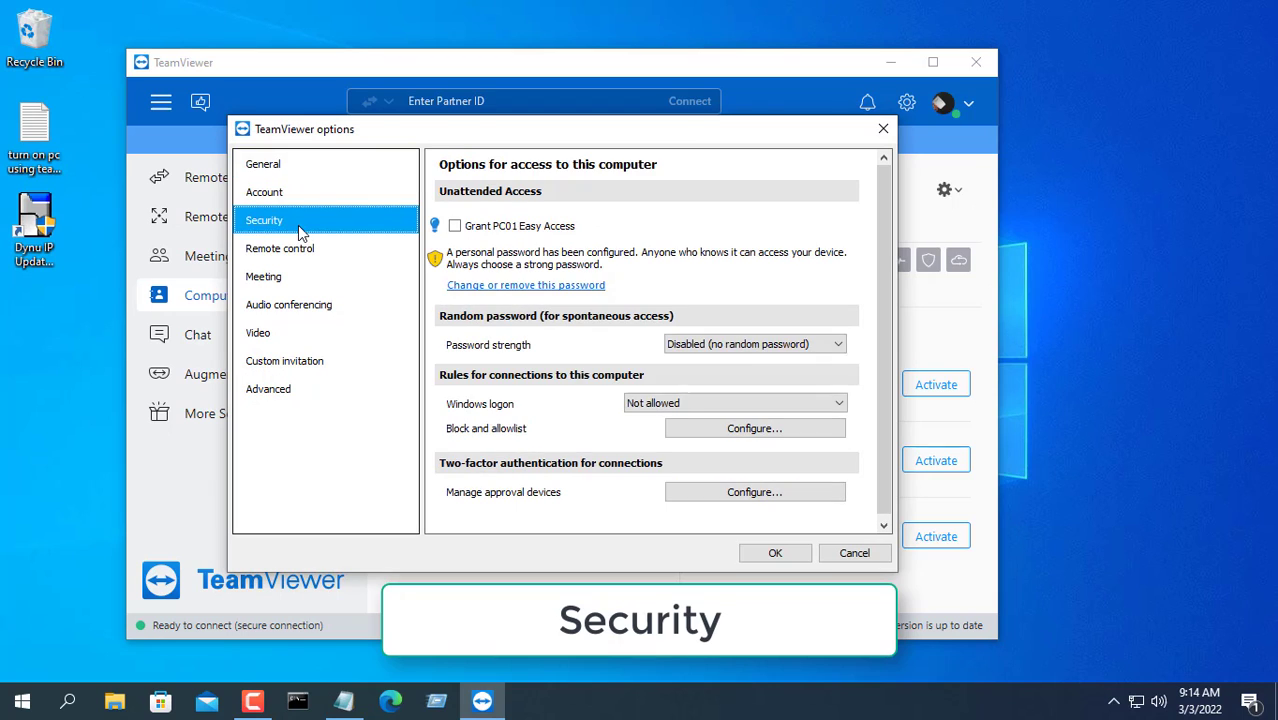
left_click(710, 347)
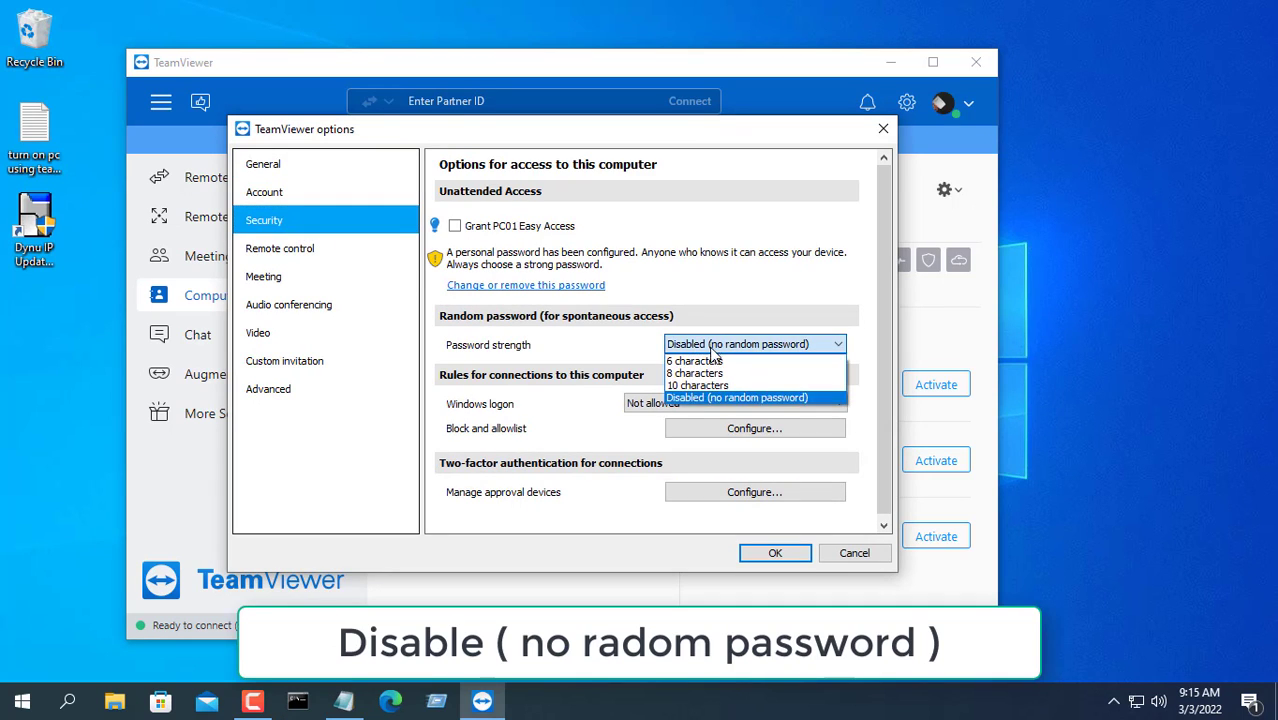
left_click(716, 398)
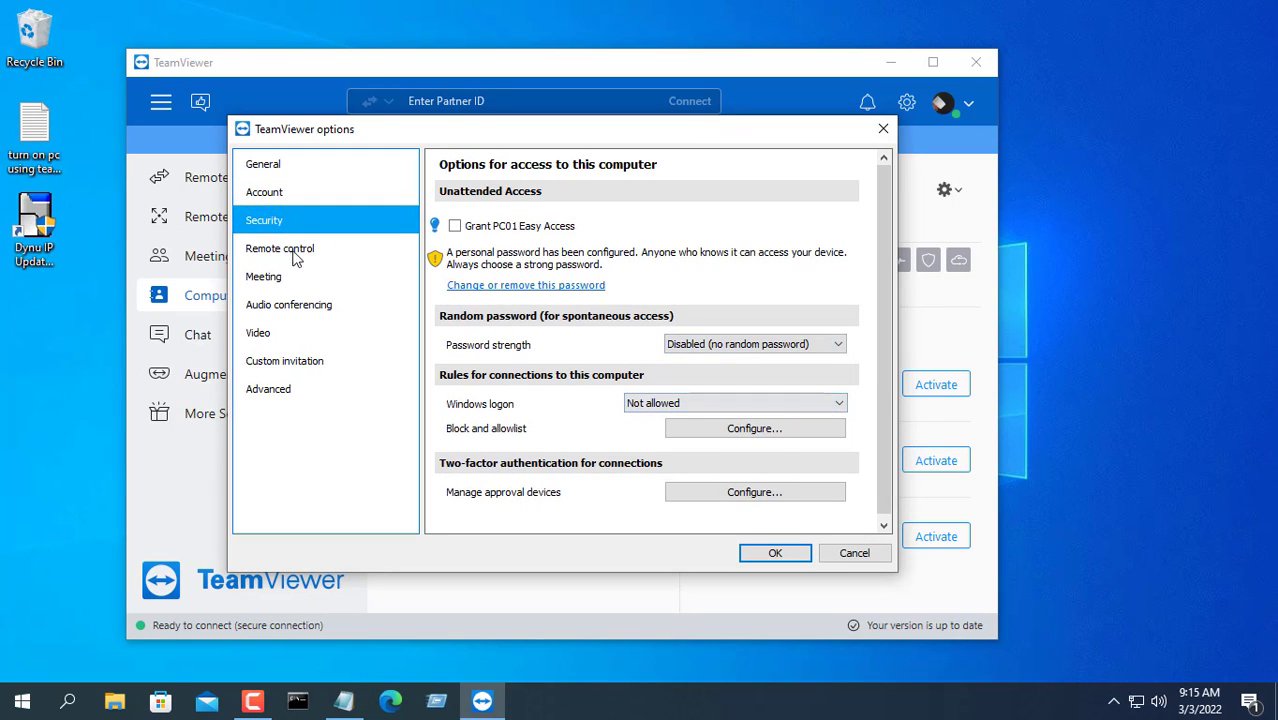
Enter and confirm a strong personal password in TeamViewer's advanced options
left_click(266, 389)
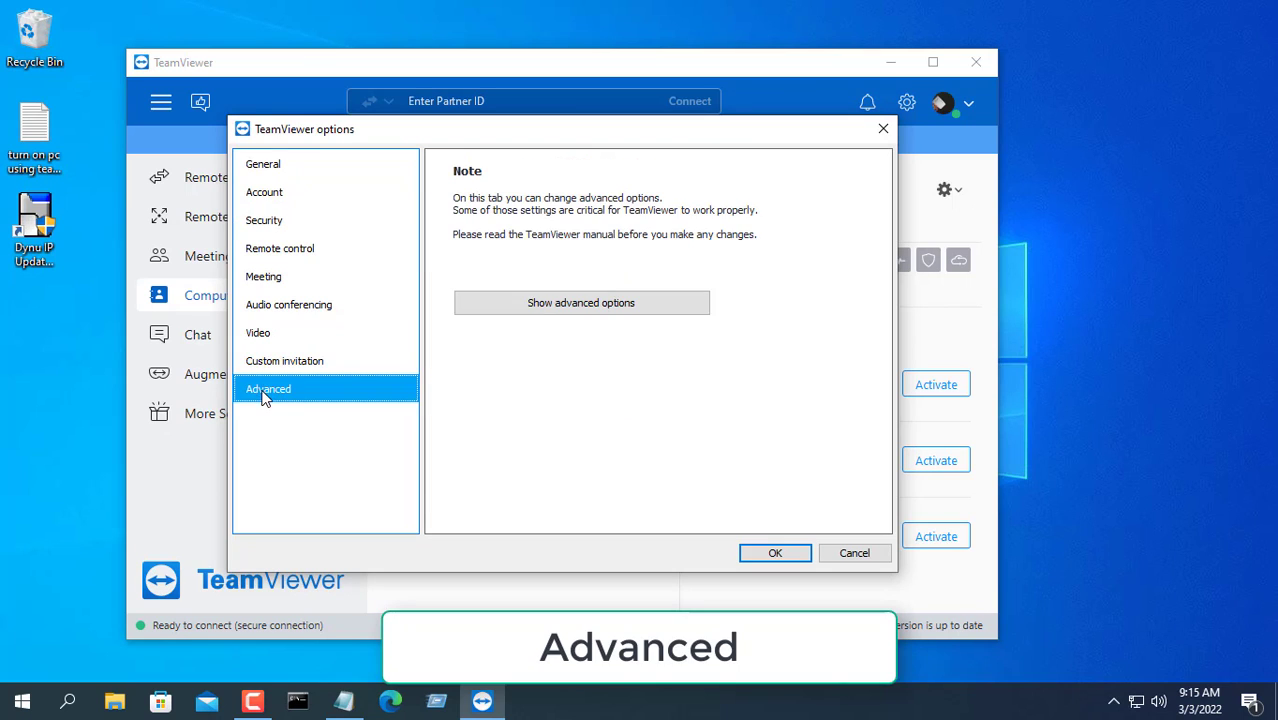
left_click(540, 309)
scroll(641, 335, "down", 5)
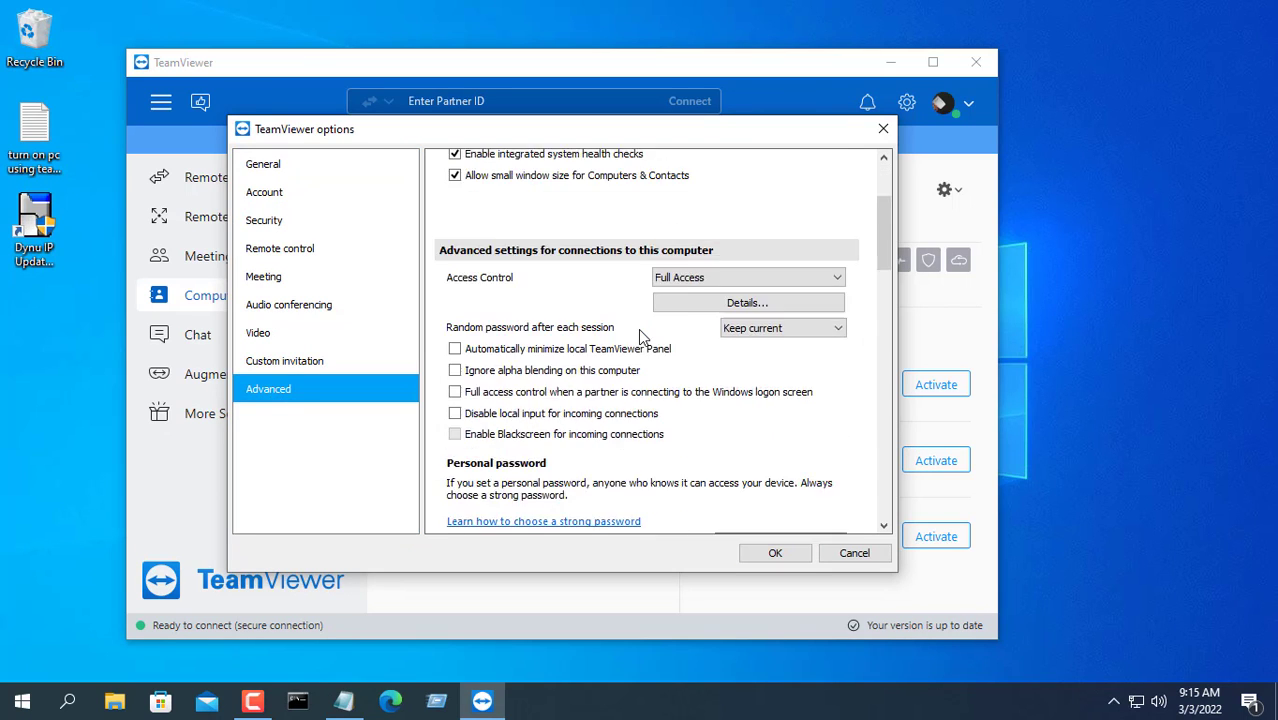
scroll(641, 335, "down", 2)
left_click(799, 331)
key("ctrl+a")
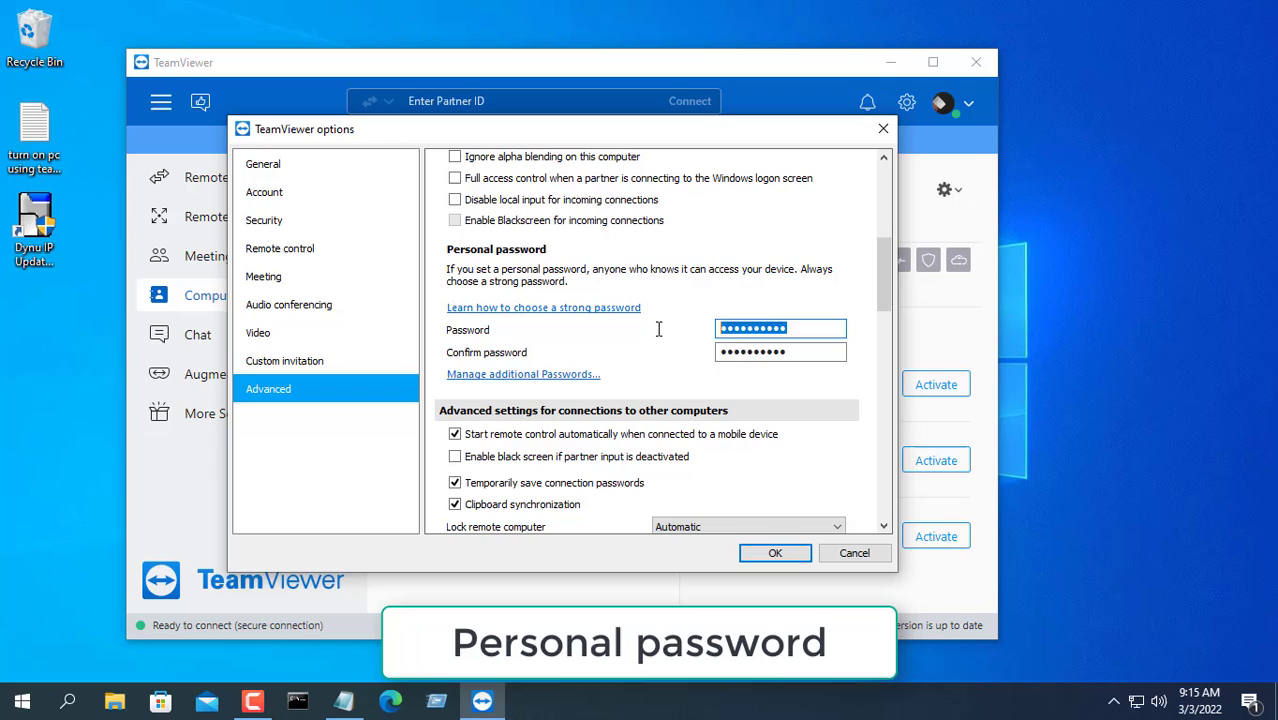
key("ctrl+v")
type("12")
key("Tab")
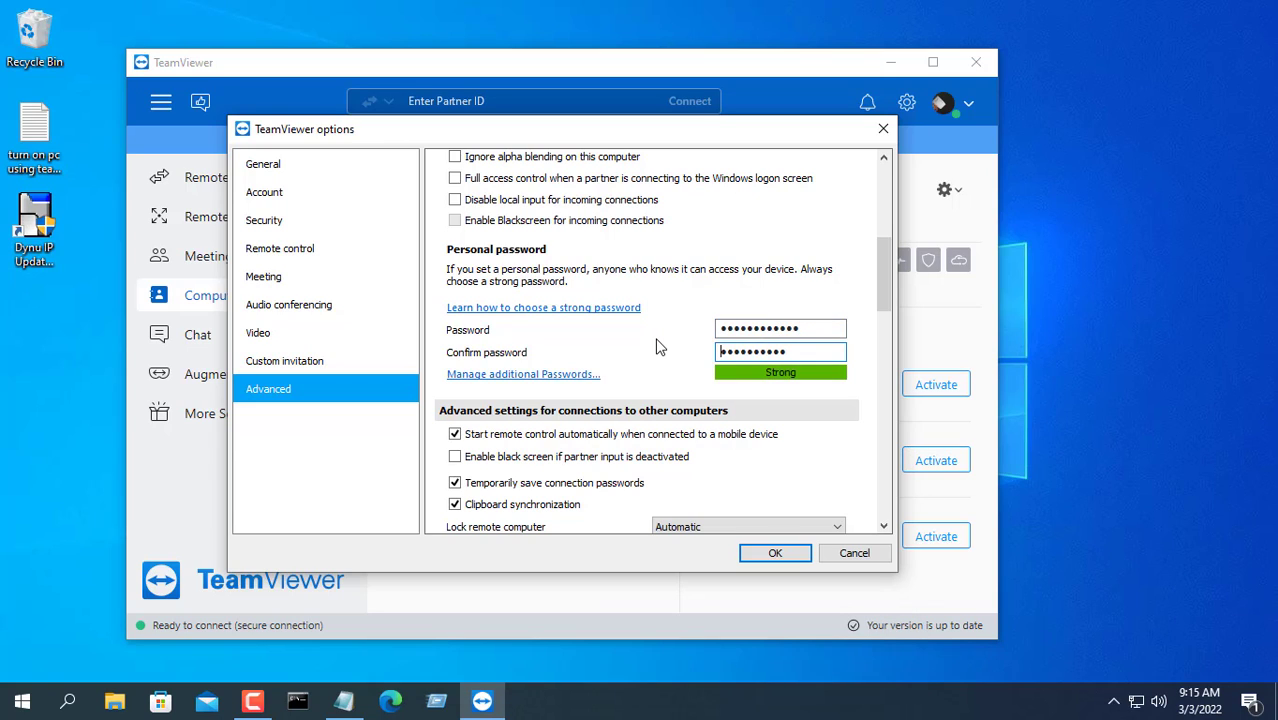
key("ctrl+v")
Save the personal password options and store the password in the DESKTOP contact's properties
type("1")
left_click(773, 554)
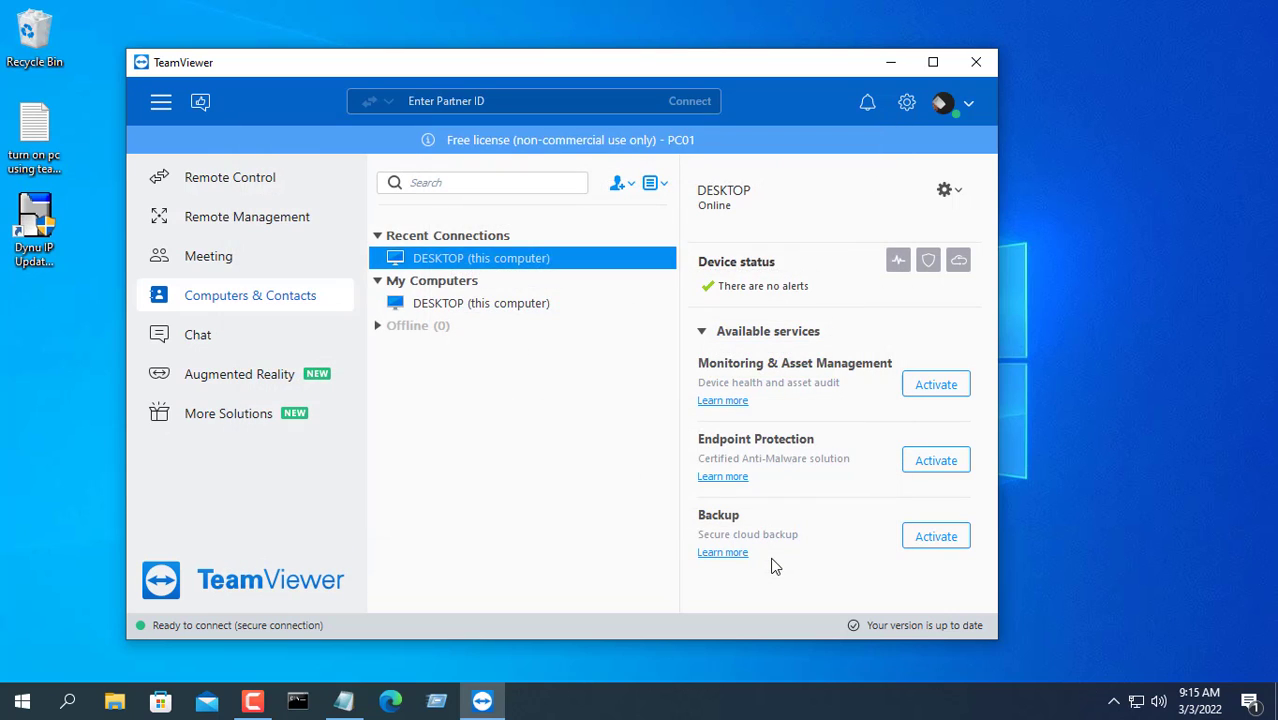
right_click(487, 268)
left_click(498, 299)
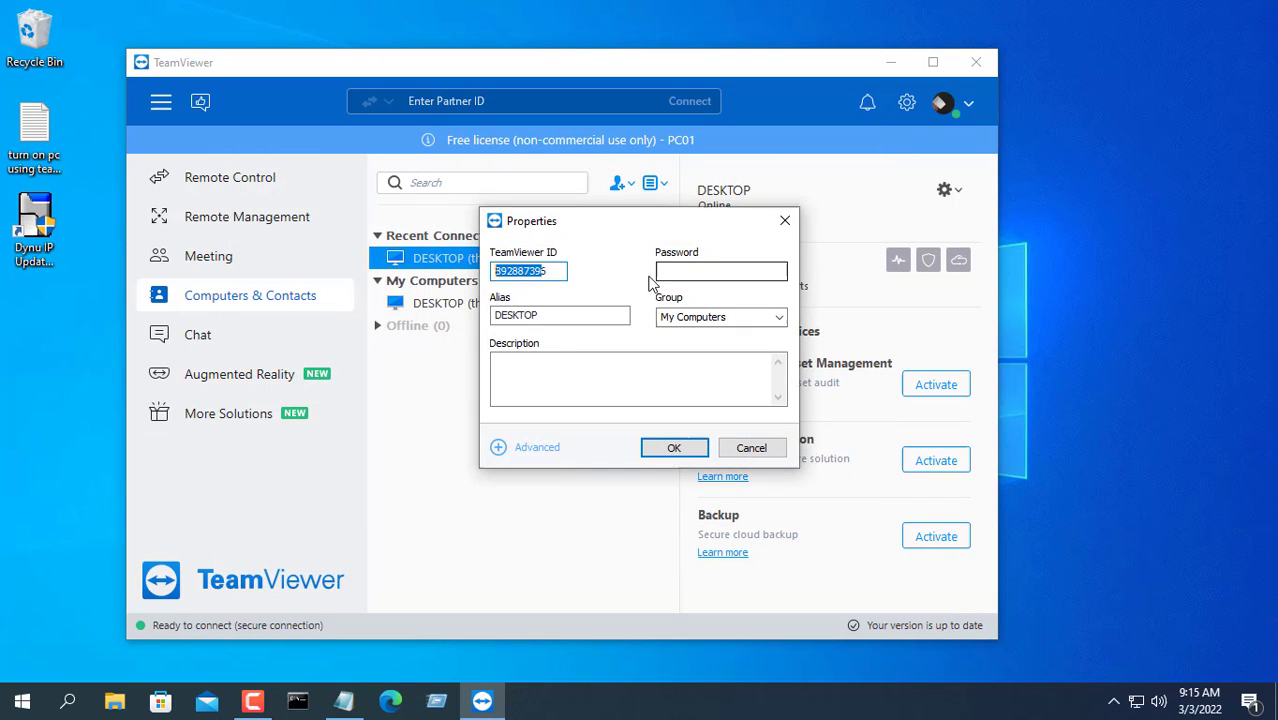
left_click(700, 273)
key("ctrl+v")
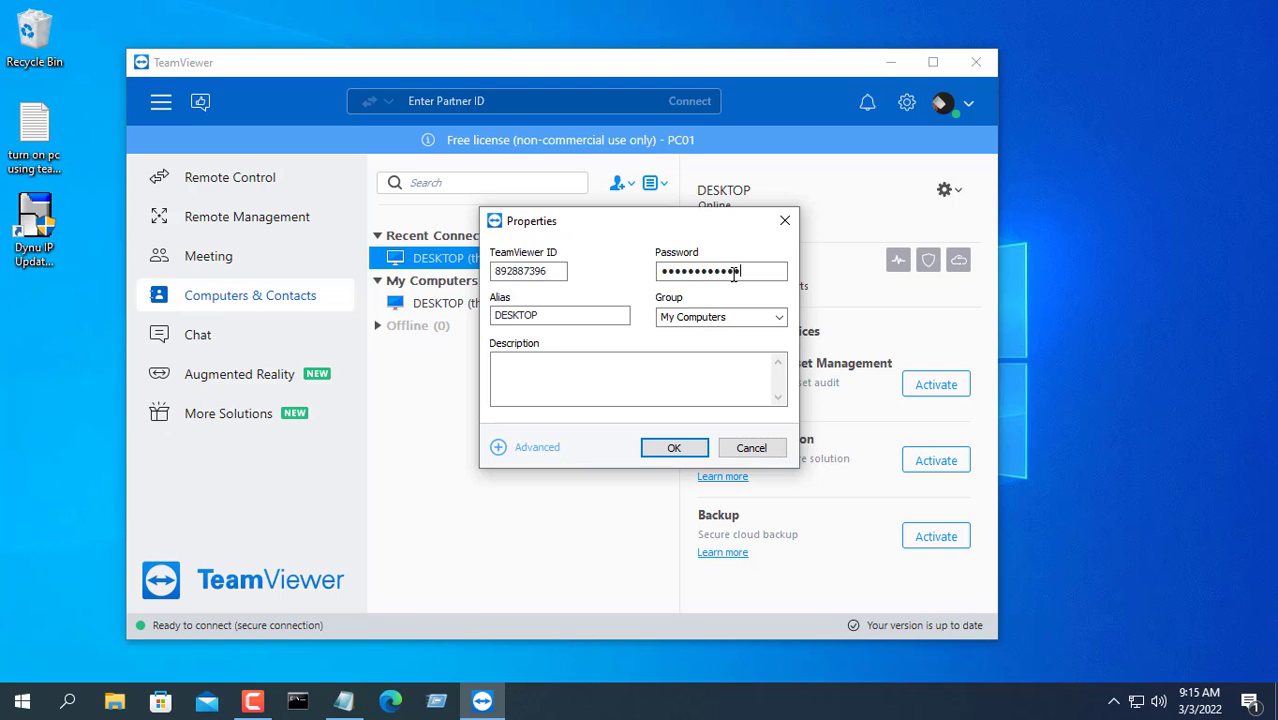
Rename the contact alias from DESKTOP to BTH_PC and save it
left_click(520, 318)
double_click(556, 314)
type("BTH_PC")
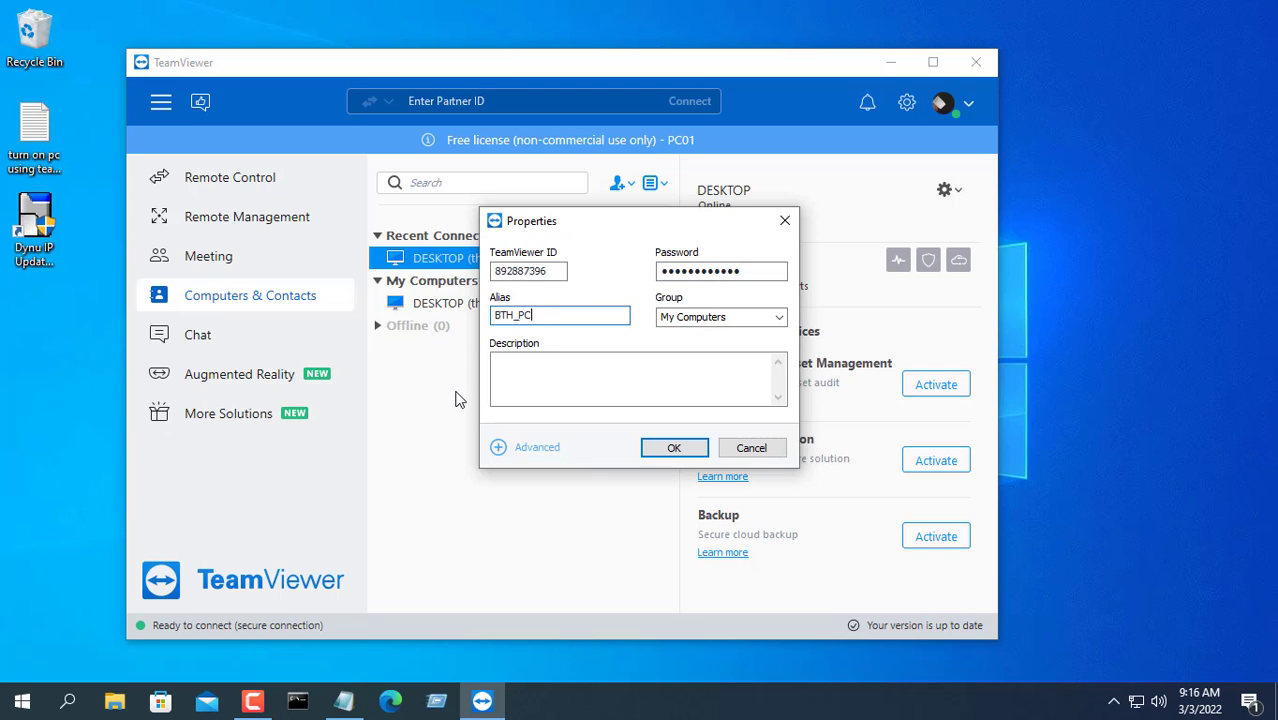
left_click(672, 448)
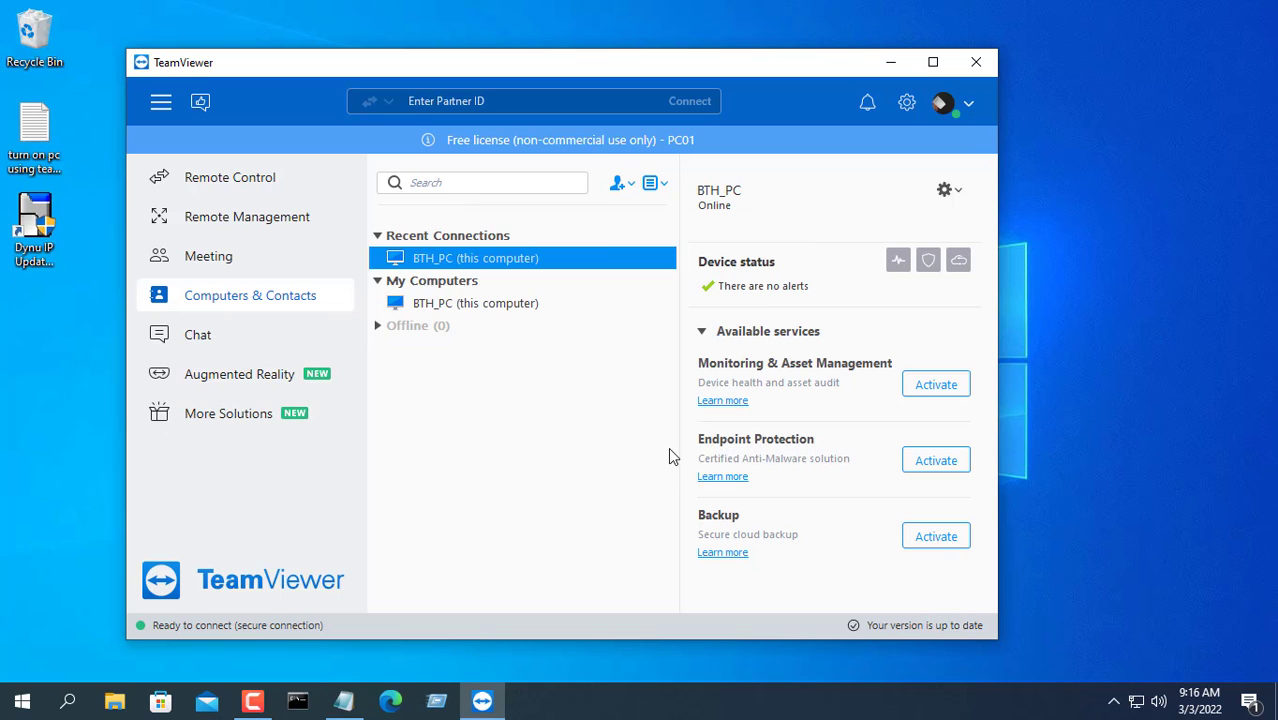
left_click(494, 307)
left_click(485, 260)
Close TeamViewer, highlight checklist step 5 (BIOS WOL), and bring up Start's power options
left_click(968, 64)
left_click_drag(634, 421, 358, 425)
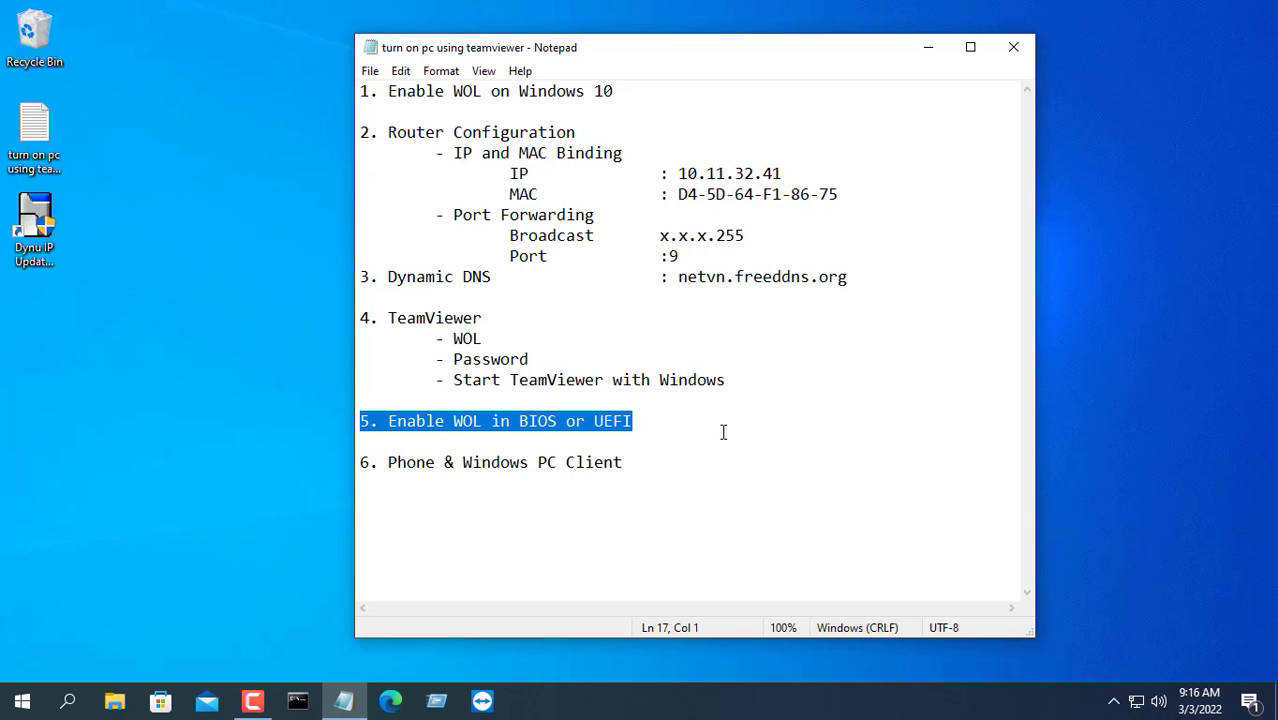
left_click(22, 700)
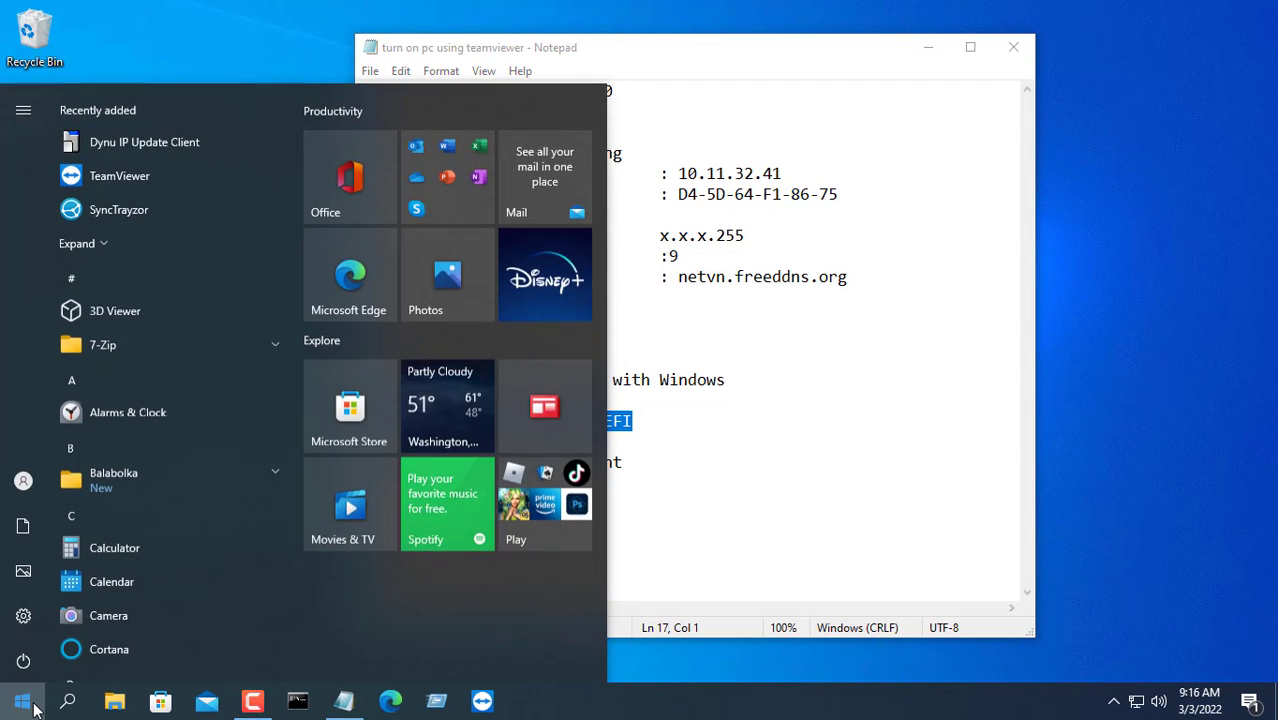
left_click(30, 662)
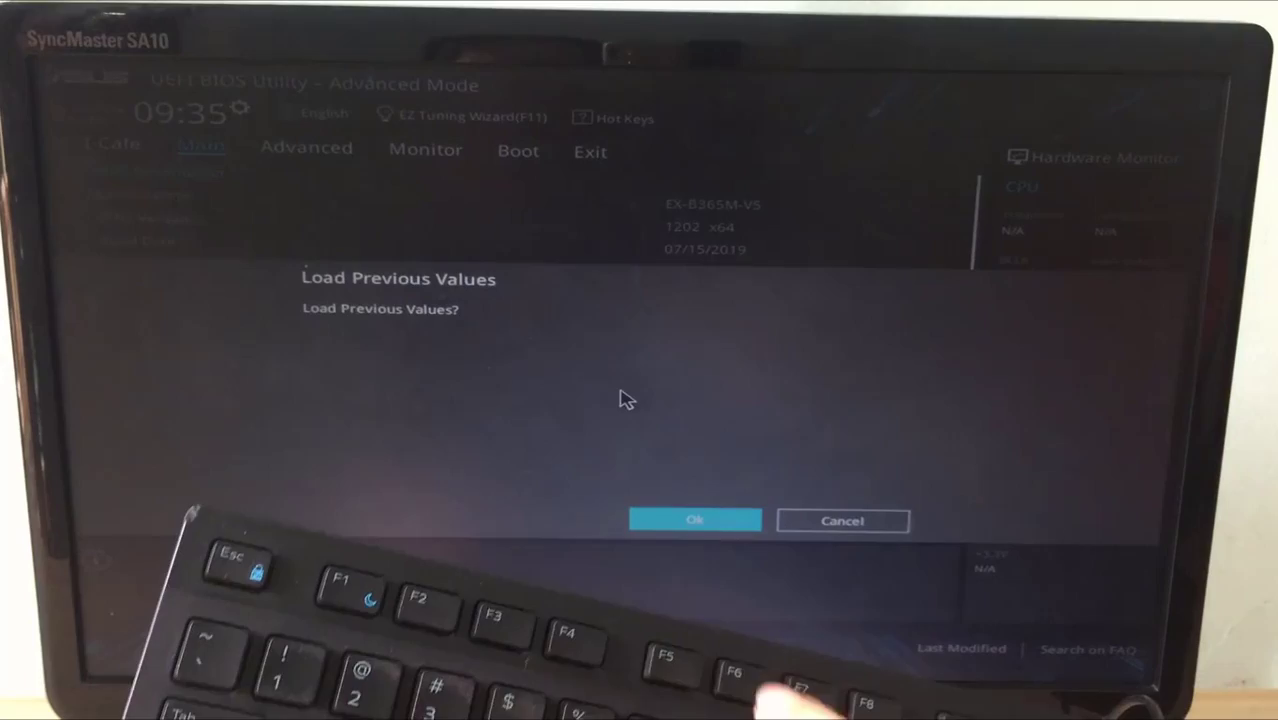
Set Power On By PCI-E to Enabled under Advanced > APM Configuration, then Save Changes & Reset
key("Escape")
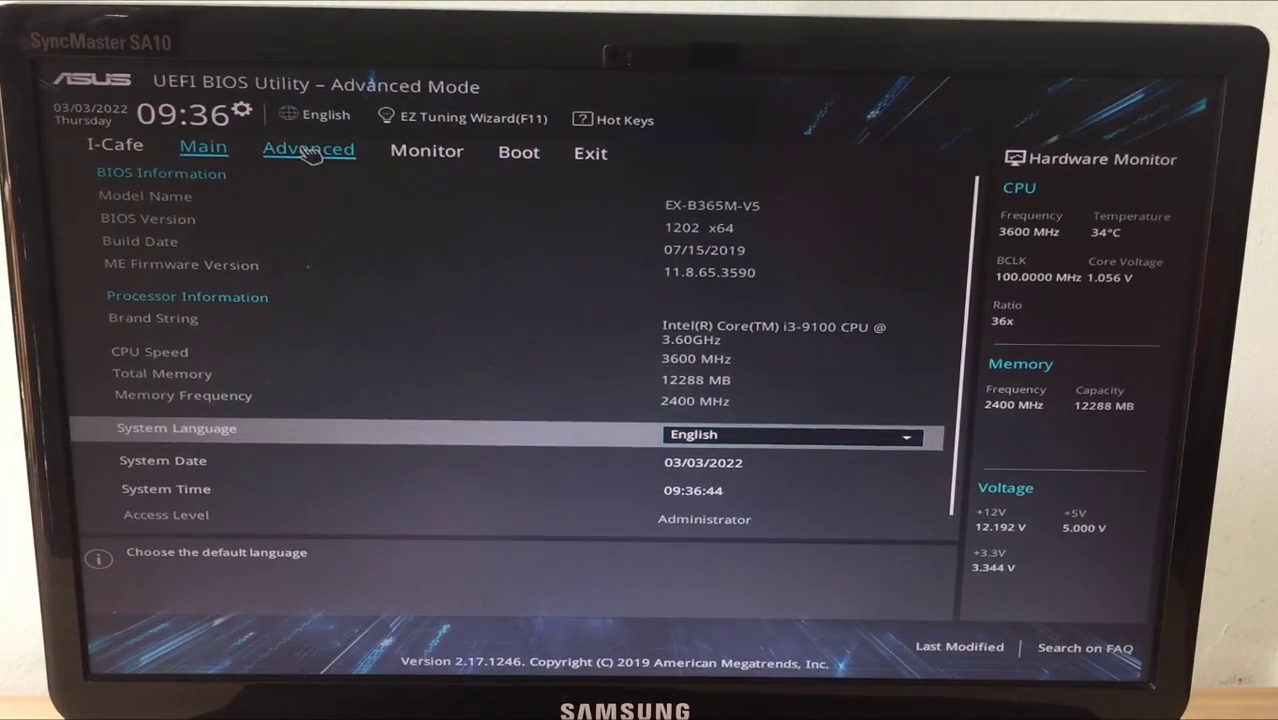
left_click(310, 156)
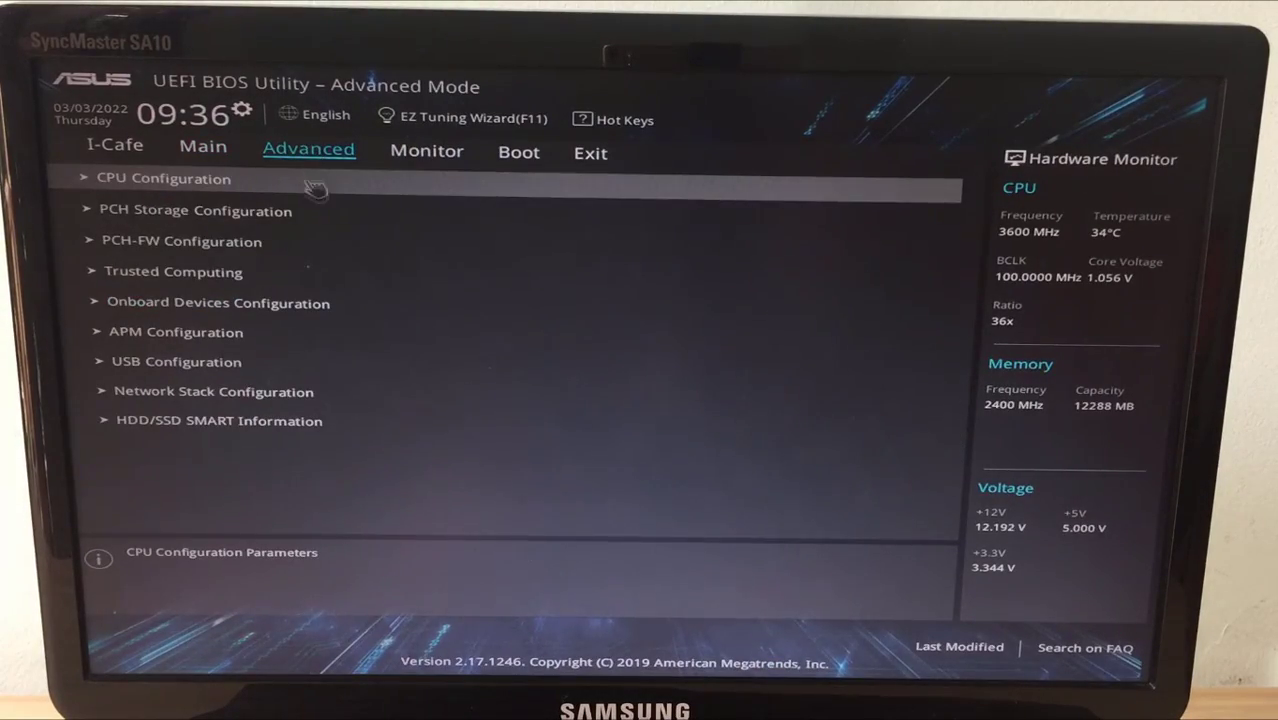
left_click(224, 338)
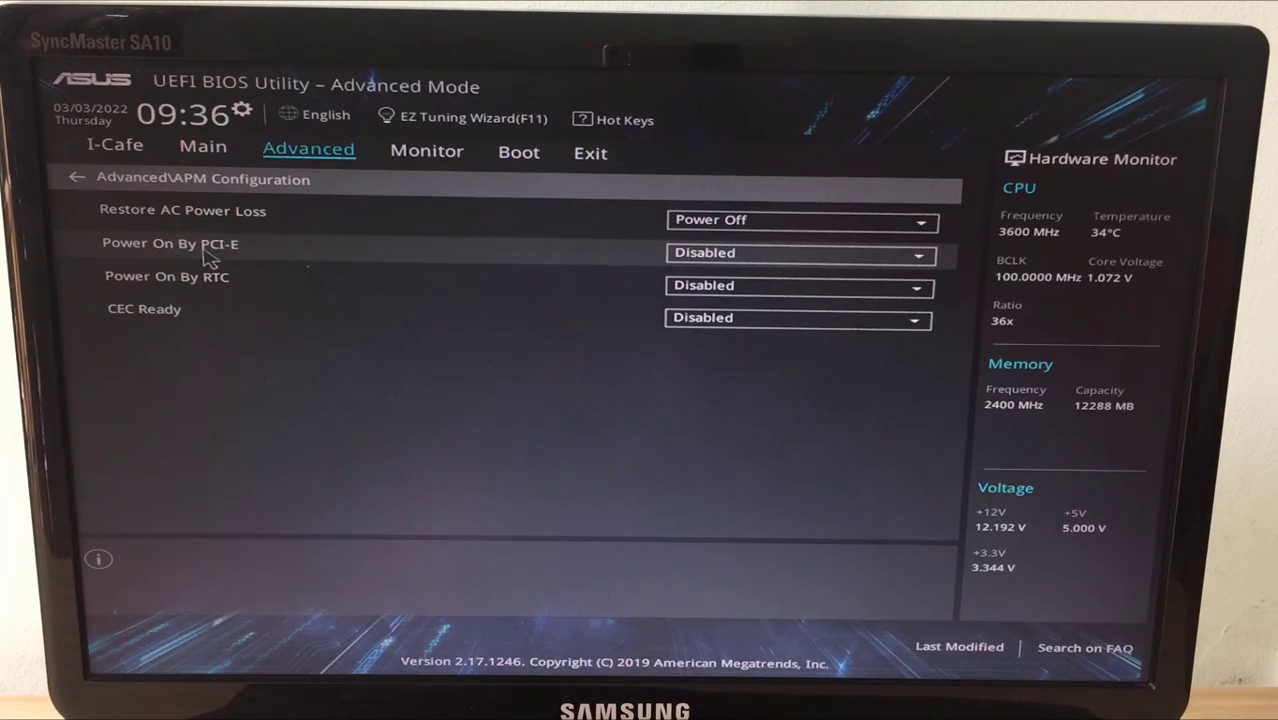
left_click(740, 255)
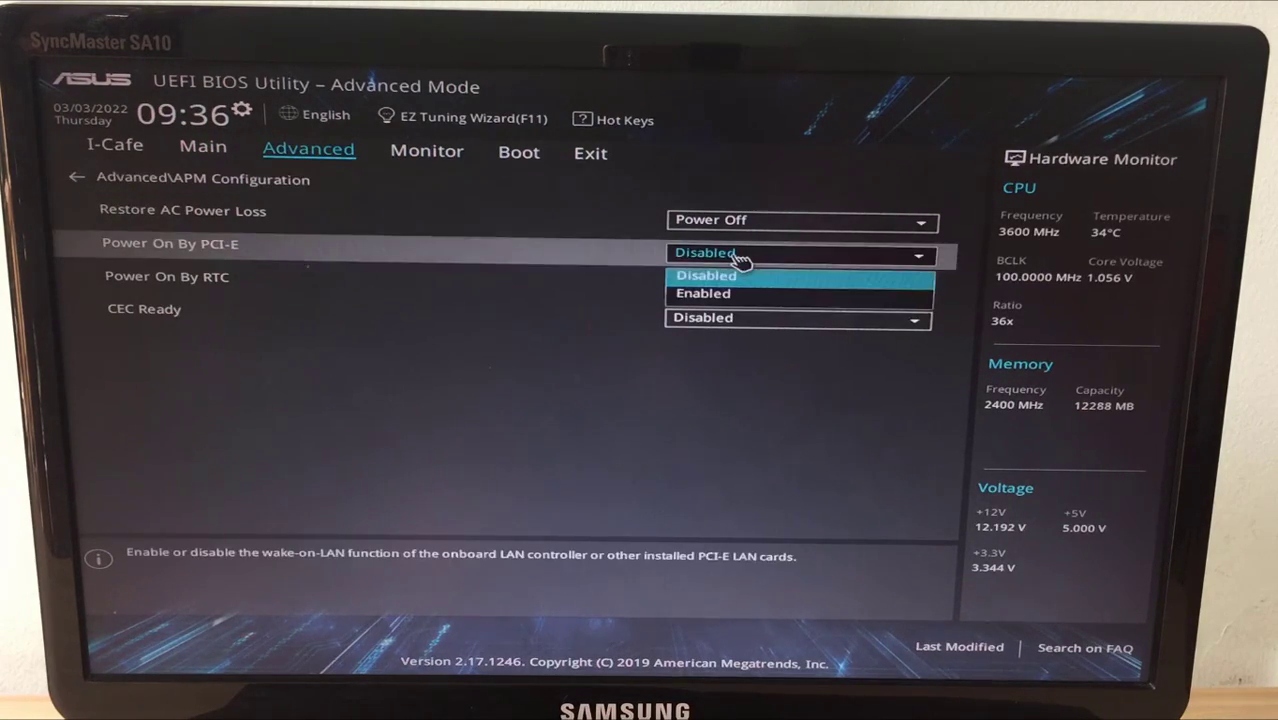
left_click(700, 292)
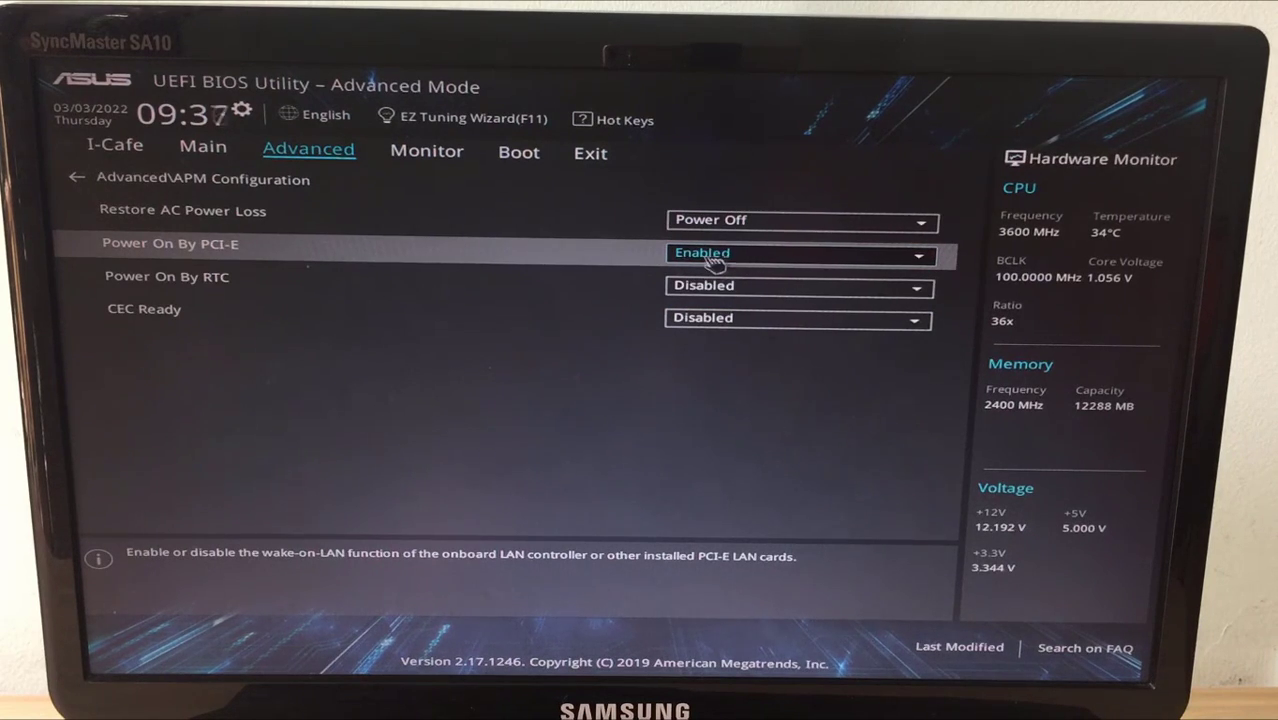
left_click(592, 158)
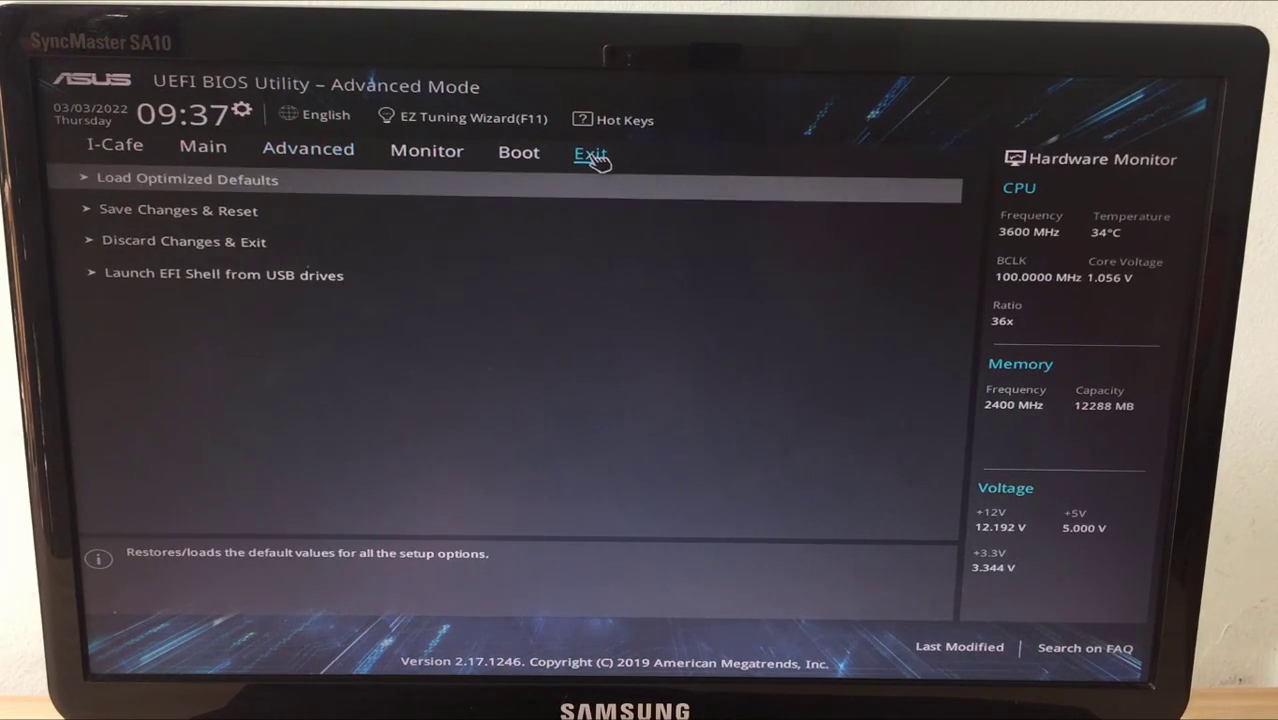
left_click(205, 215)
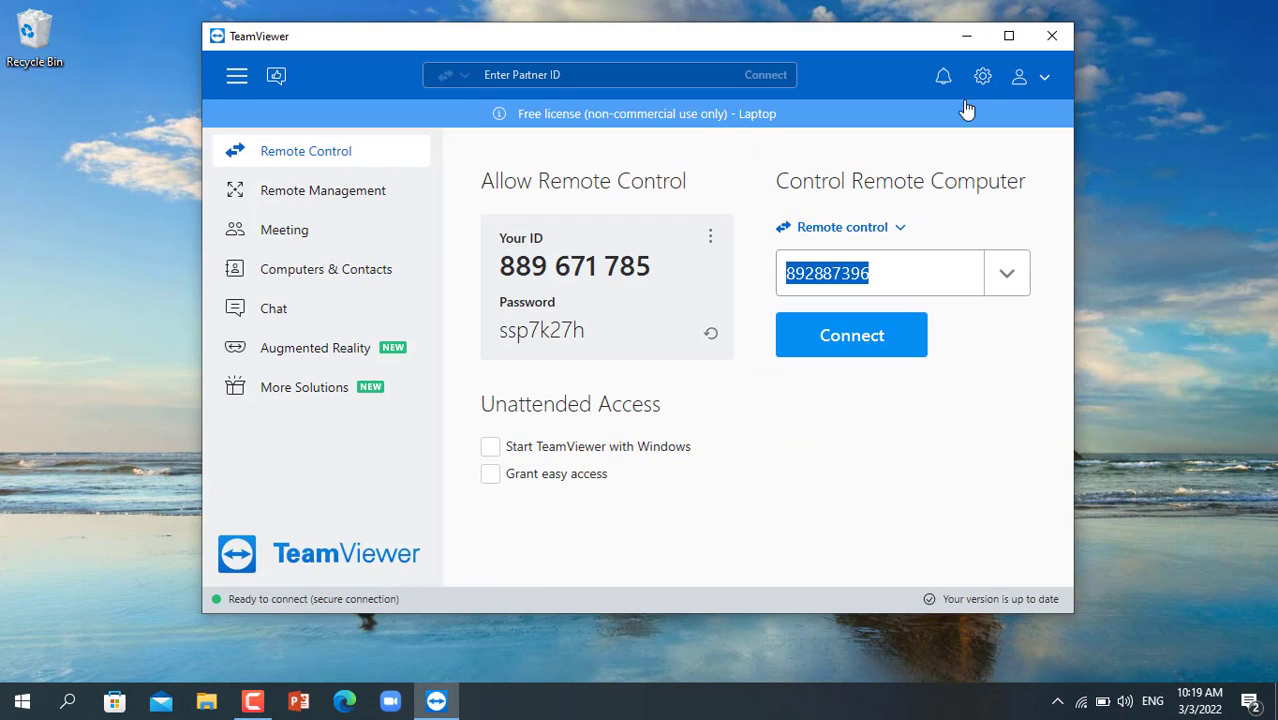
Sign in to TeamViewer on the laptop and send a Wake up to offline BTH_PC
left_click(1057, 113)
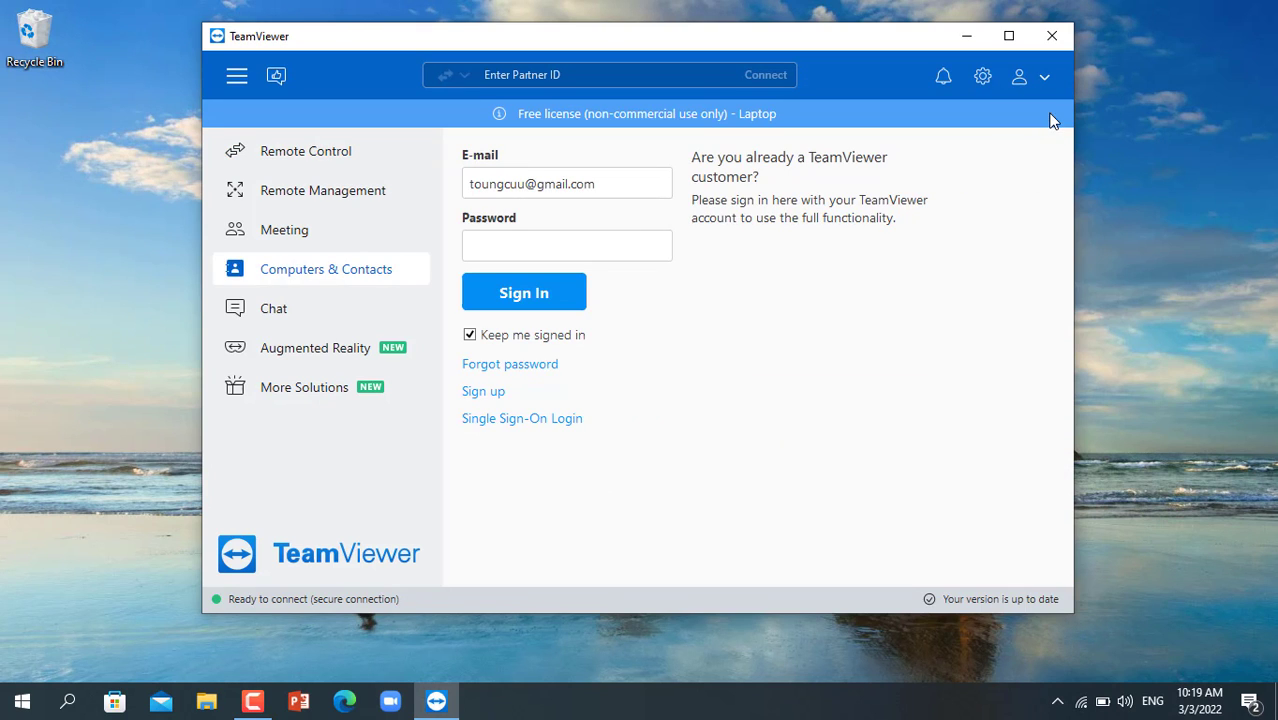
type("***********")
left_click(539, 291)
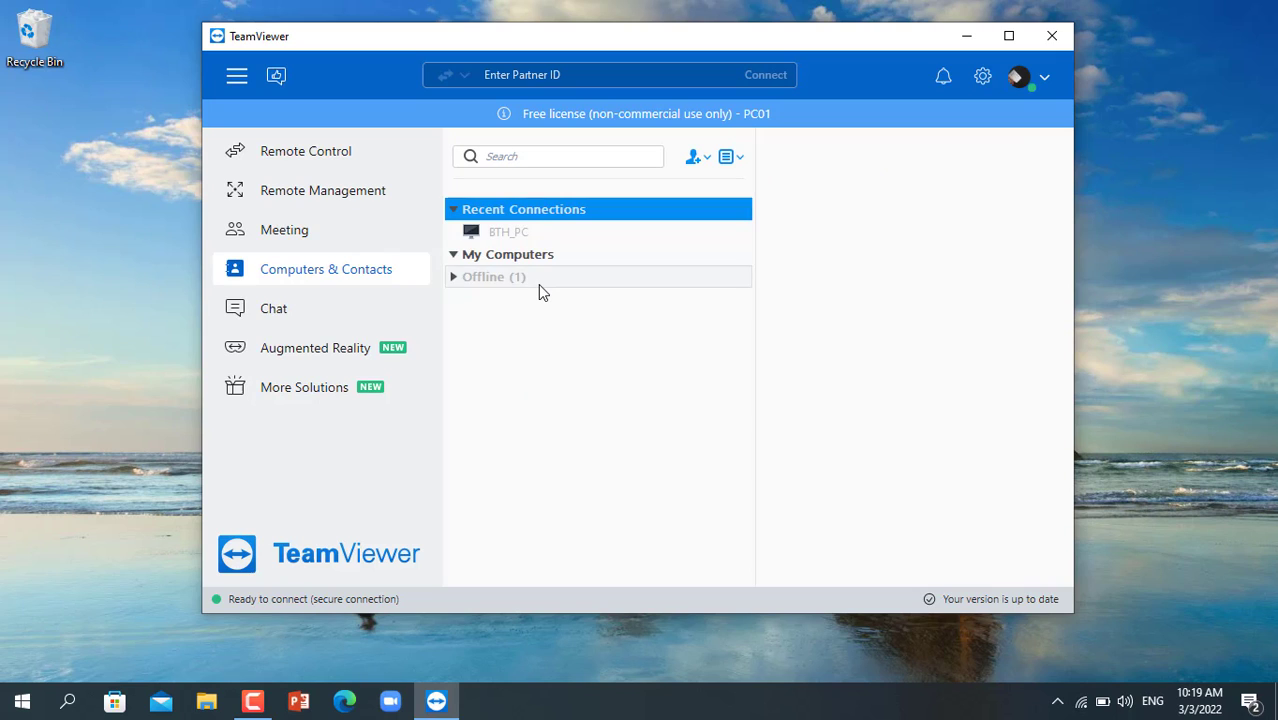
left_click(455, 277)
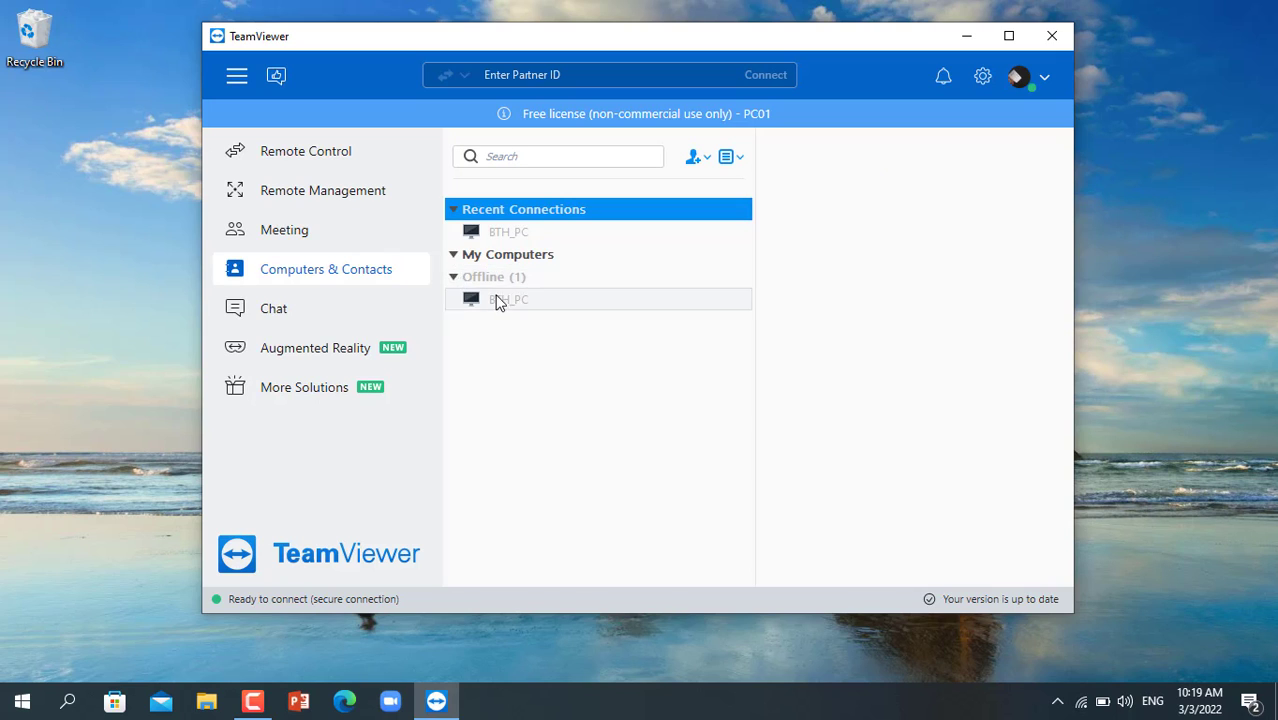
left_click(533, 285)
left_click(535, 302)
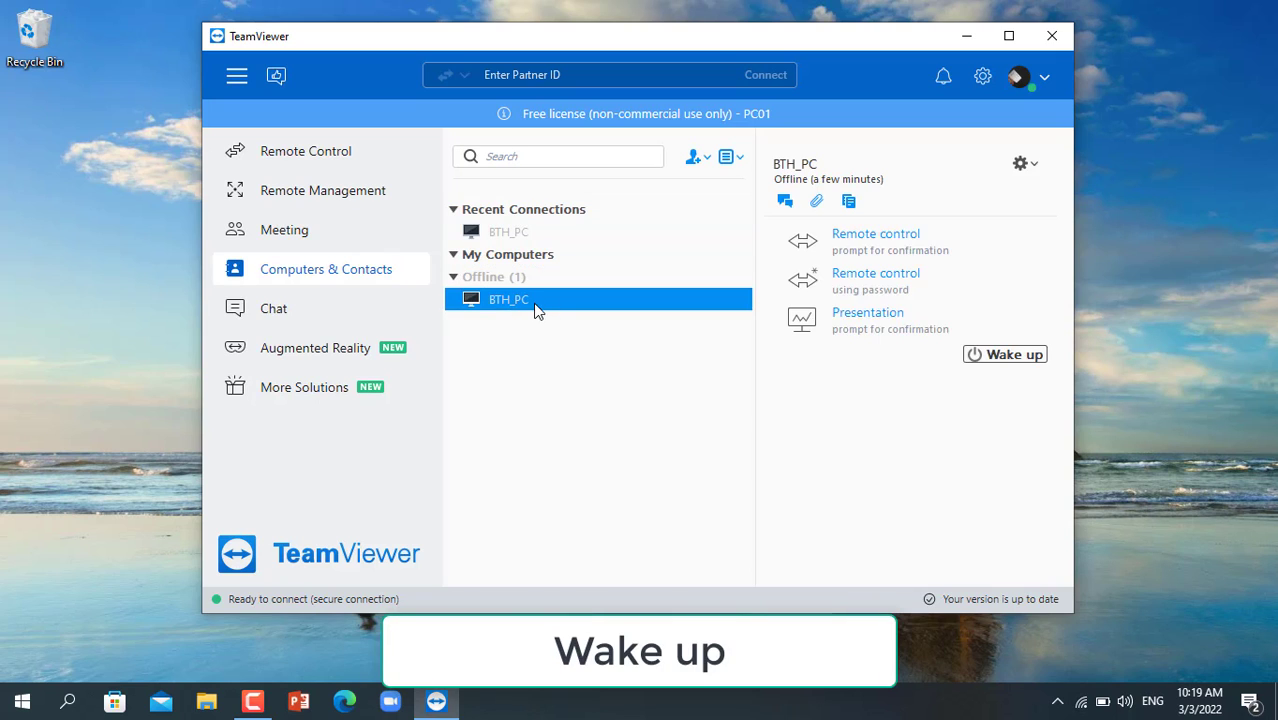
left_click(1025, 369)
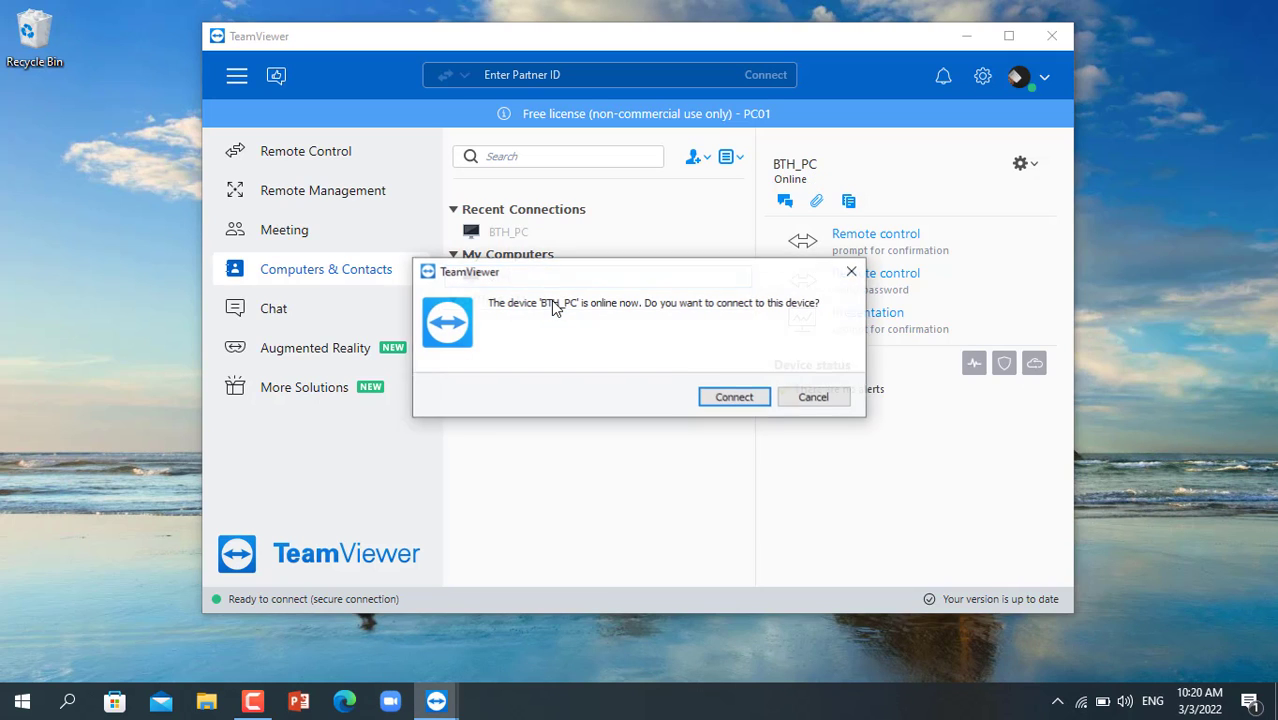
Connect to BTH_PC from the 'device is online now' prompt, opening its remote desktop
left_click(728, 400)
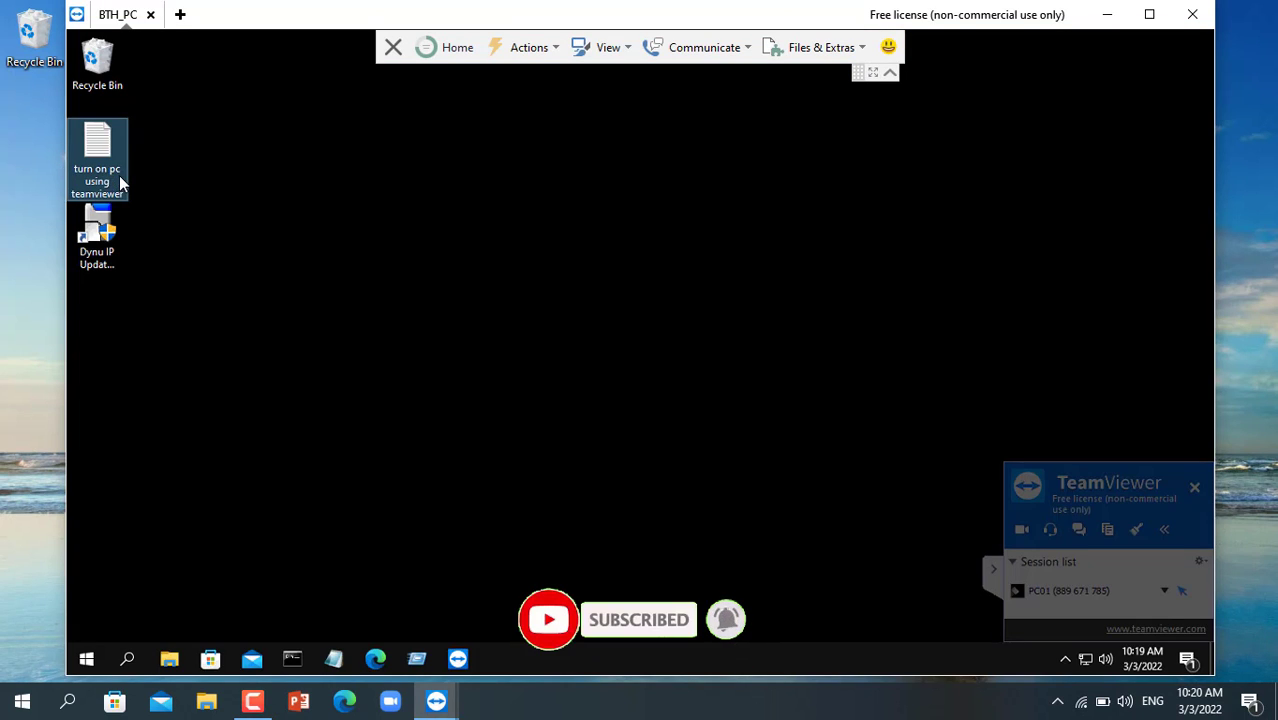
Open the 'turn on pc using teamviewer' checklist note on the remote BTH_PC desktop
double_click(100, 172)
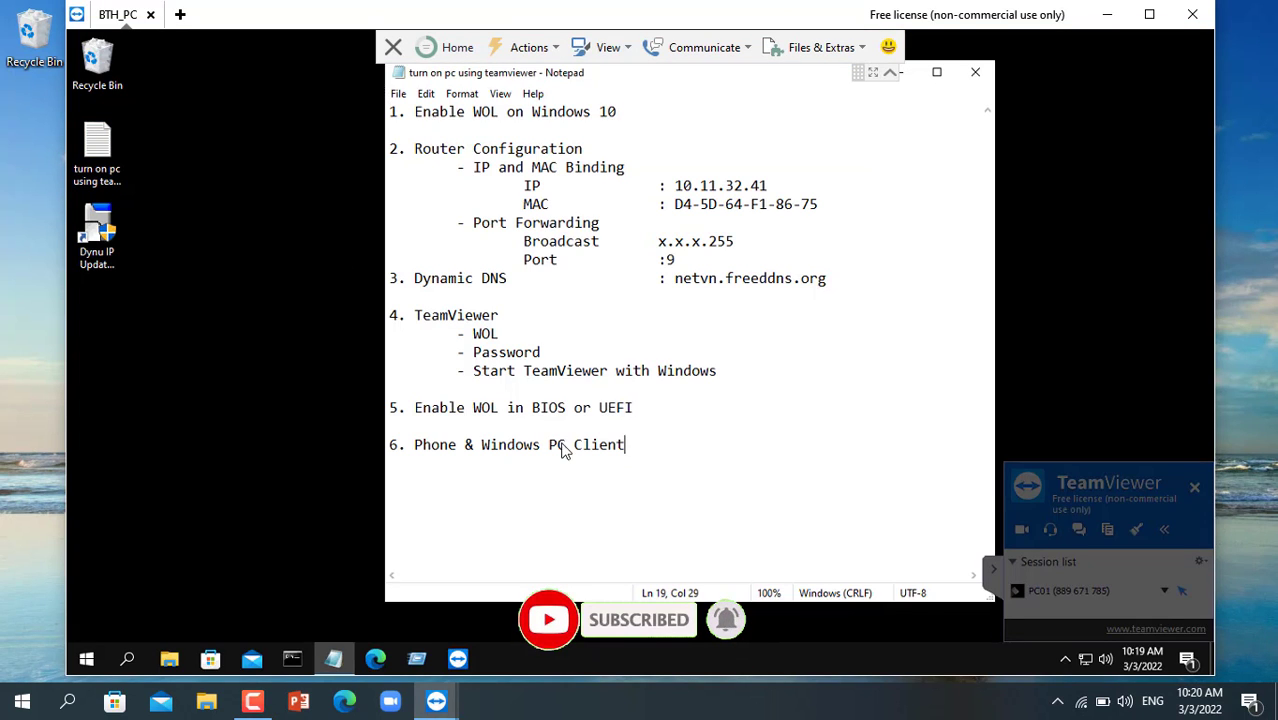